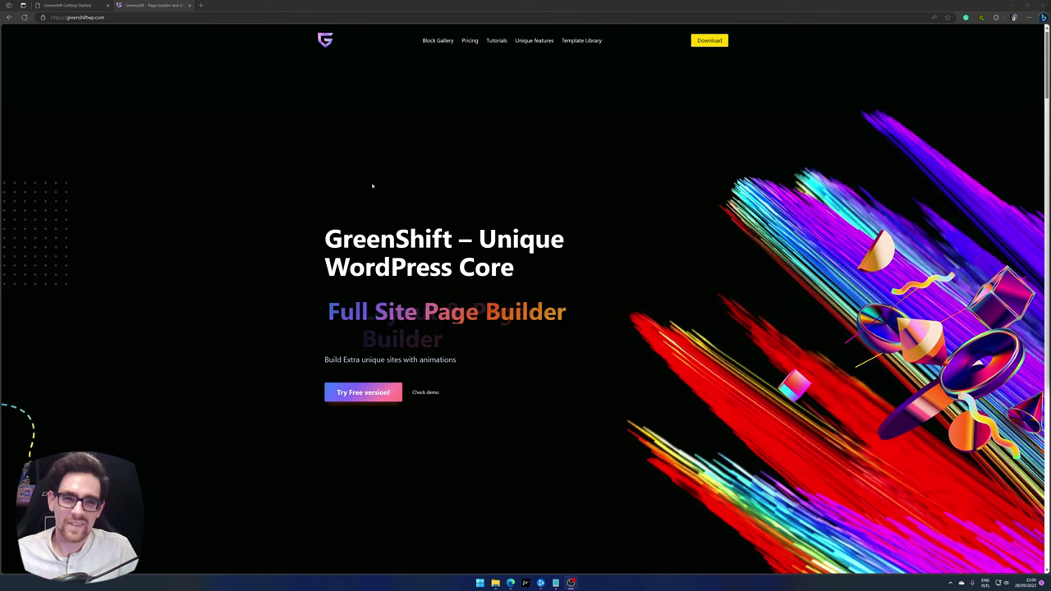
Close the GreenShift product page tab to reveal the WordPress blog.
middle_click(162, 3)
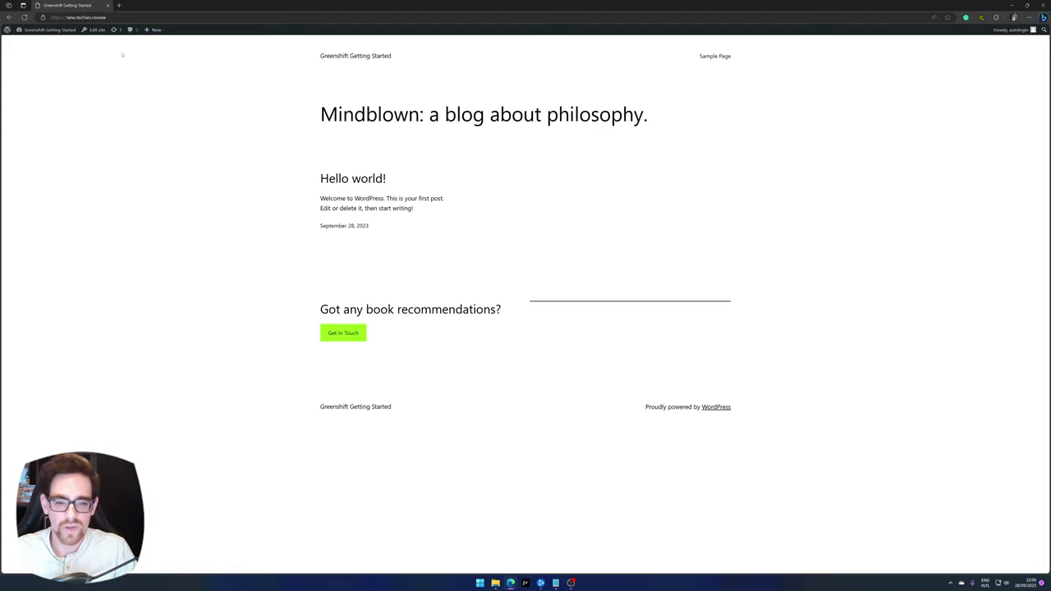
From Plugins > Add New, search 'greenshi', then install and activate the Greenshift plugin.
click(58, 32)
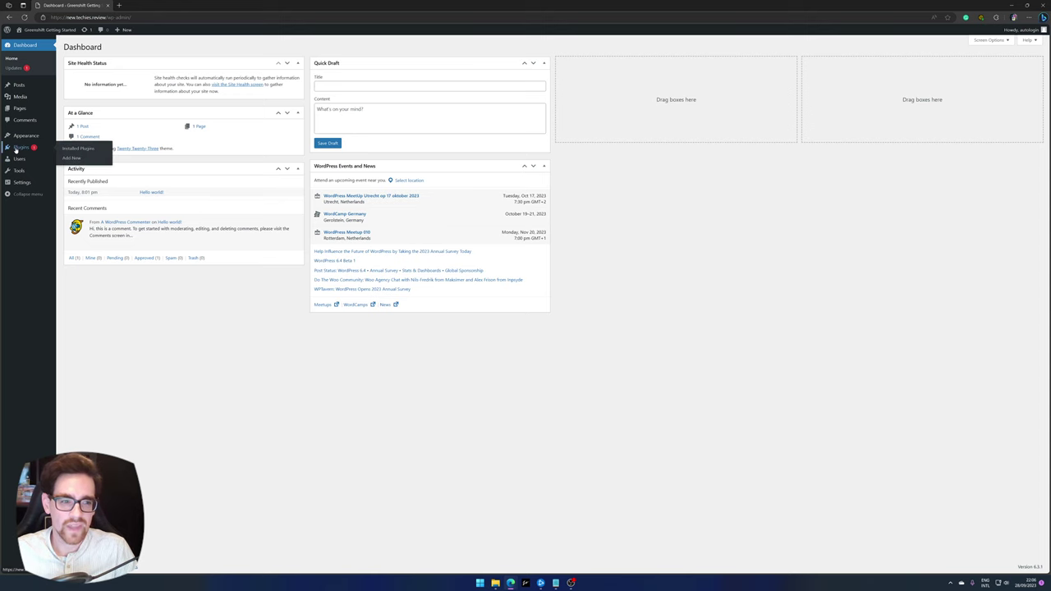
click(72, 156)
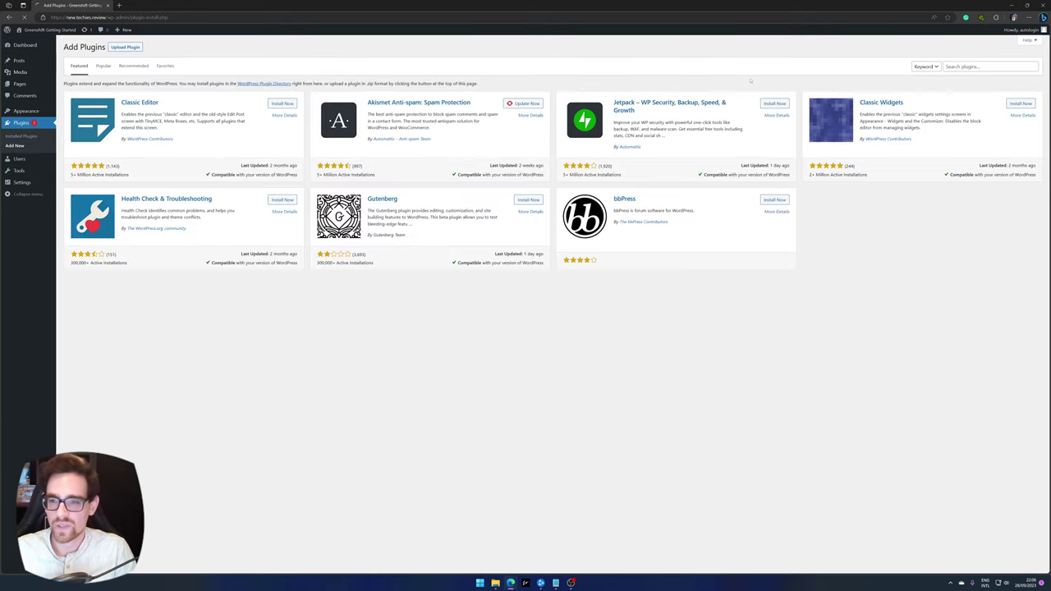
click(959, 66)
text(green)
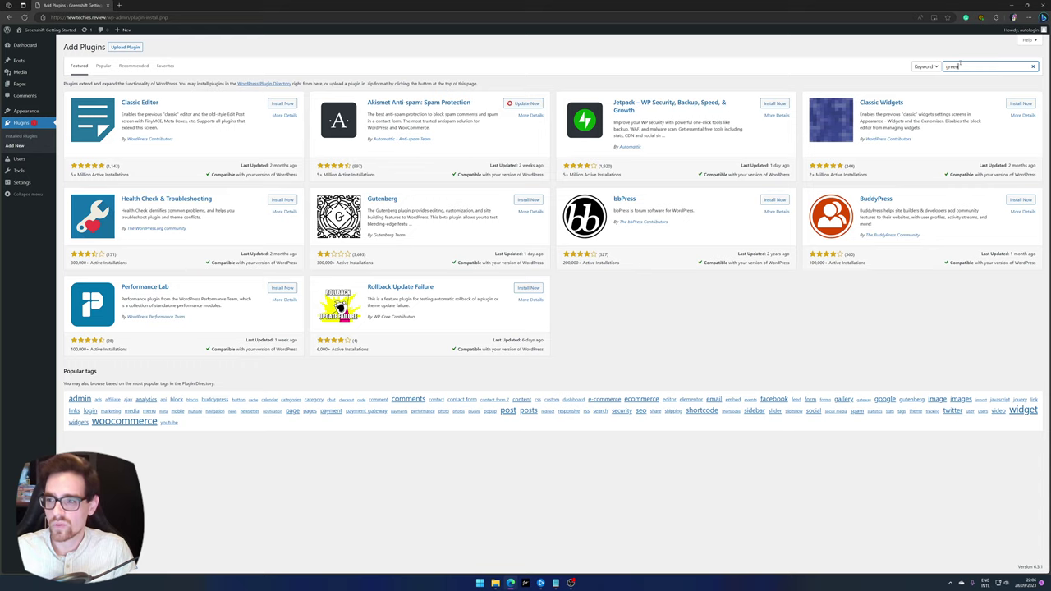
text(shift)
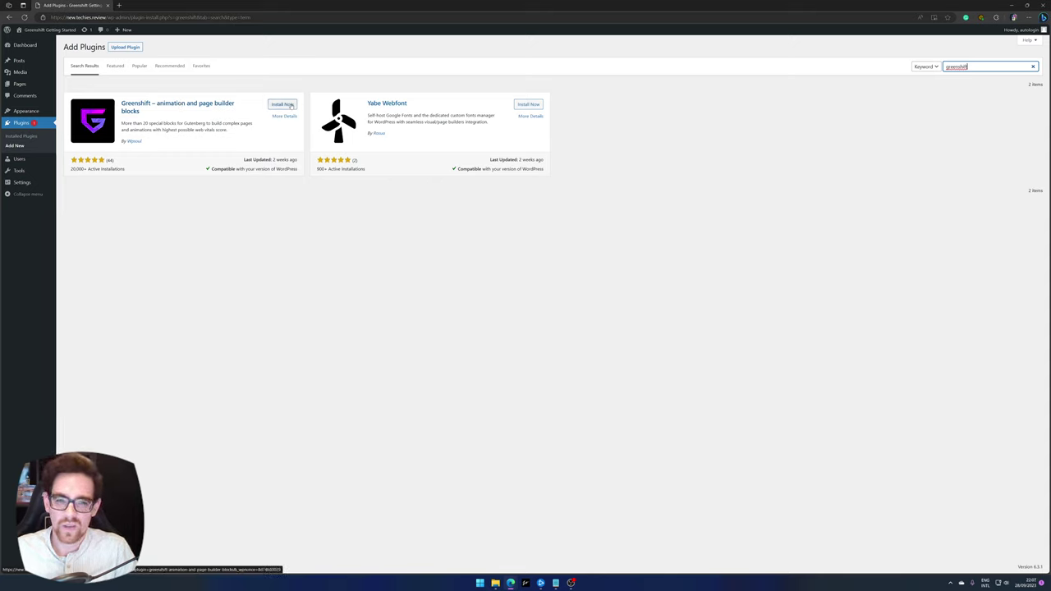
click(290, 105)
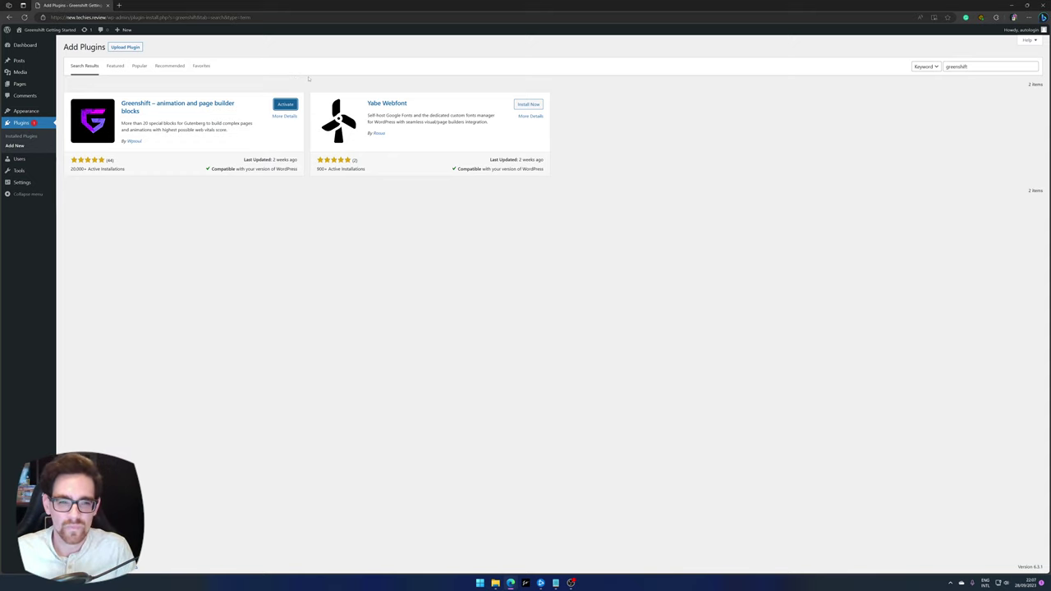
click(285, 105)
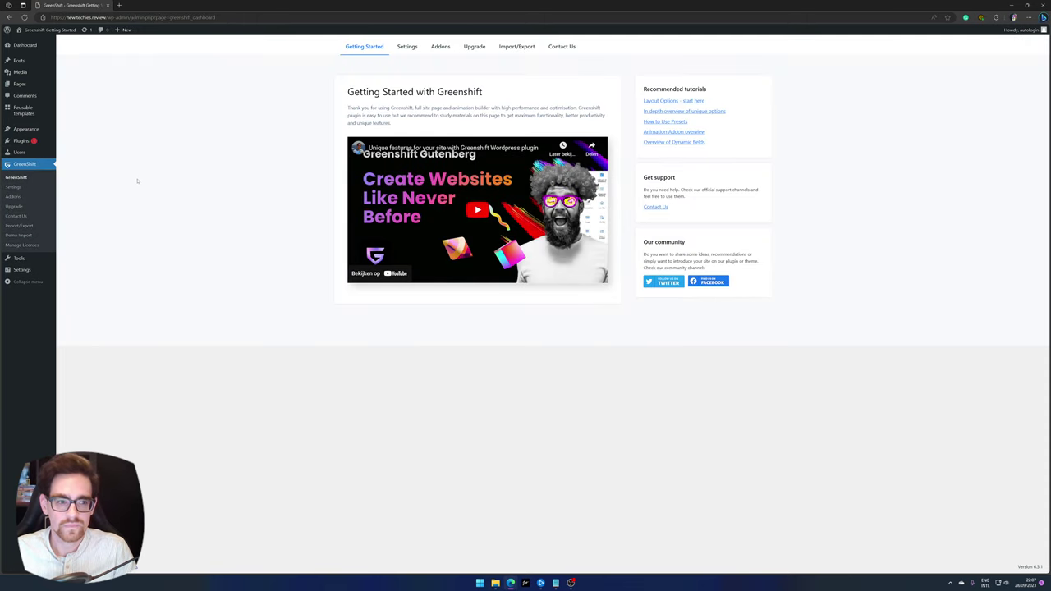
Search 'greenshif' under Appearance > Themes > Add New and install the Greenshift theme.
mouse_move(29, 130)
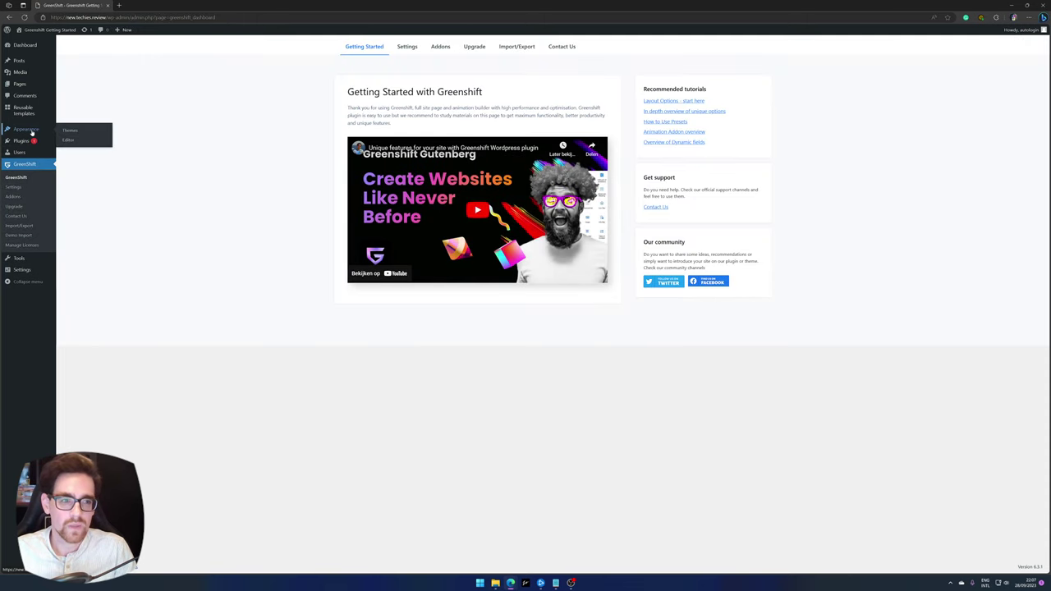
click(79, 141)
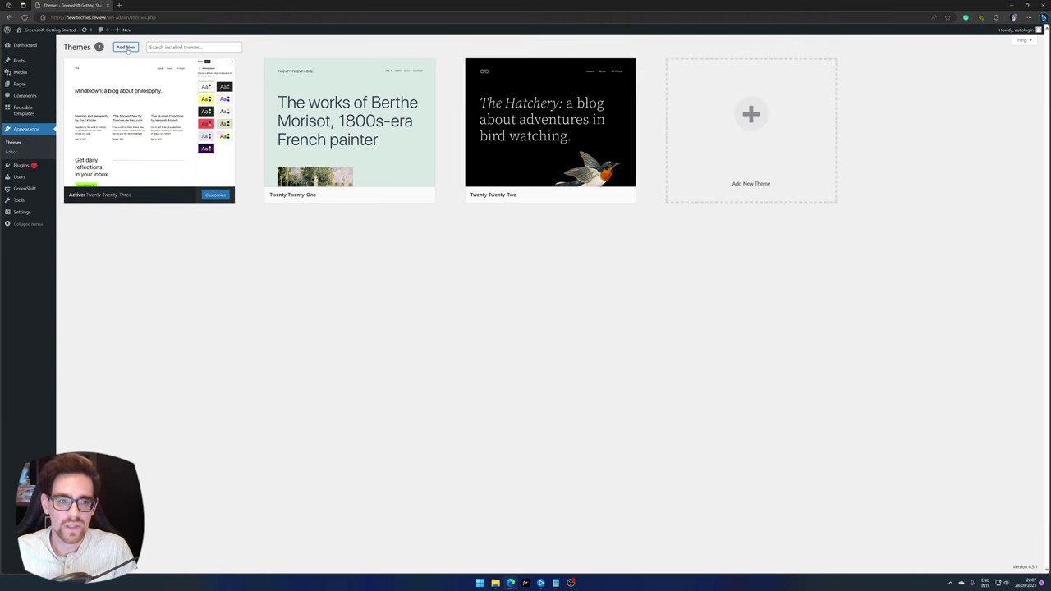
click(126, 47)
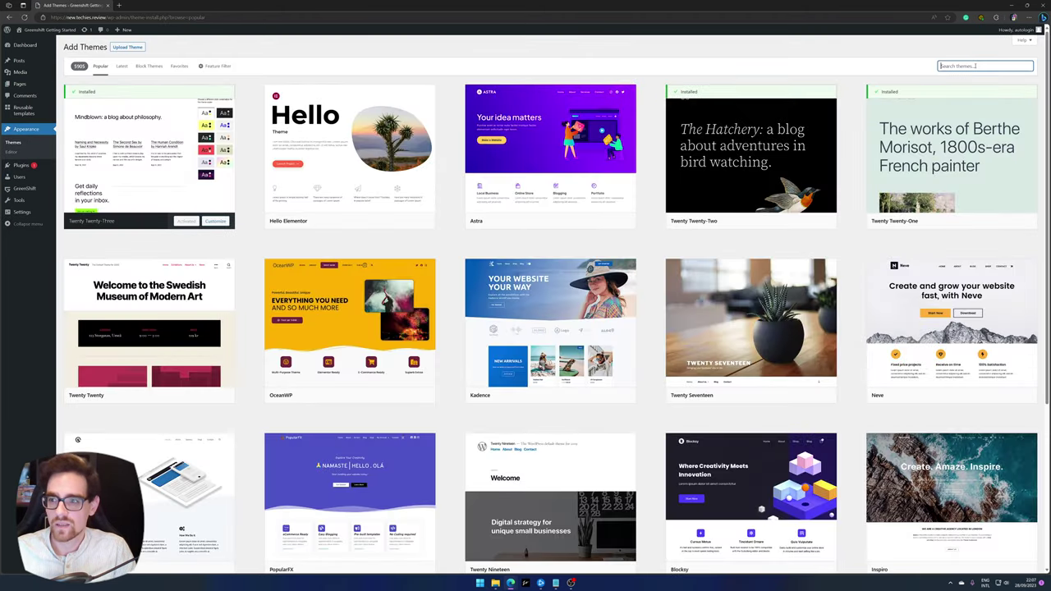
click(976, 66)
text(greenshift)
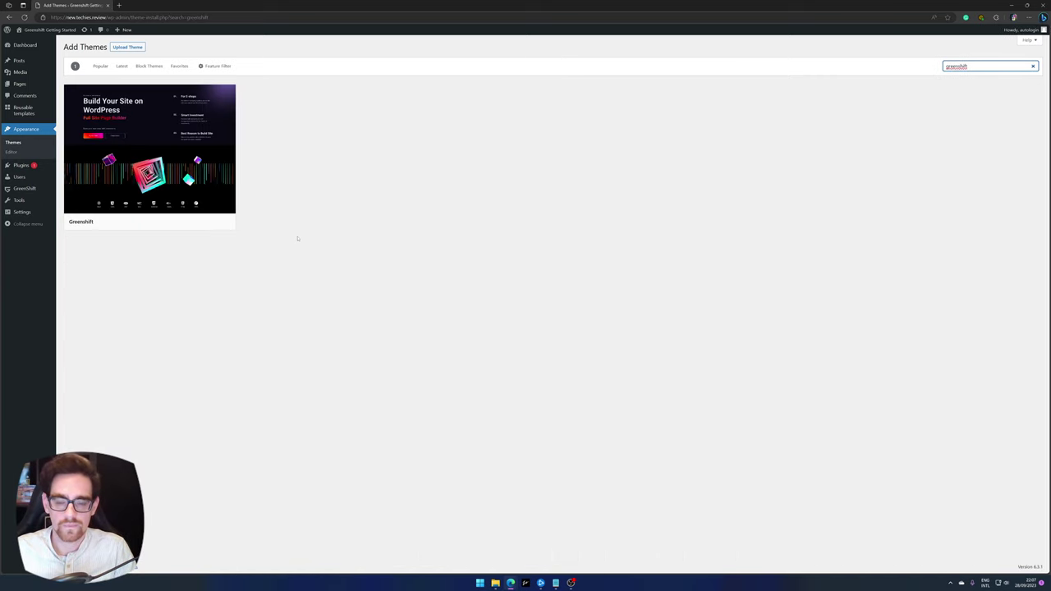
click(195, 222)
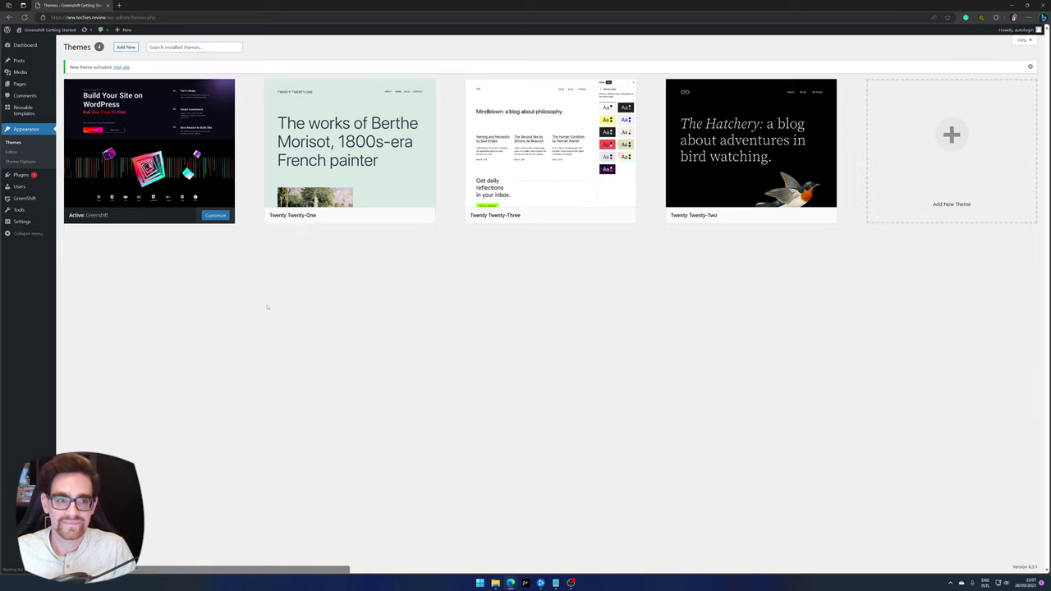
click(52, 33)
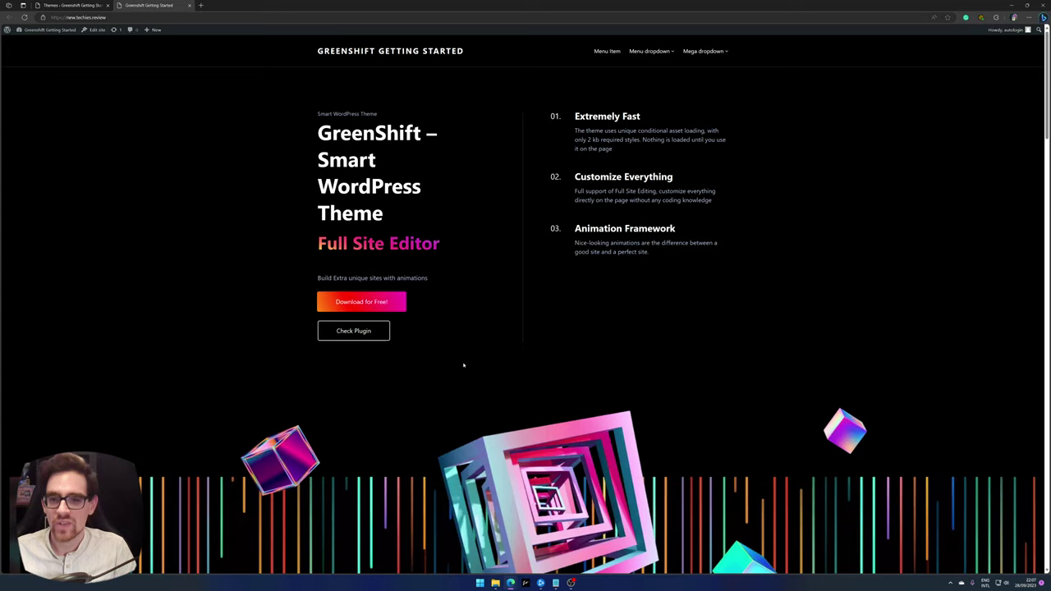
scroll(660, 239, down, 5)
scroll(660, 240, down, 7)
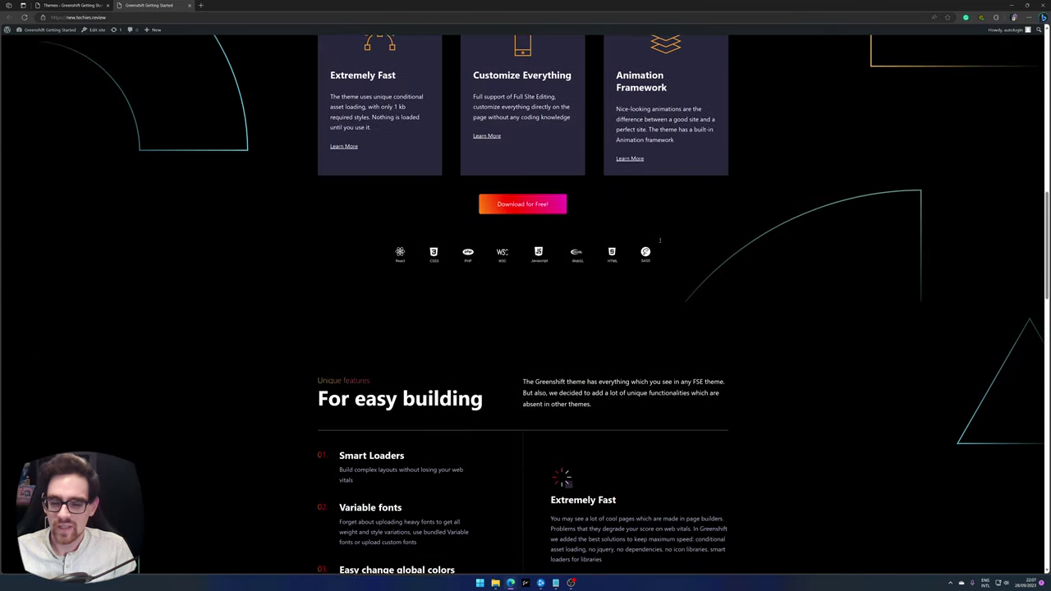
scroll(660, 242, down, 2)
scroll(659, 243, down, 6)
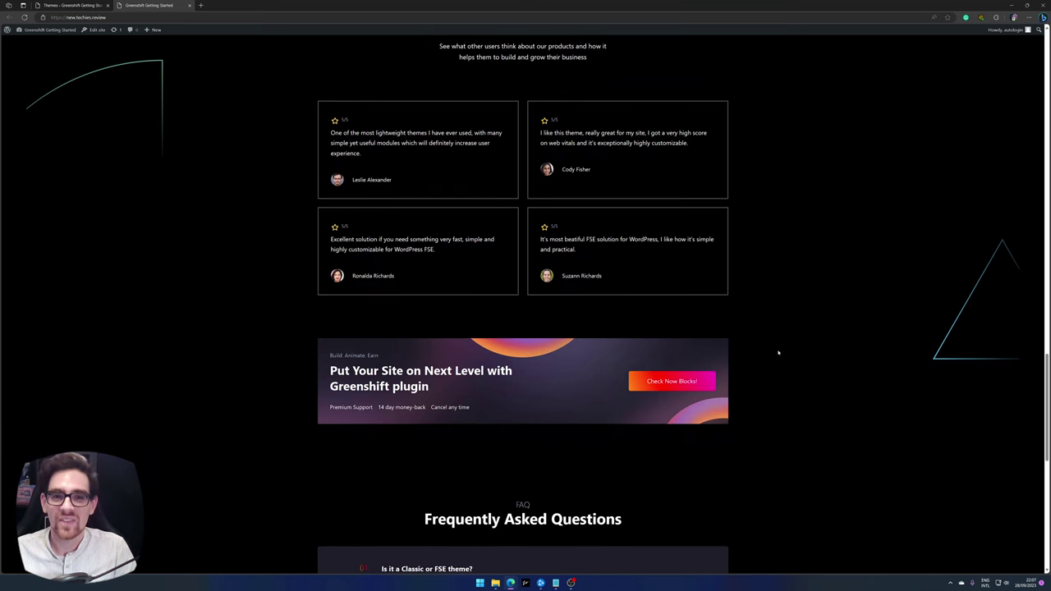
scroll(778, 354, down, 6)
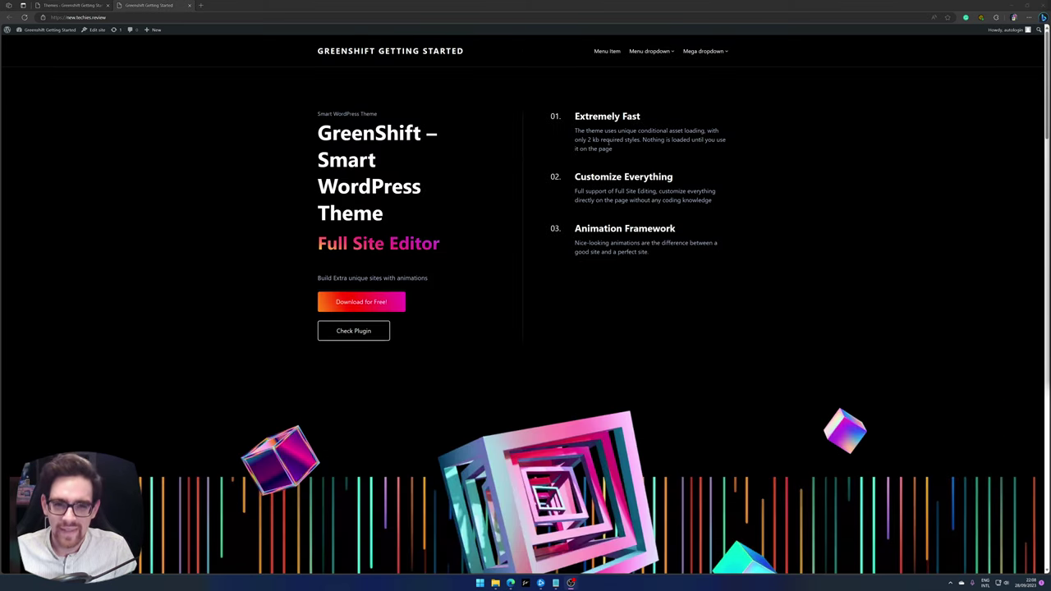
scroll(279, 88, down, 2)
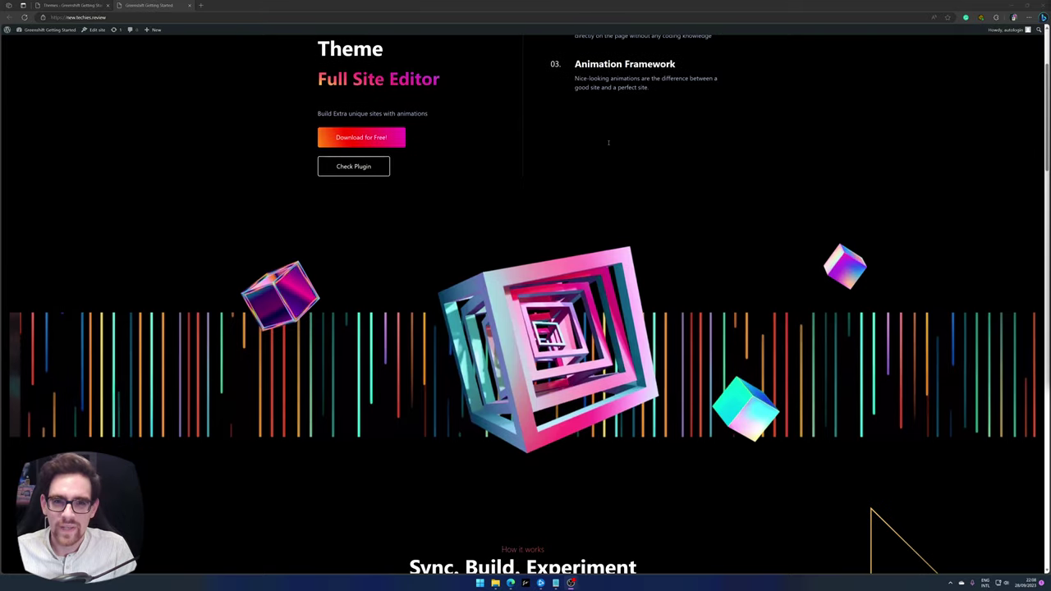
middle_click(155, 6)
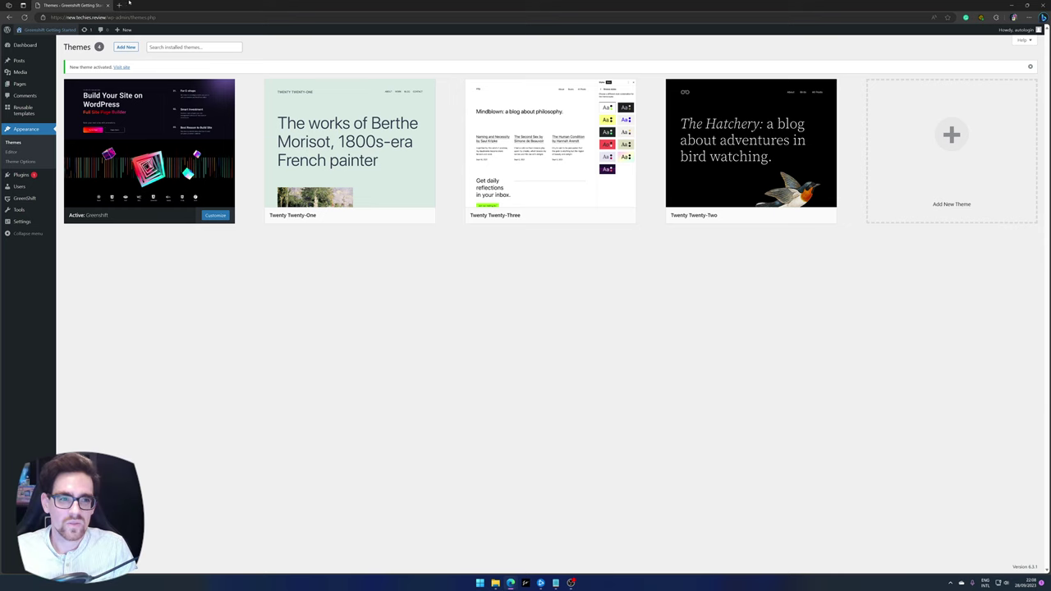
In the Site Editor, browse Navigation, Styles and Pages, then list the Templates.
click(16, 154)
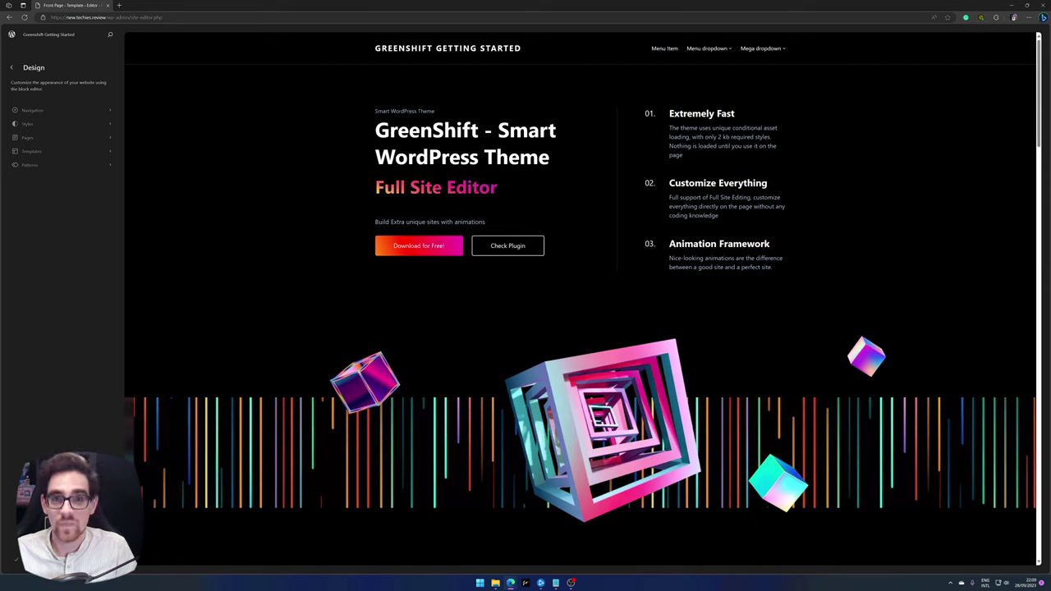
click(65, 110)
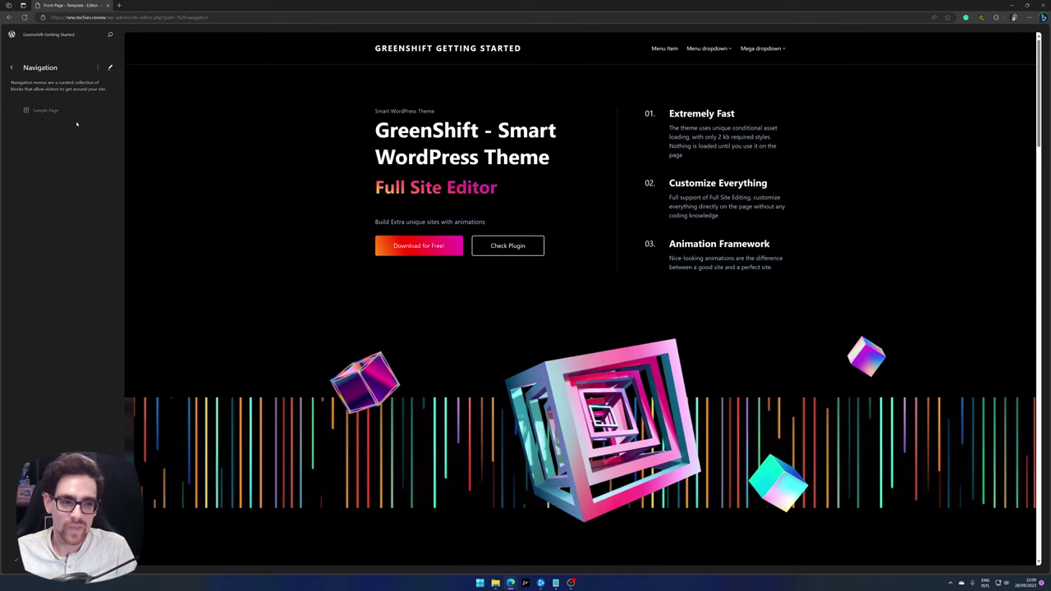
click(11, 67)
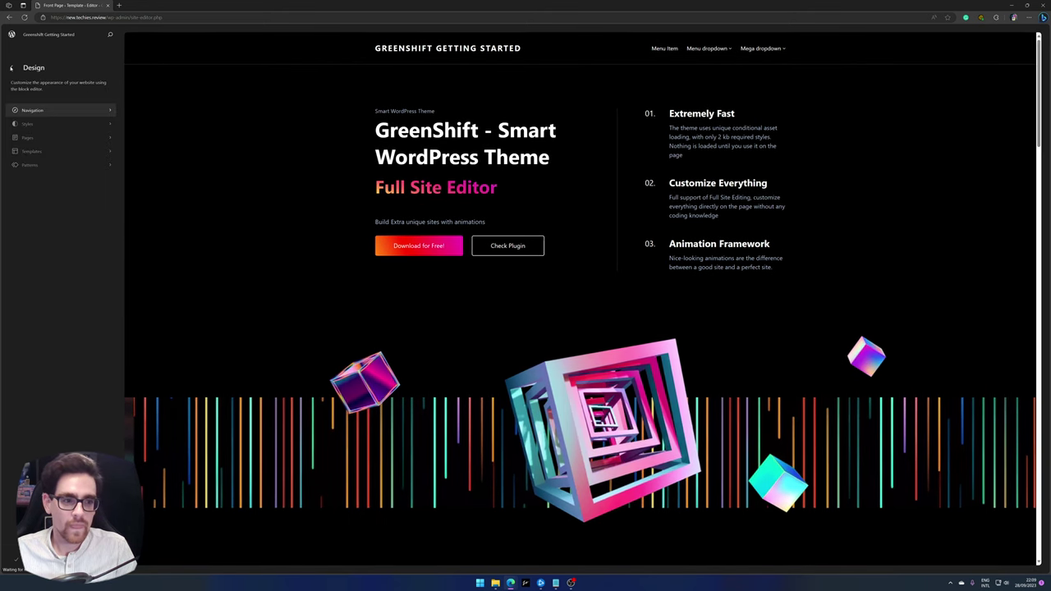
click(36, 124)
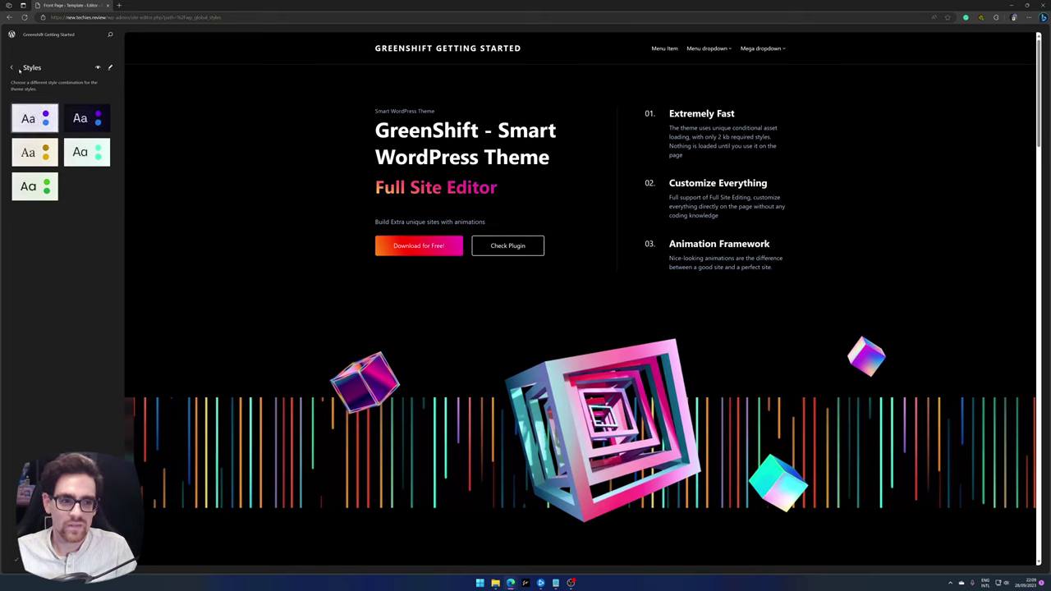
click(11, 68)
click(32, 137)
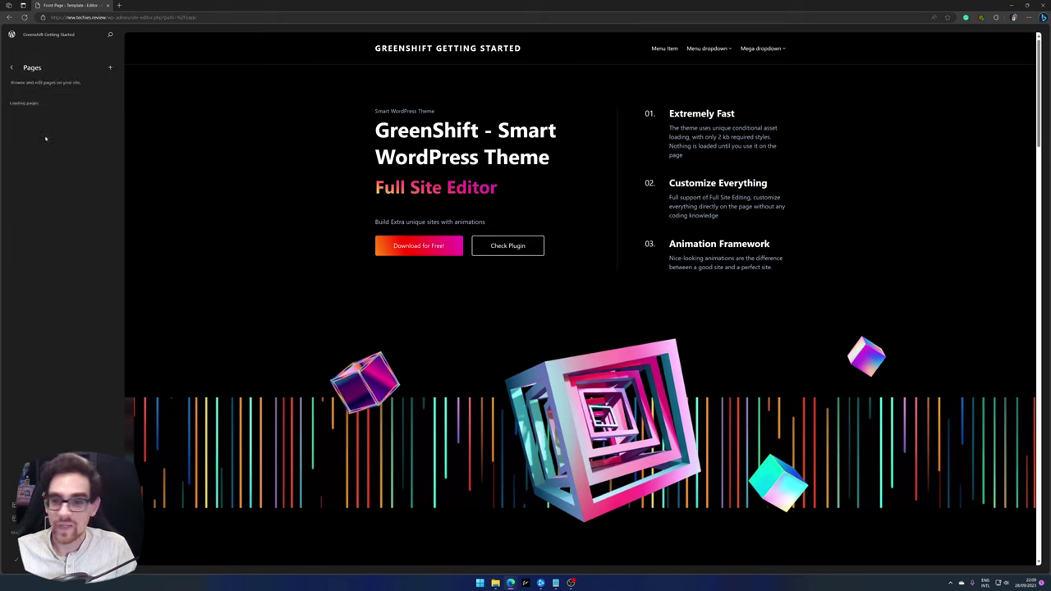
click(10, 69)
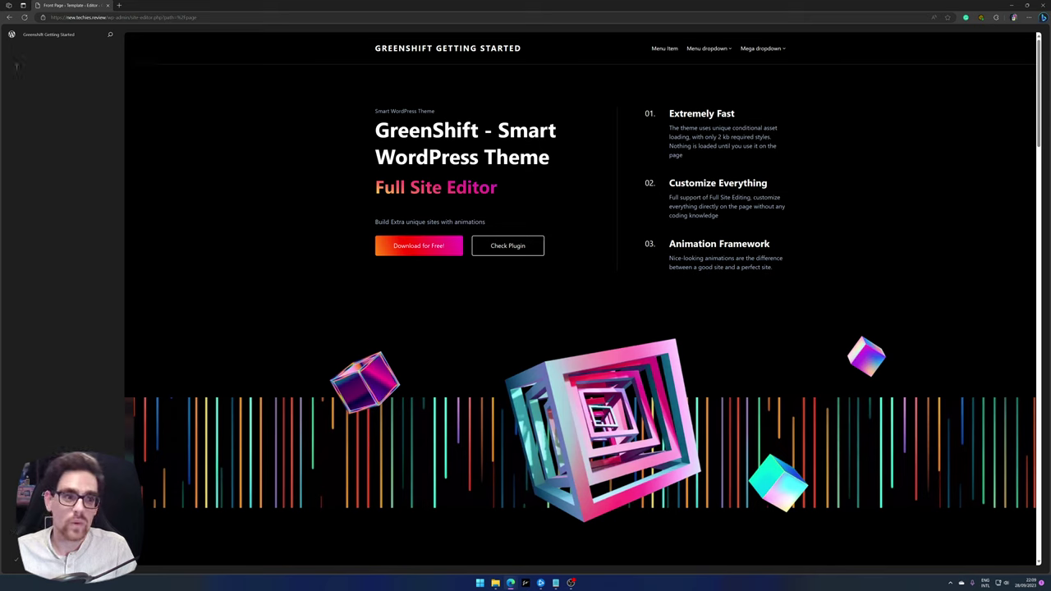
click(50, 151)
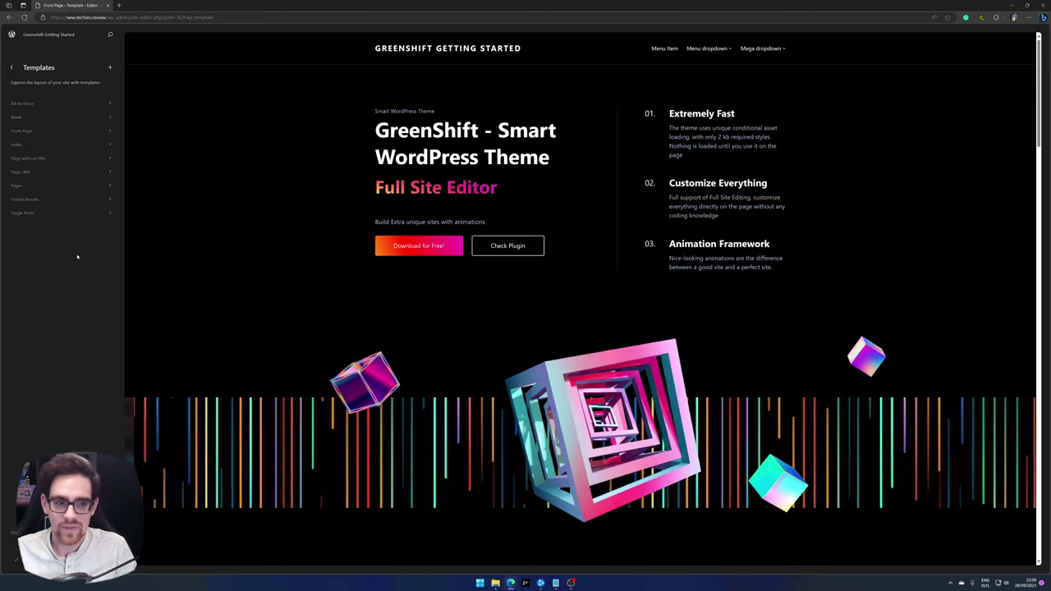
View the Pages template, then go back to Design and open Patterns.
click(68, 186)
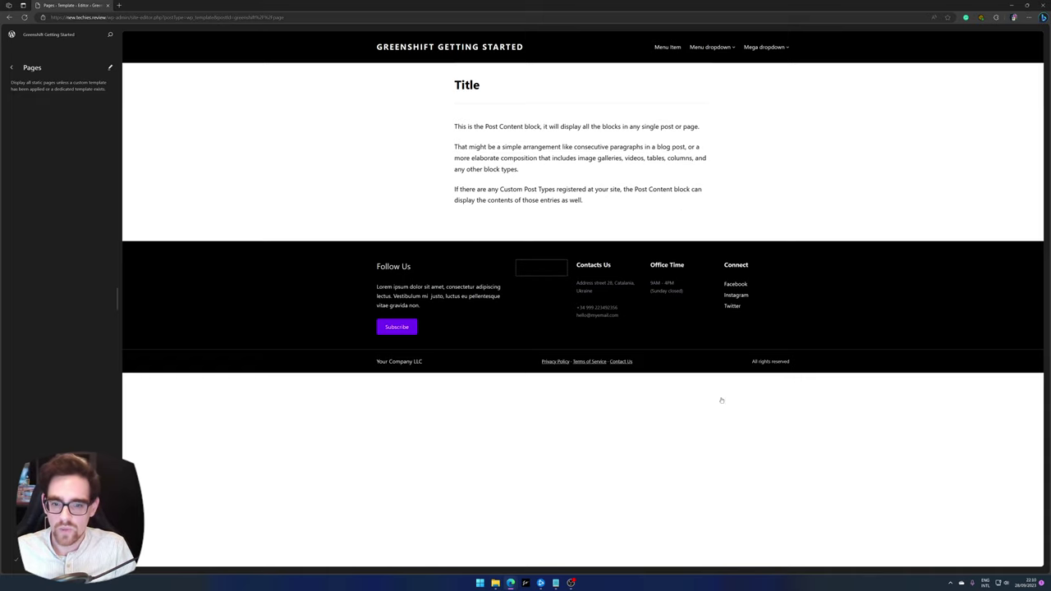
click(12, 69)
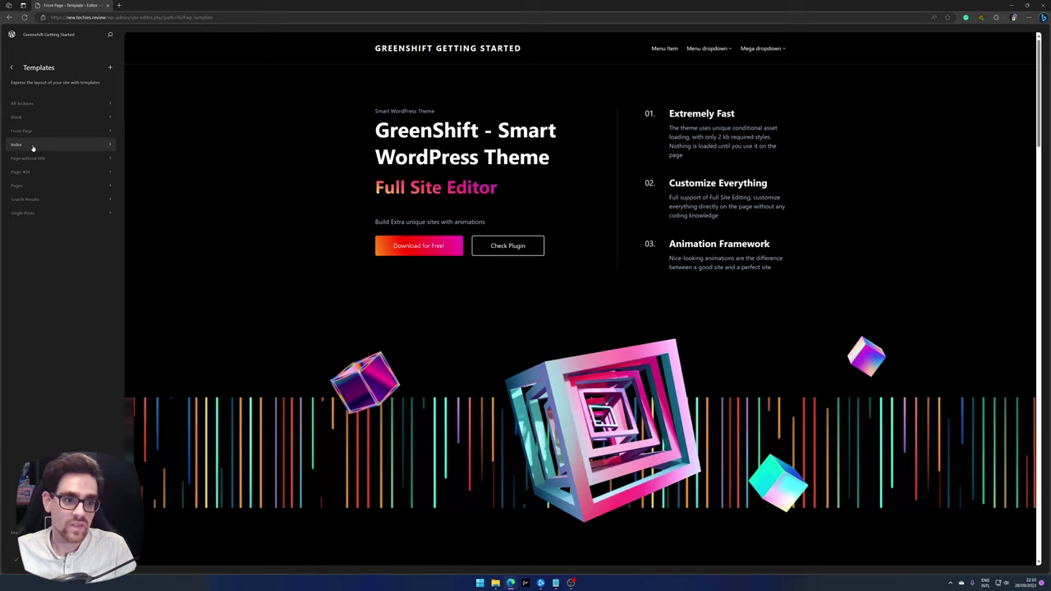
click(11, 68)
click(52, 164)
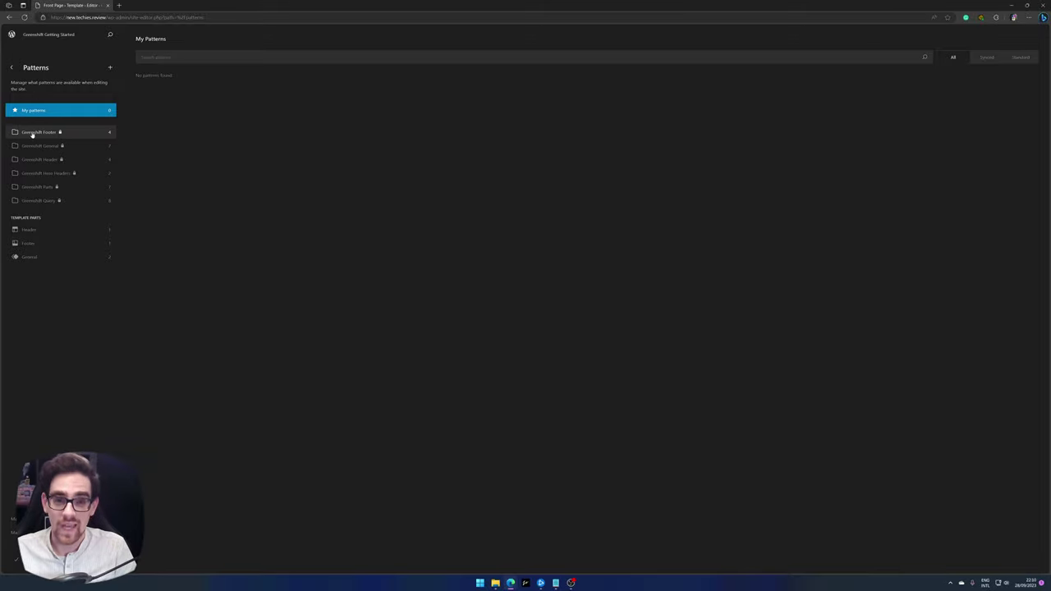
Browse Greenshift Hero Headers patterns, load the live site in a new tab, return to the editor.
click(97, 173)
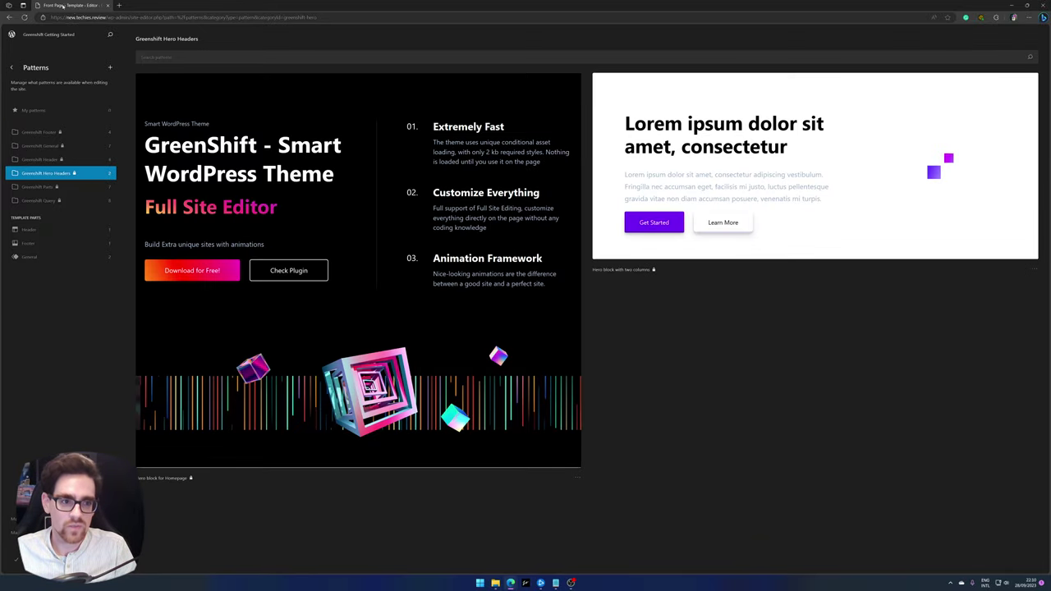
click(117, 6)
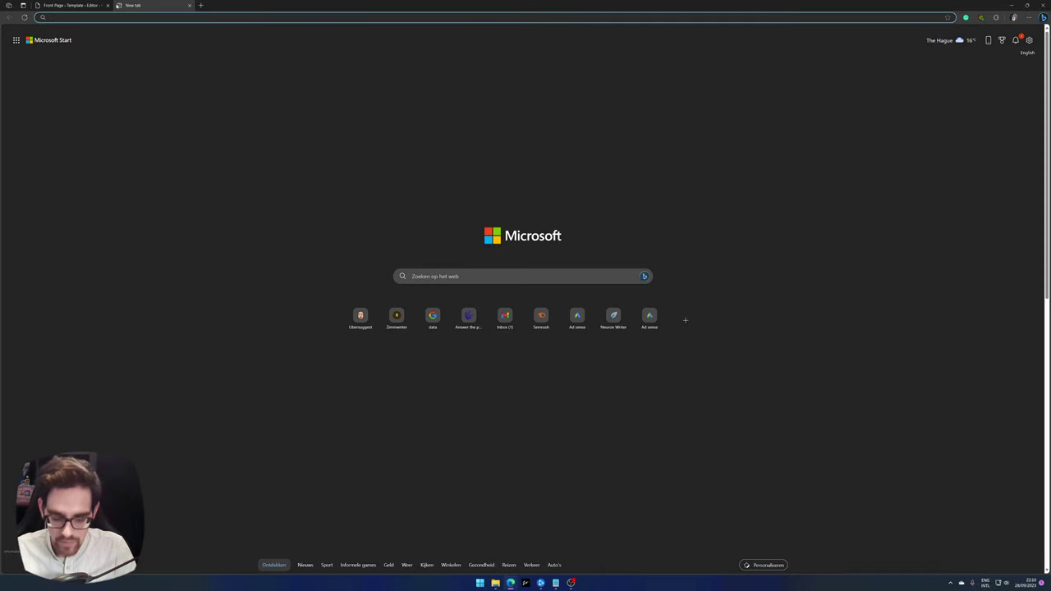
text(new.tech)
key(Return)
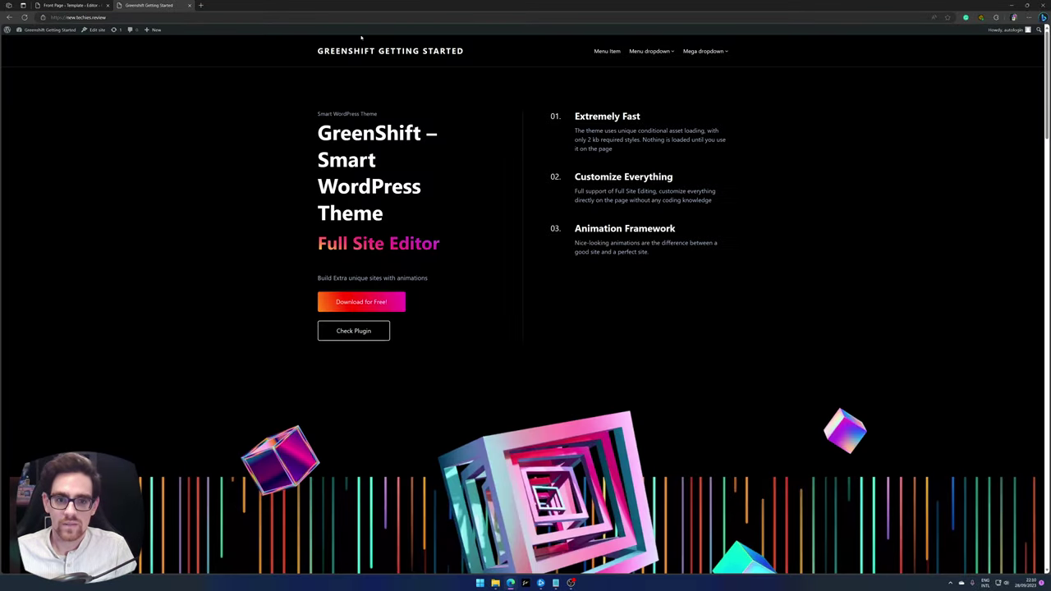
key(ctrl+shift+Tab)
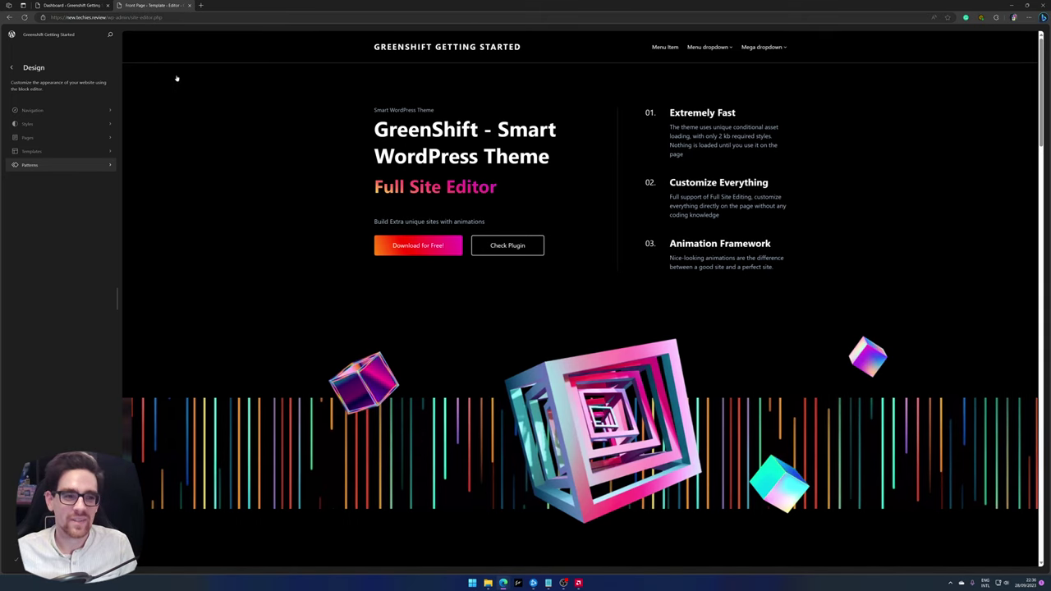
Choose Front Page from the Site Editor's Pages and start editing its template.
click(94, 137)
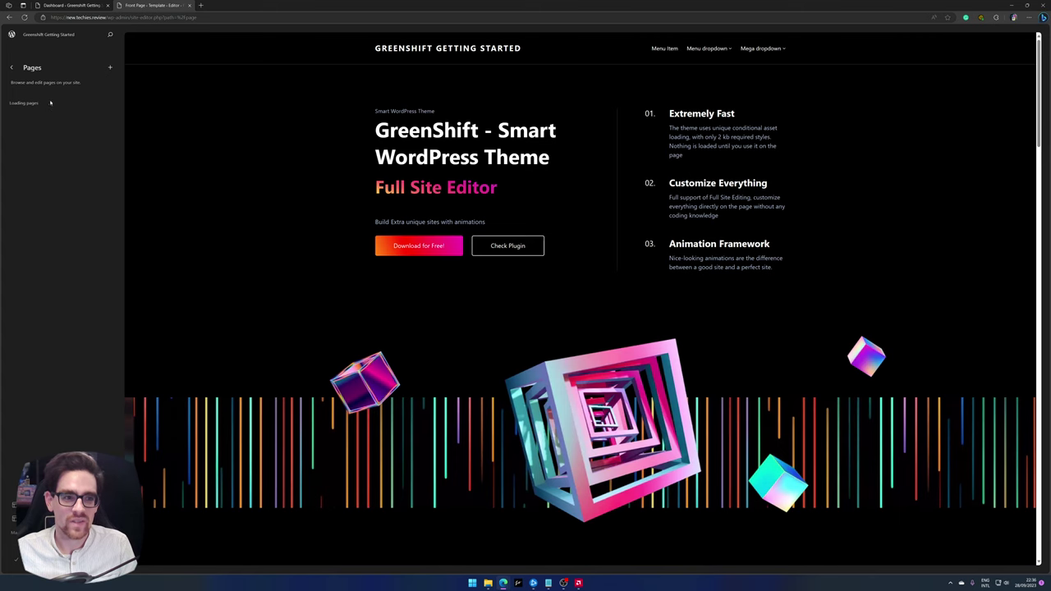
click(96, 106)
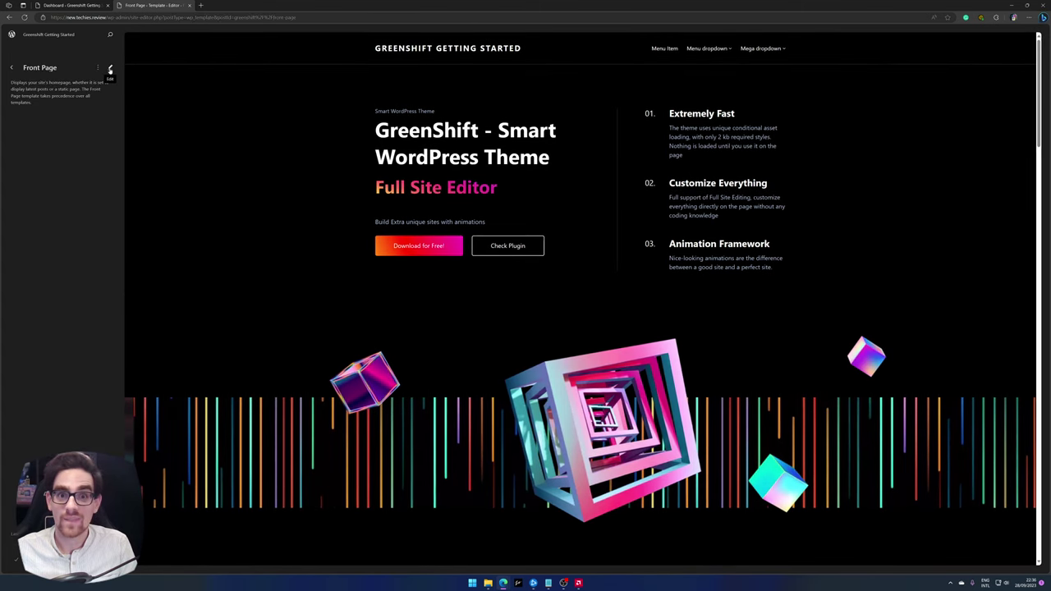
click(110, 68)
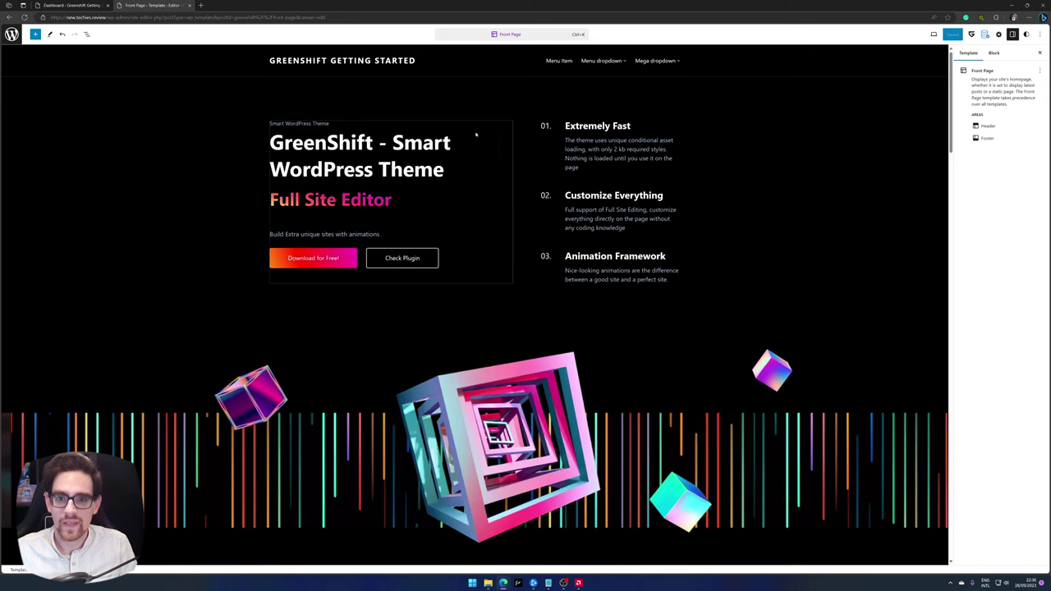
Search 'nav' in the command palette, then clear and dismiss it.
click(534, 34)
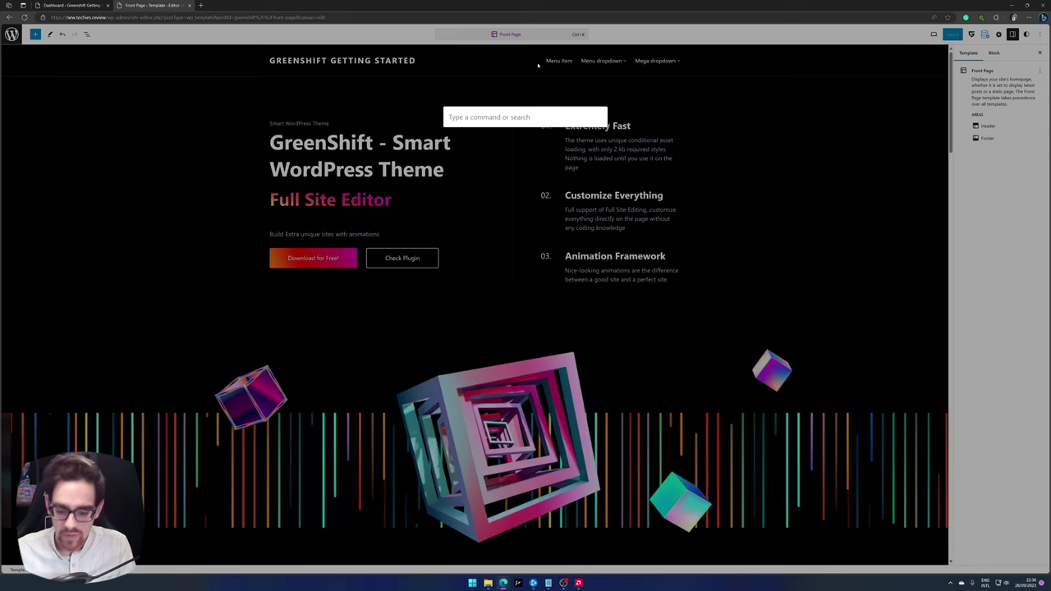
text(nav)
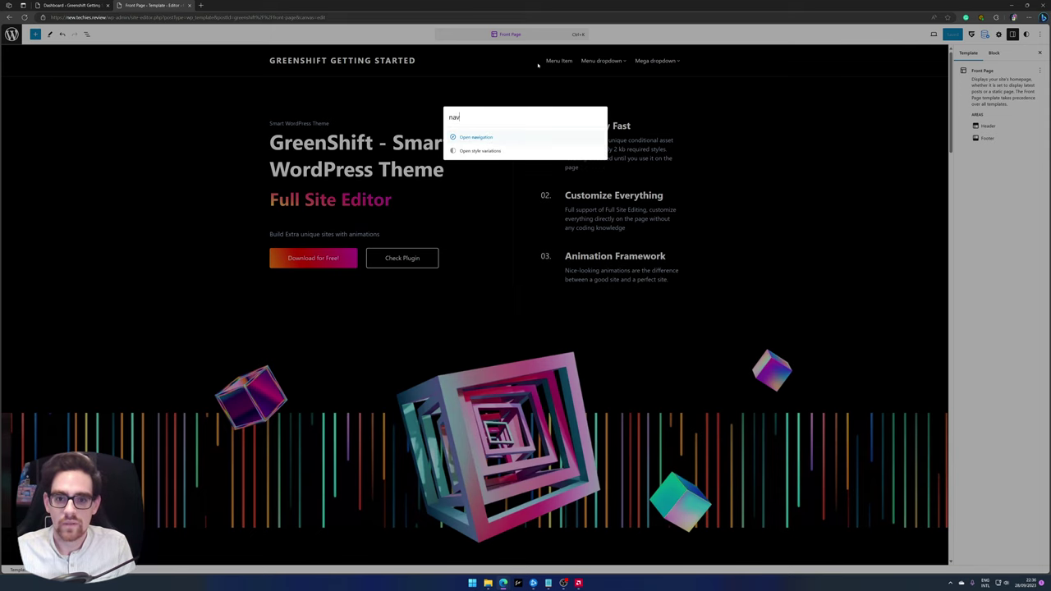
key(BackSpace)
key(BackSpace)
key(BackSpace)
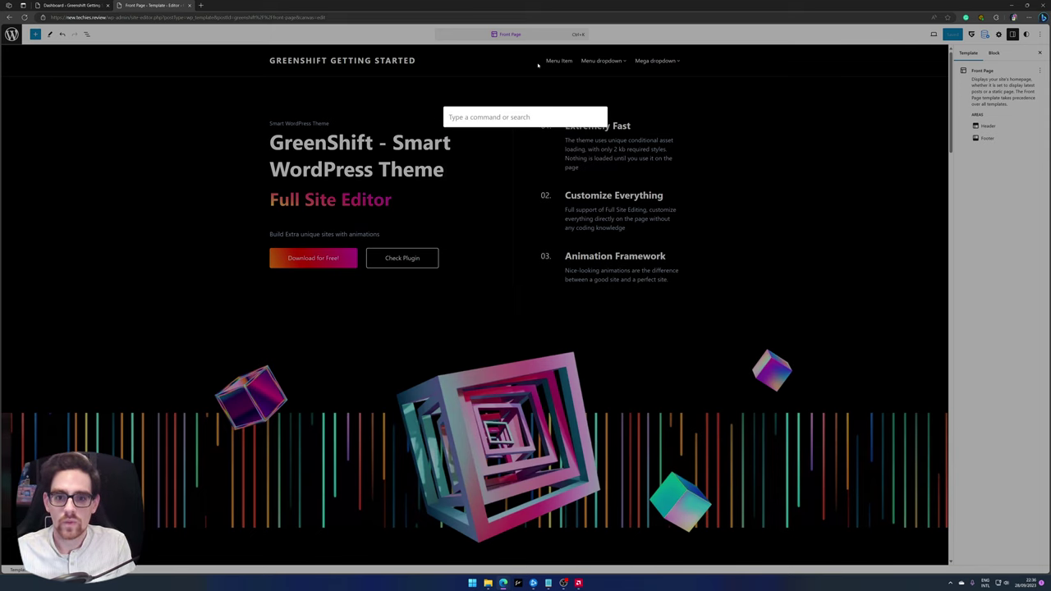
key(Escape)
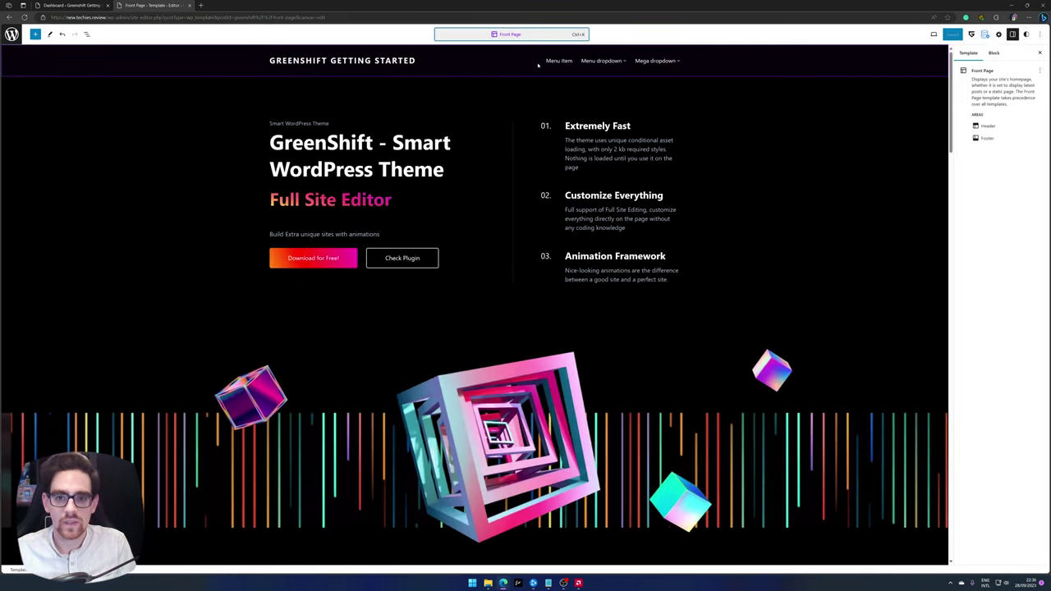
Show List View and inspect the template's Header and Footer blocks.
click(87, 34)
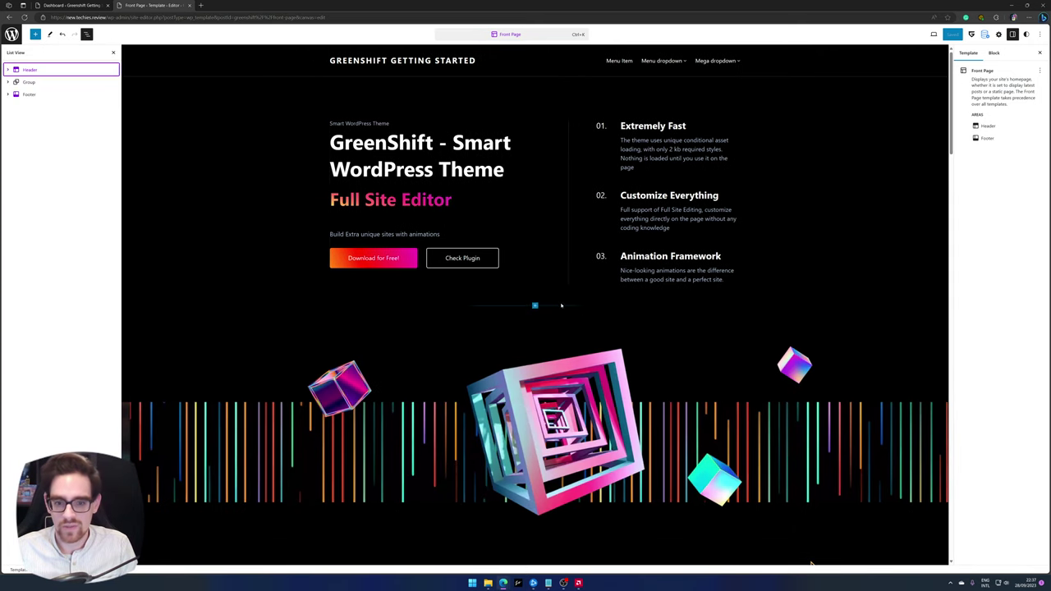
click(37, 71)
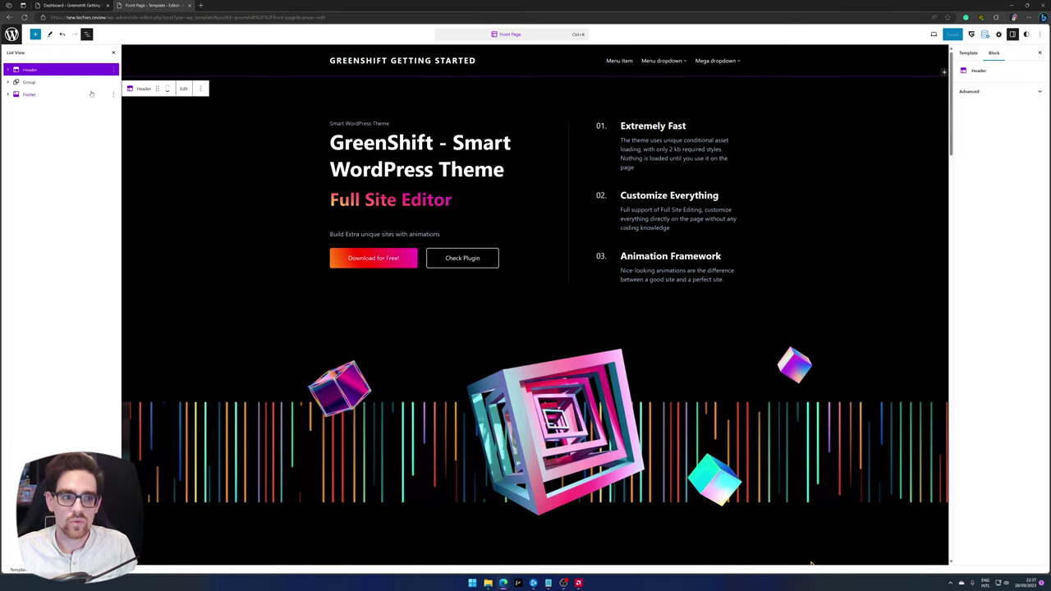
scroll(294, 181, down, 20)
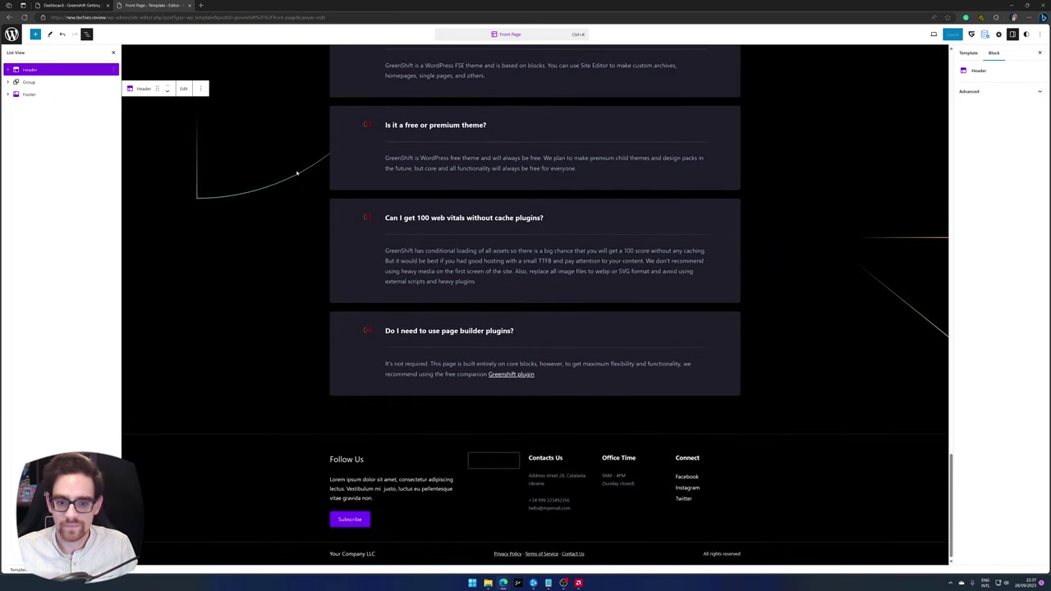
click(29, 94)
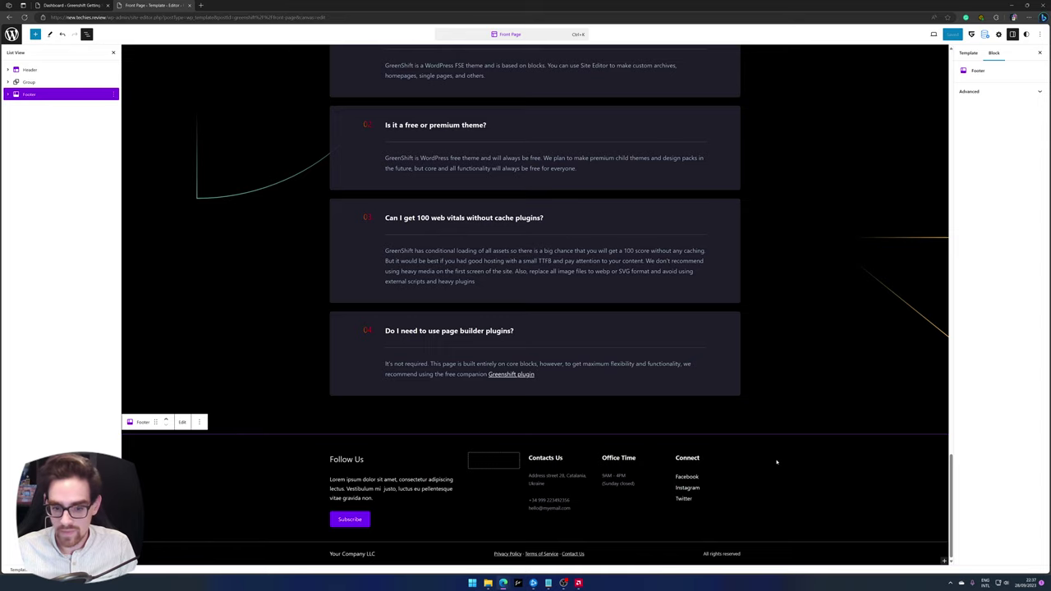
scroll(562, 199, up, 15)
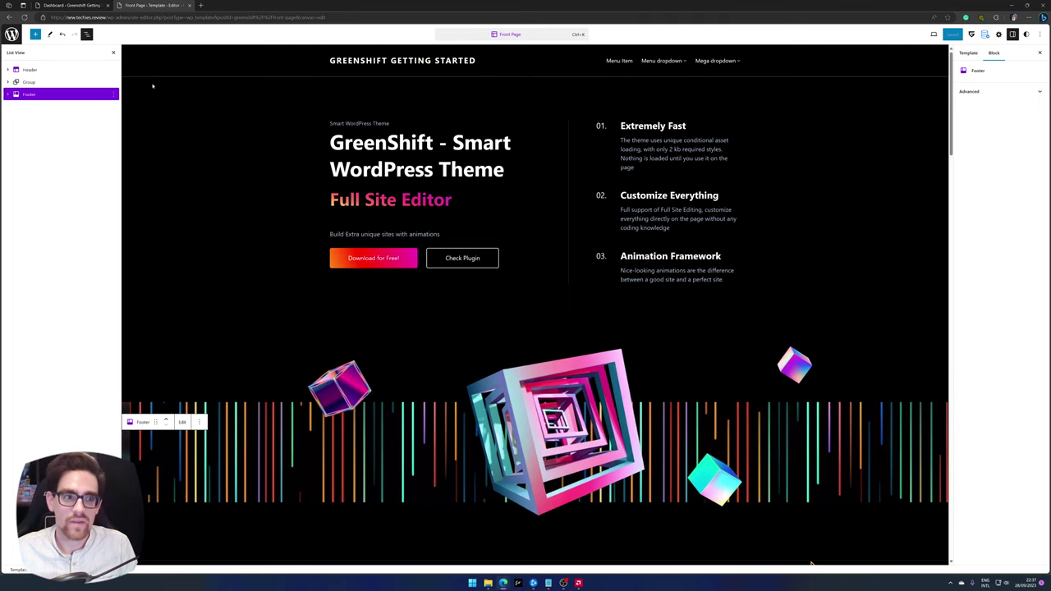
click(7, 96)
click(7, 95)
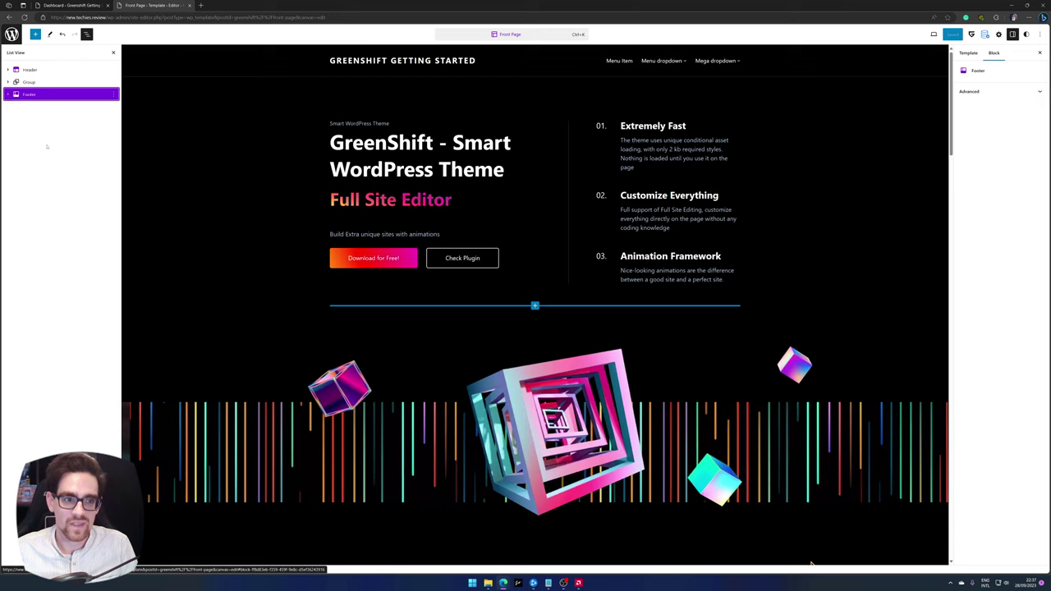
click(36, 71)
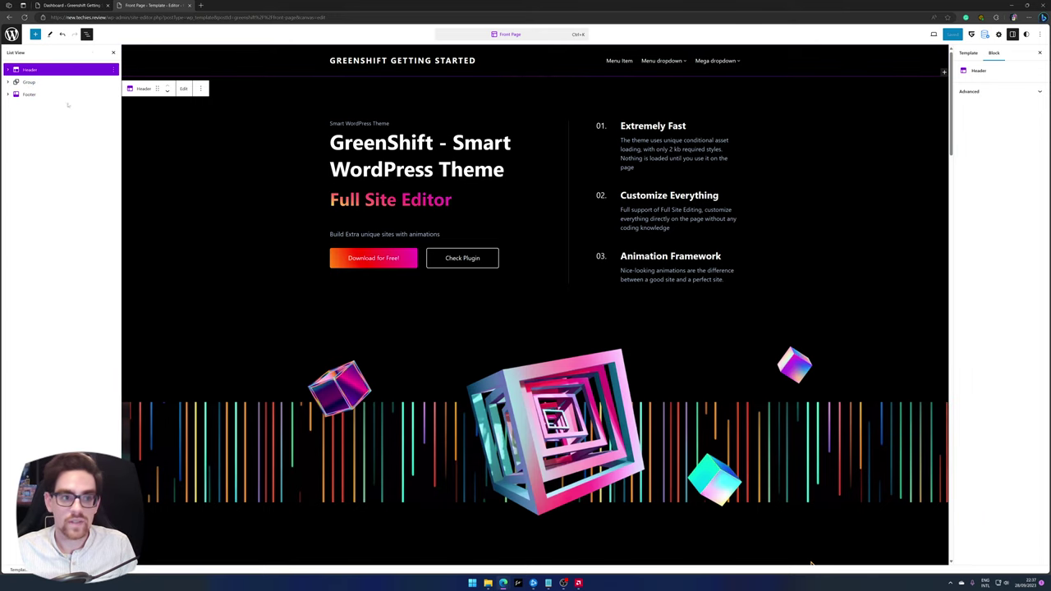
Expand the Group, nested Group, Columns and first Column, selecting the heading and feature paragraphs.
click(28, 82)
click(8, 82)
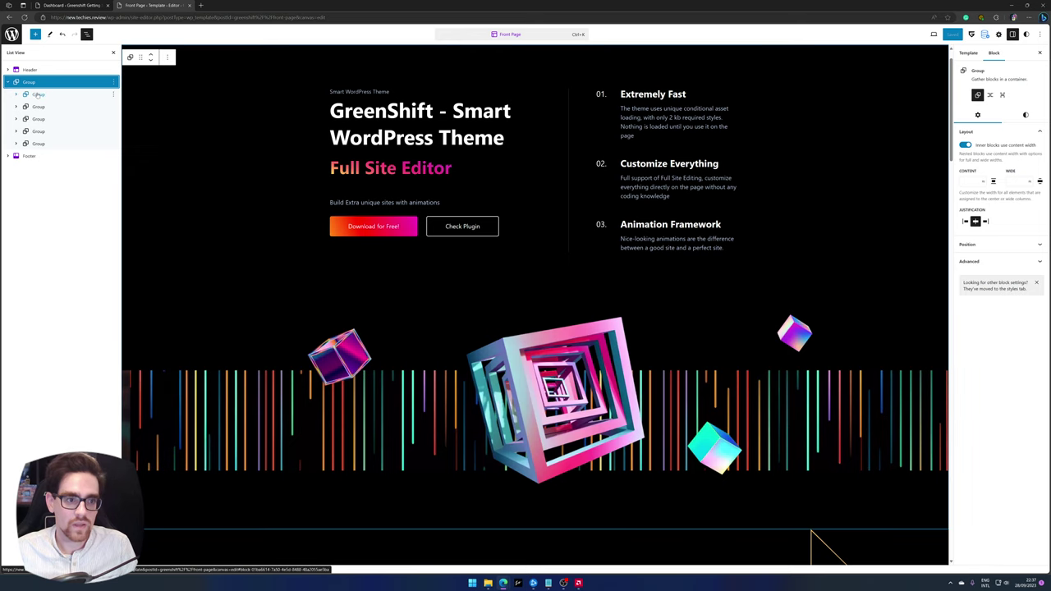
click(23, 94)
click(26, 107)
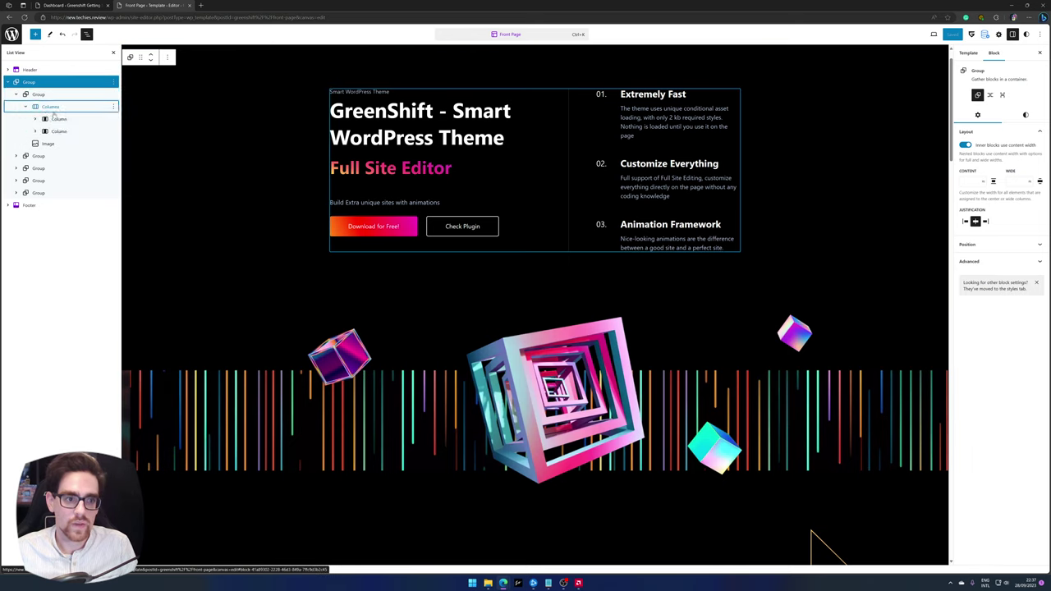
click(47, 119)
click(35, 119)
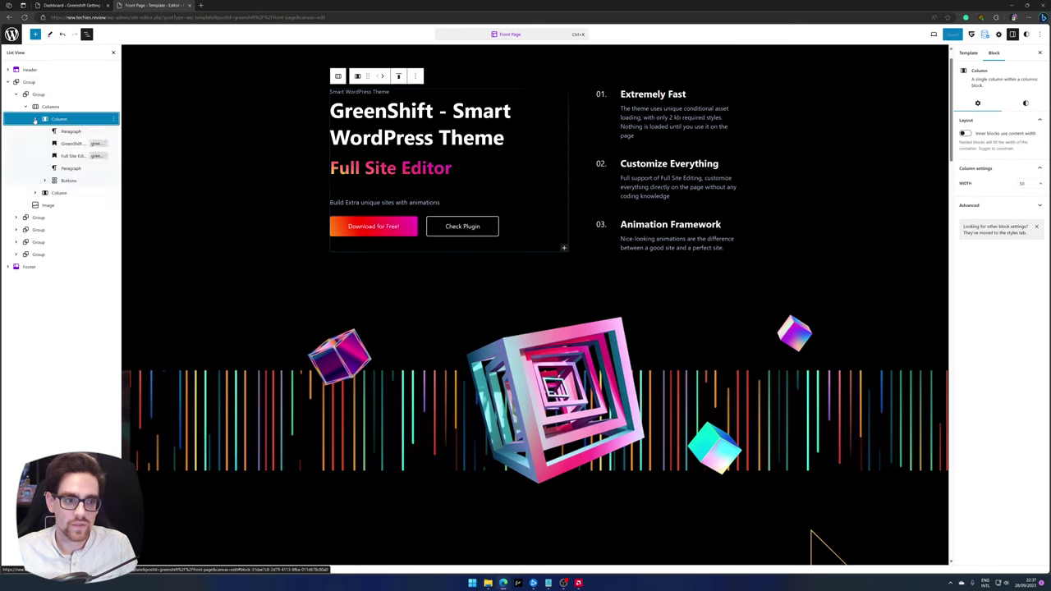
click(69, 131)
click(72, 144)
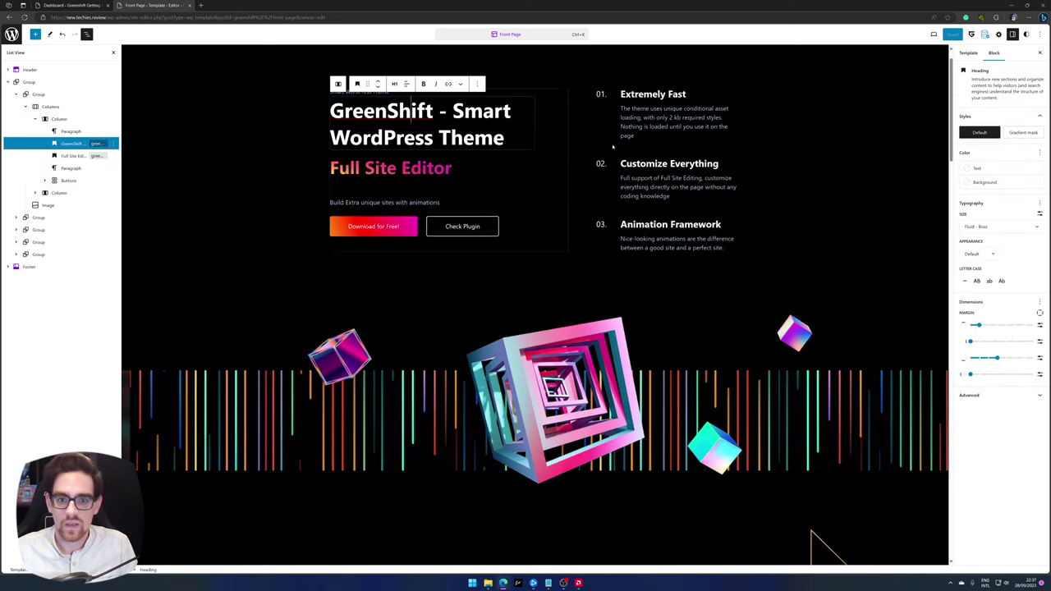
click(690, 124)
click(666, 186)
click(640, 240)
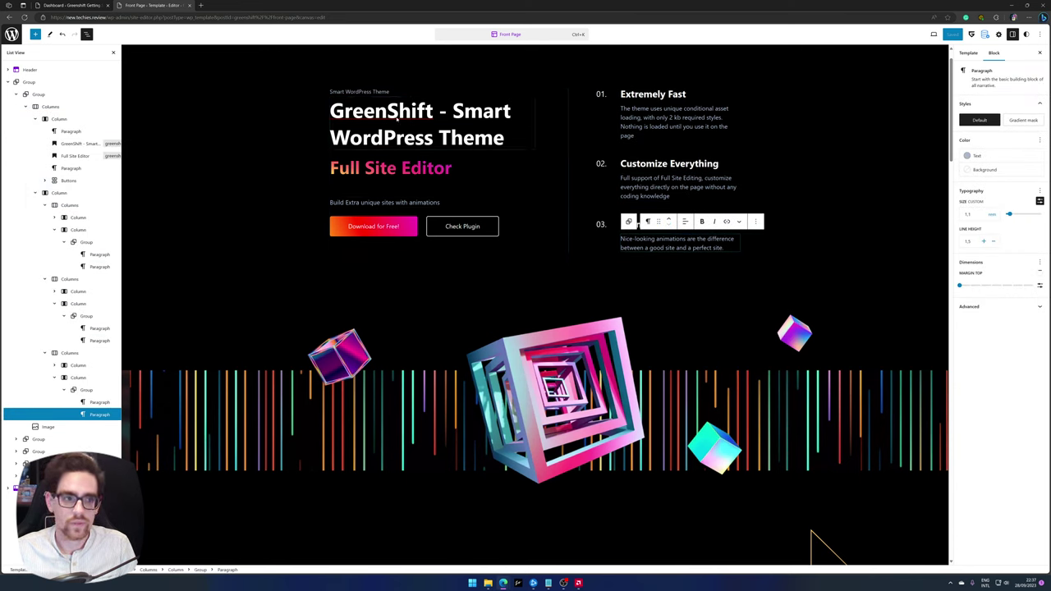
Delete the 'r' from 'Smart' in the hero heading, then undo it and select its column.
double_click(482, 111)
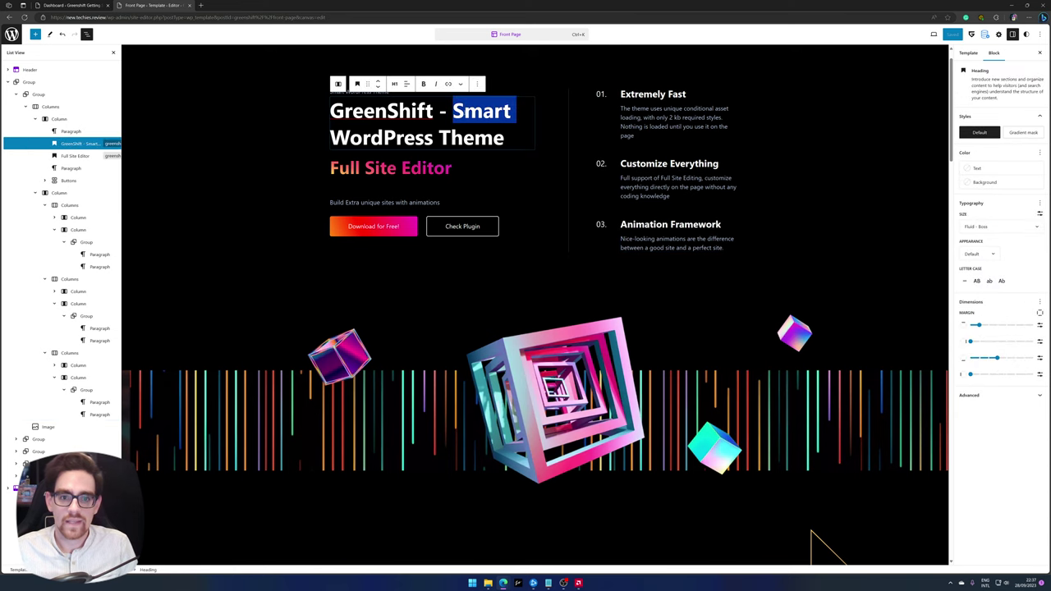
click(497, 111)
key(BackSpace)
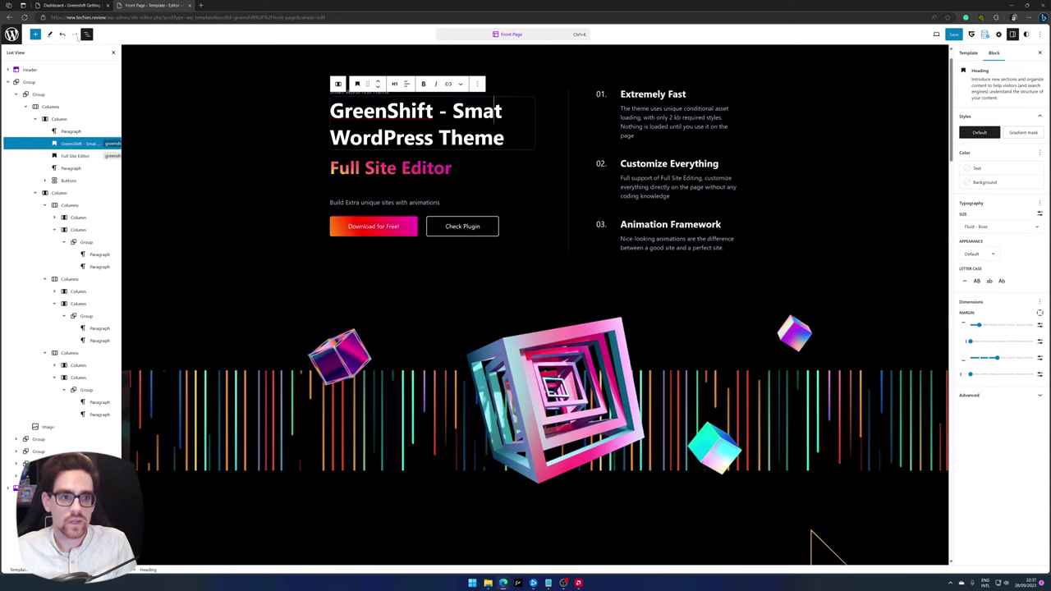
click(63, 35)
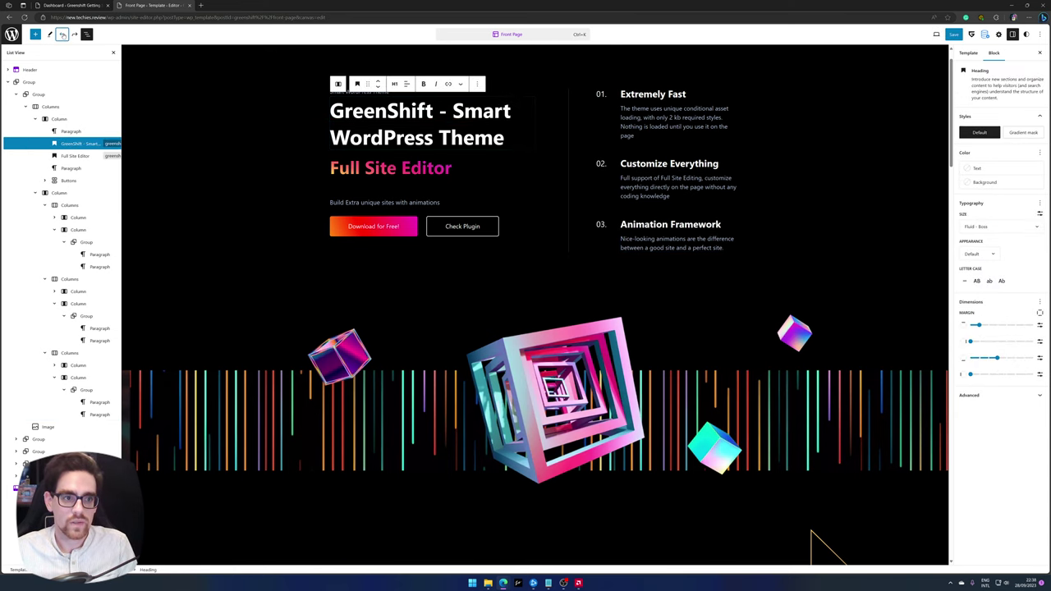
click(74, 35)
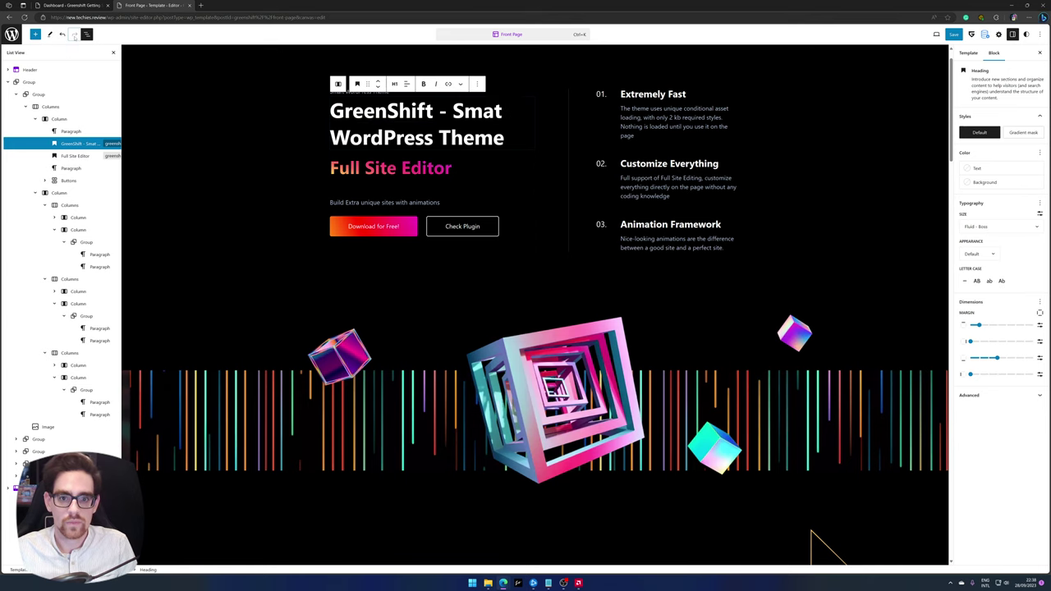
click(62, 34)
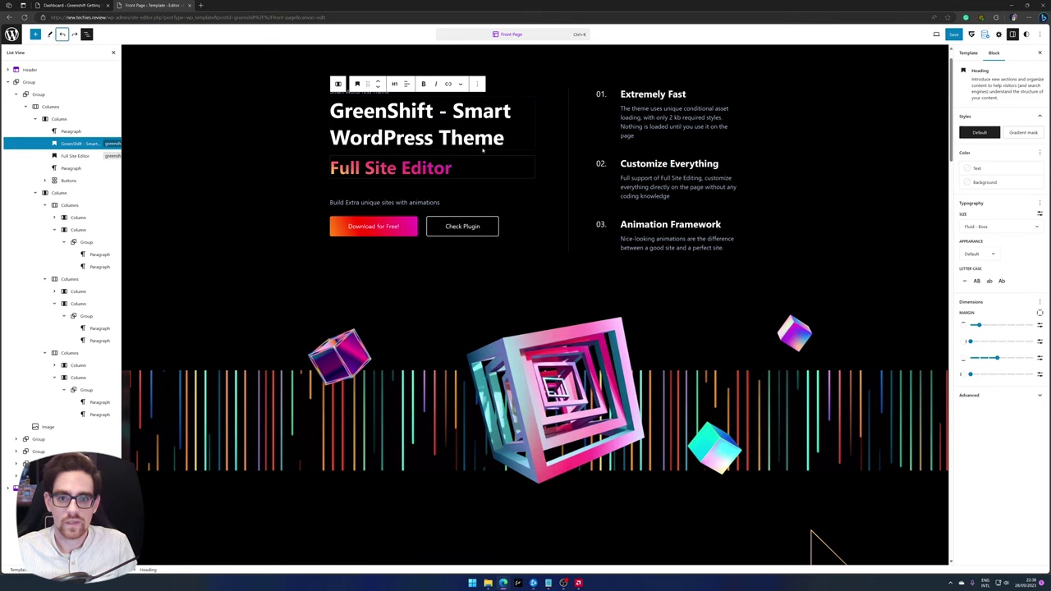
click(353, 243)
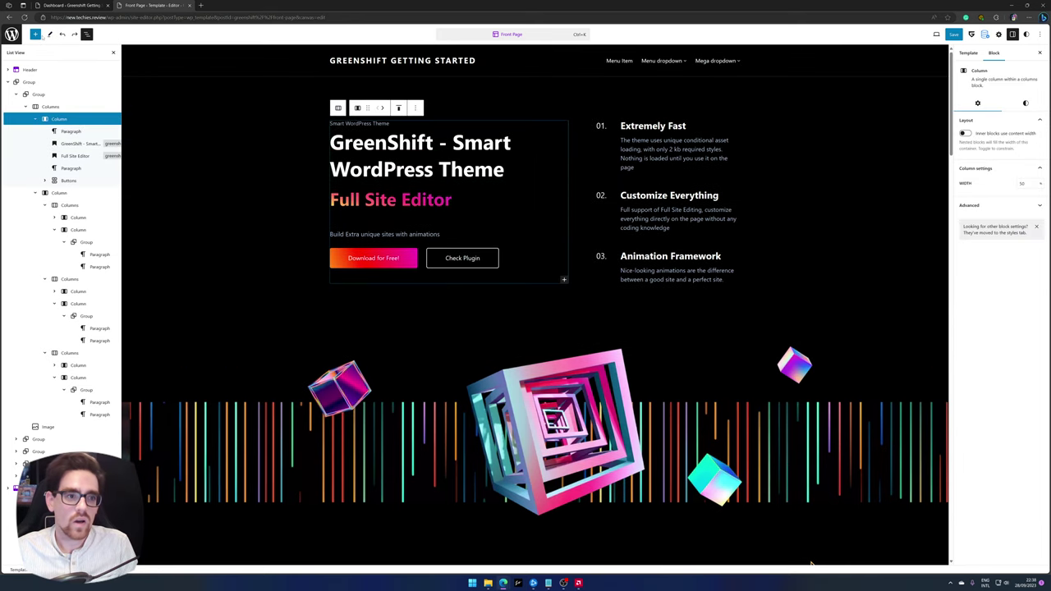
Select the Group surrounding the hero content and open the block library.
click(35, 34)
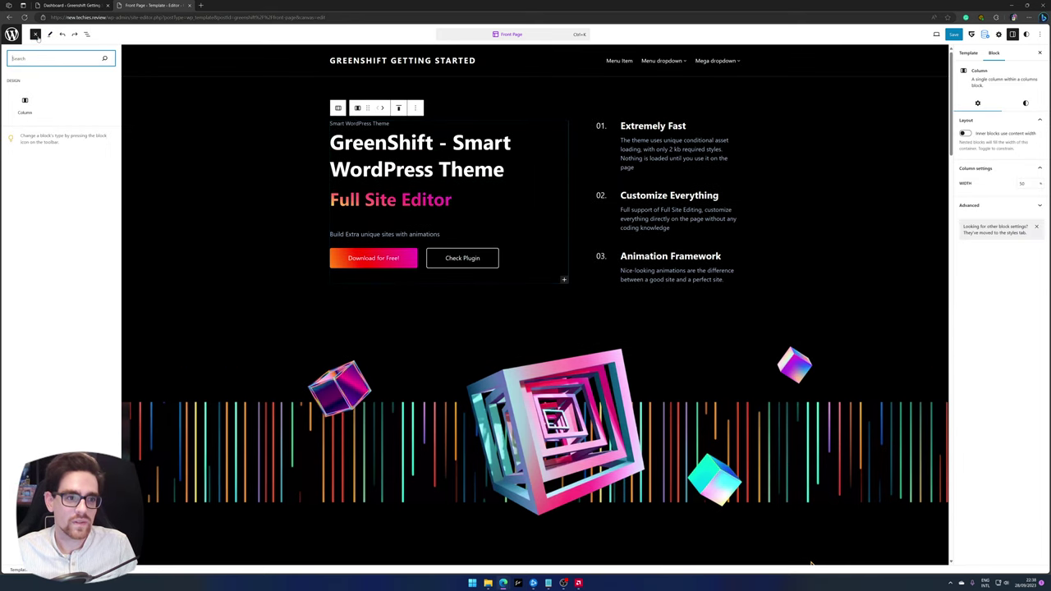
click(35, 35)
click(35, 35)
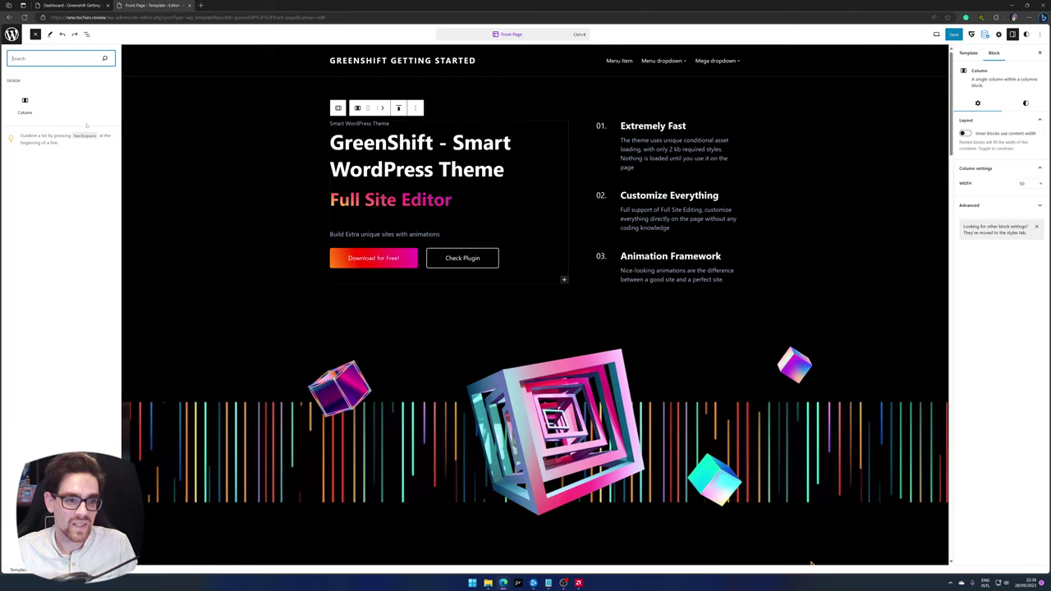
click(36, 35)
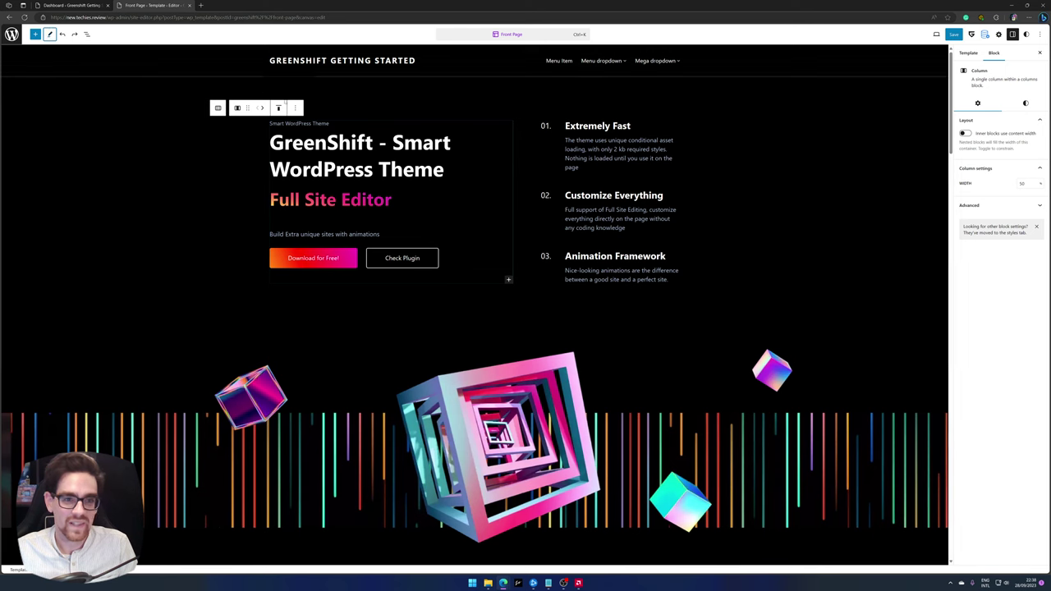
click(361, 147)
click(353, 100)
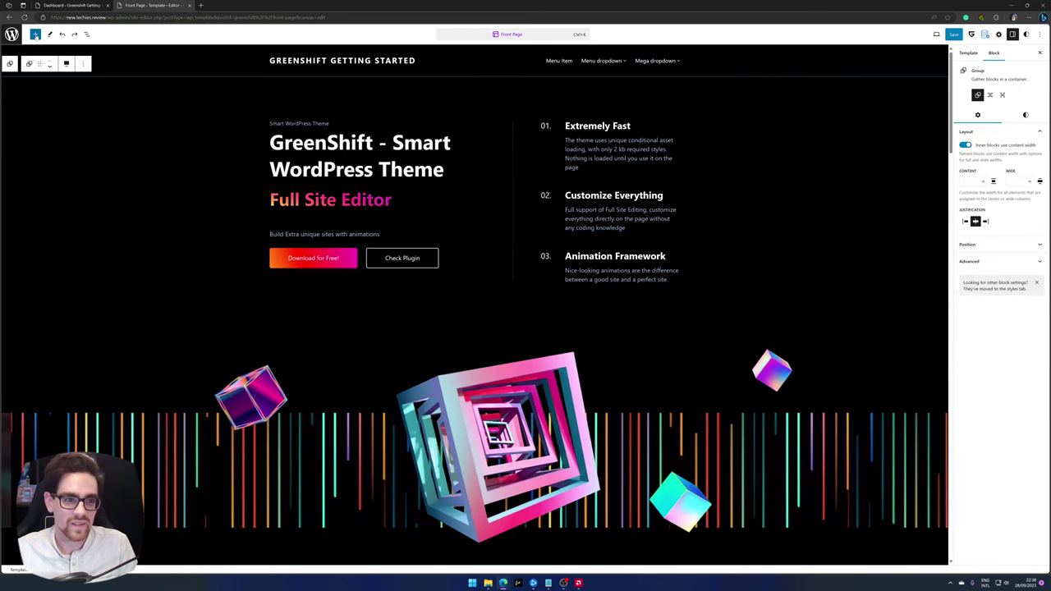
click(36, 34)
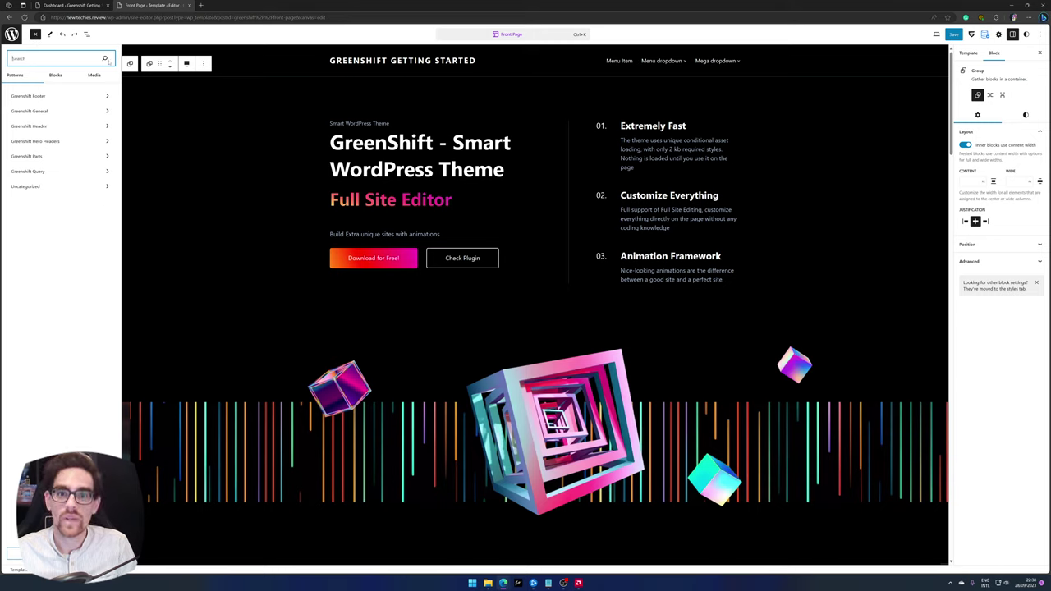
click(52, 97)
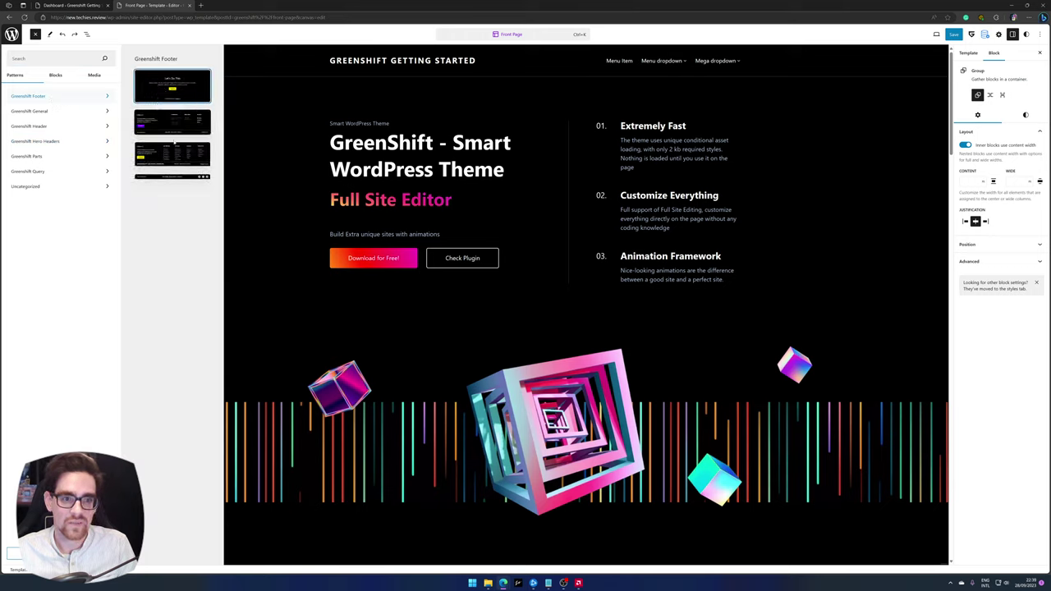
click(48, 110)
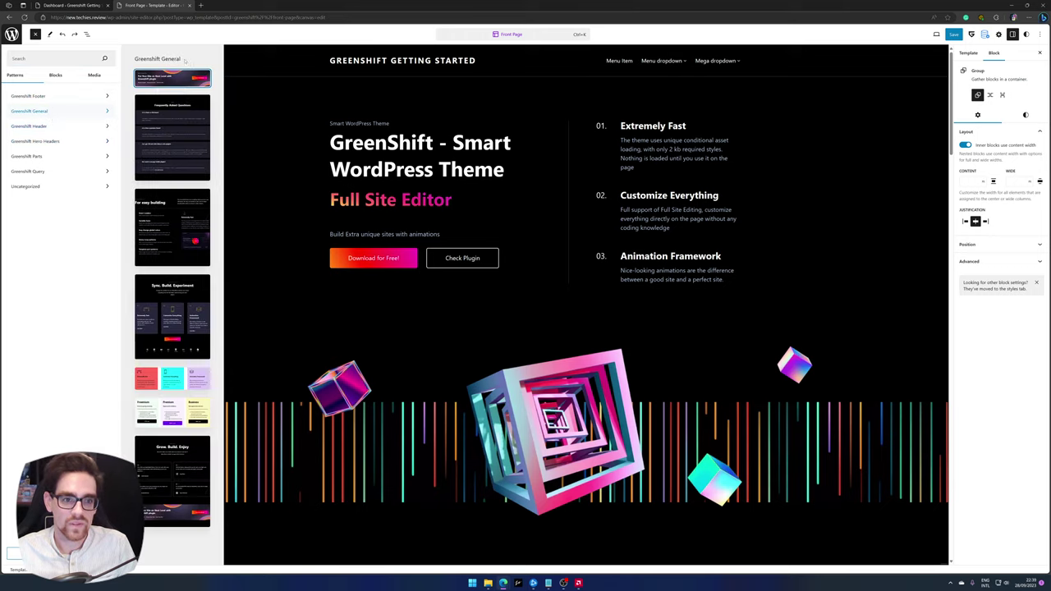
click(30, 126)
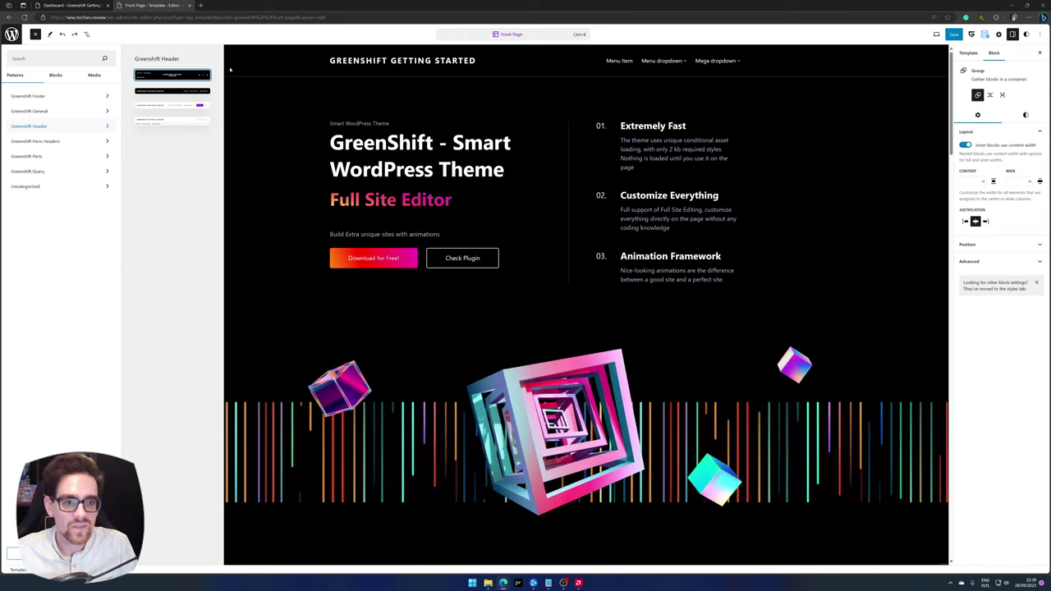
click(36, 141)
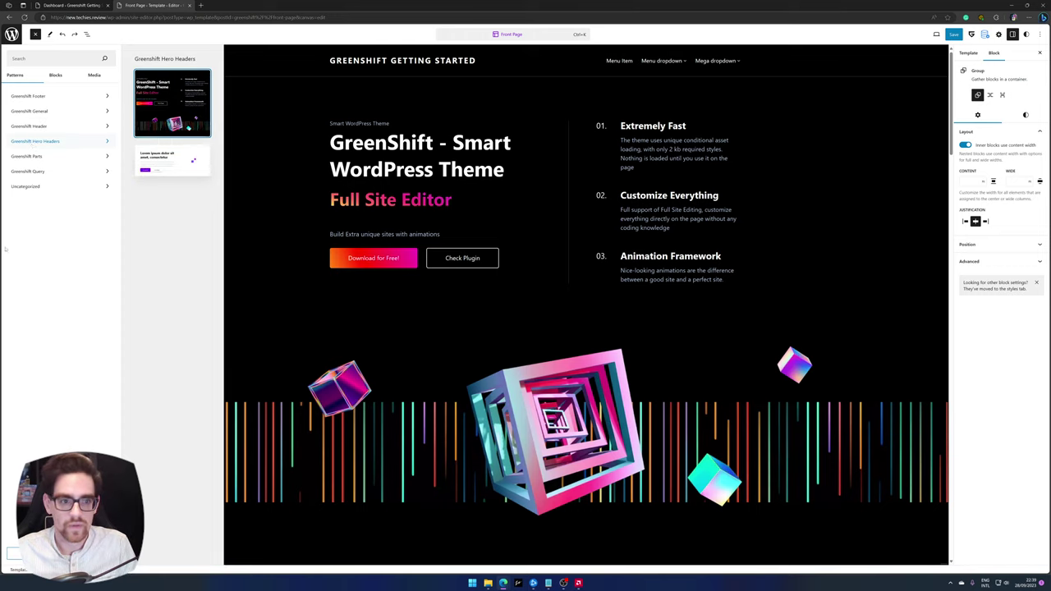
click(50, 161)
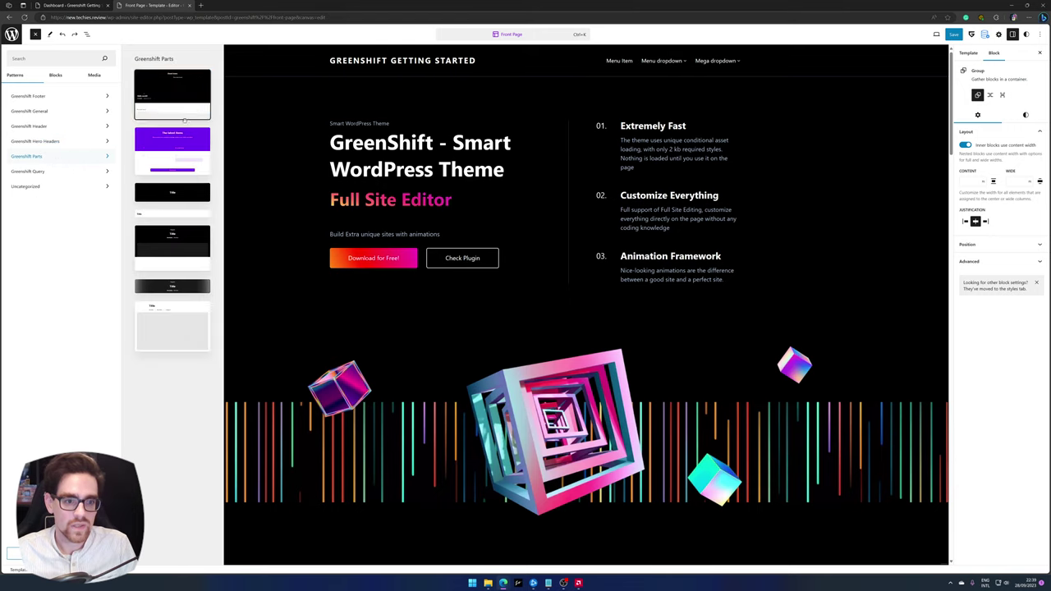
click(59, 172)
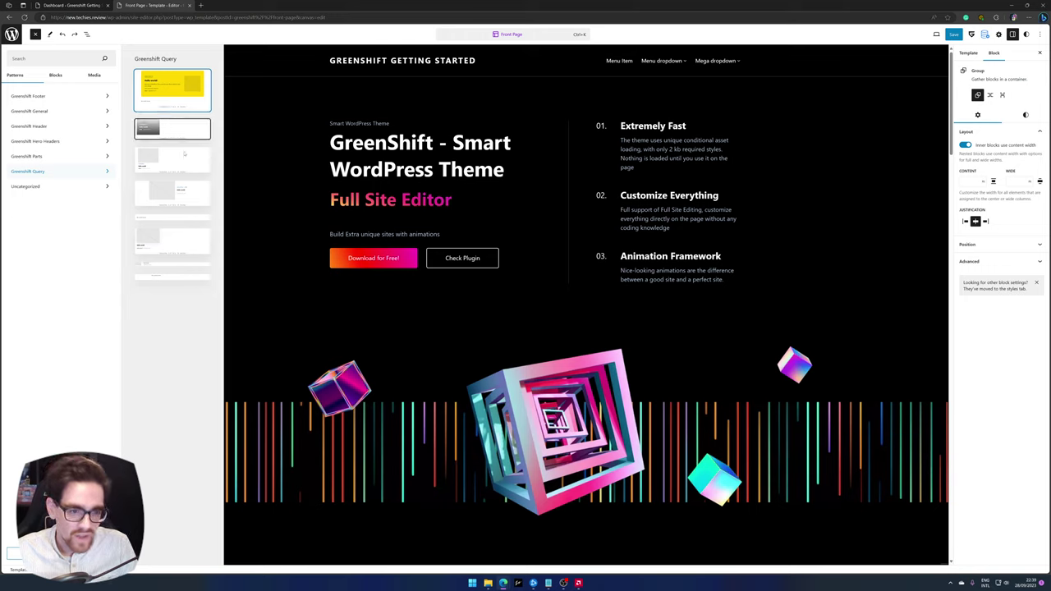
click(58, 186)
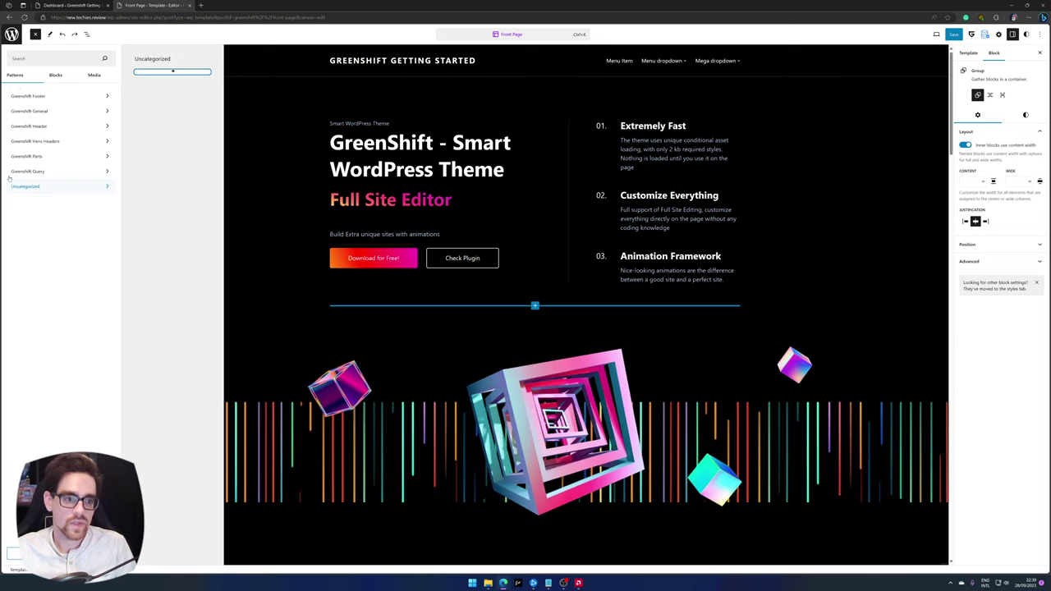
click(70, 74)
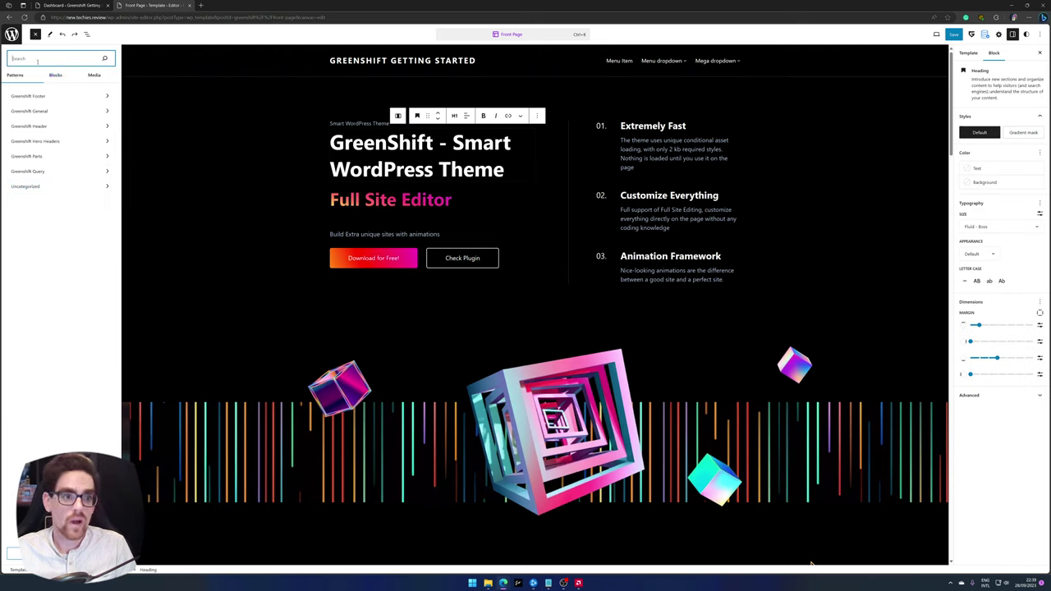
Browse the individual blocks list in the inserter, then close the block library.
click(58, 76)
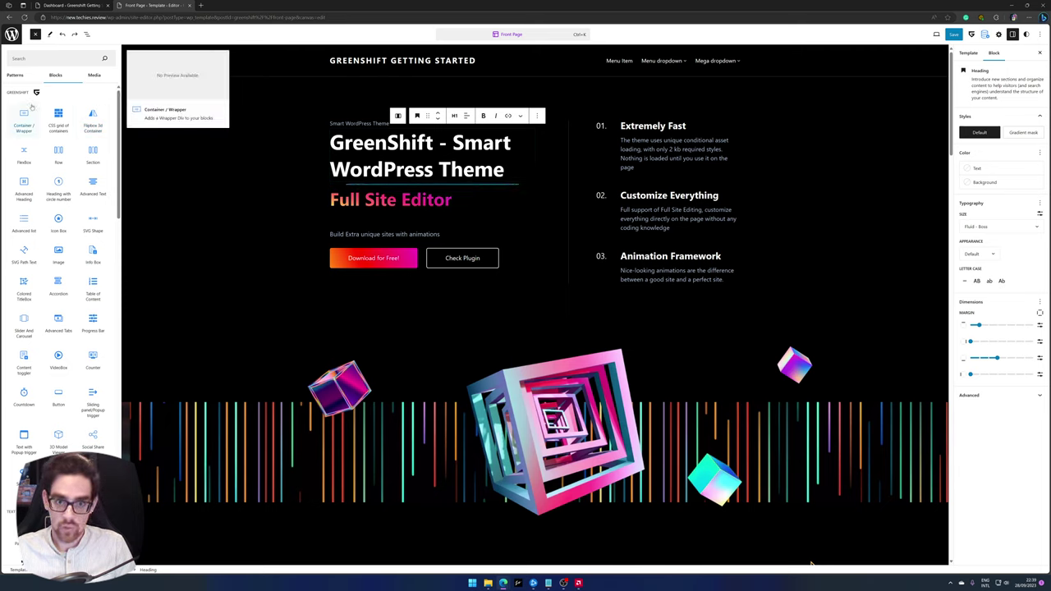
scroll(46, 127, down, 3)
scroll(37, 147, down, 2)
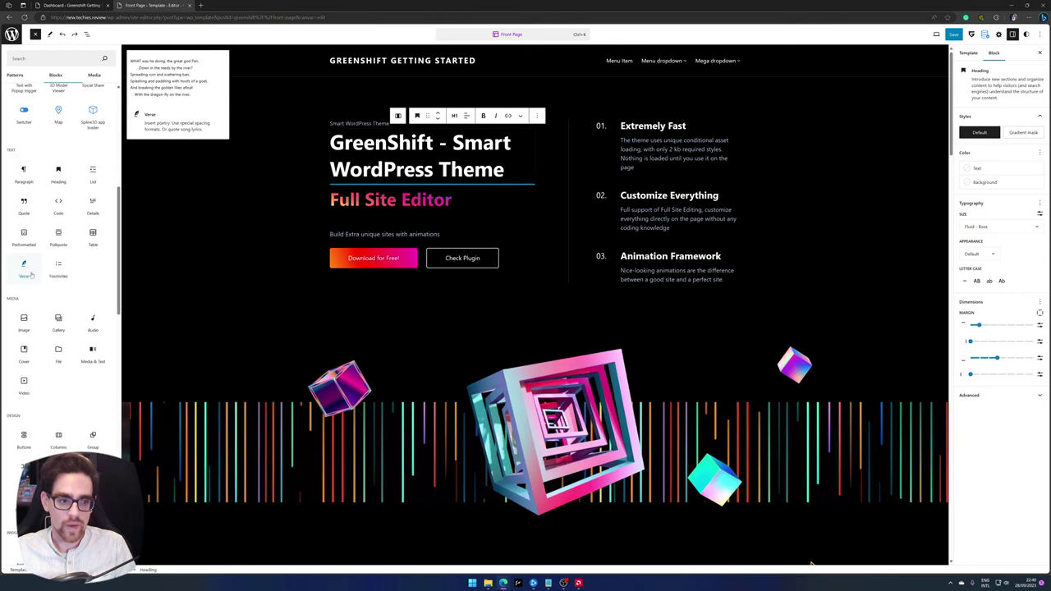
scroll(62, 271, down, 5)
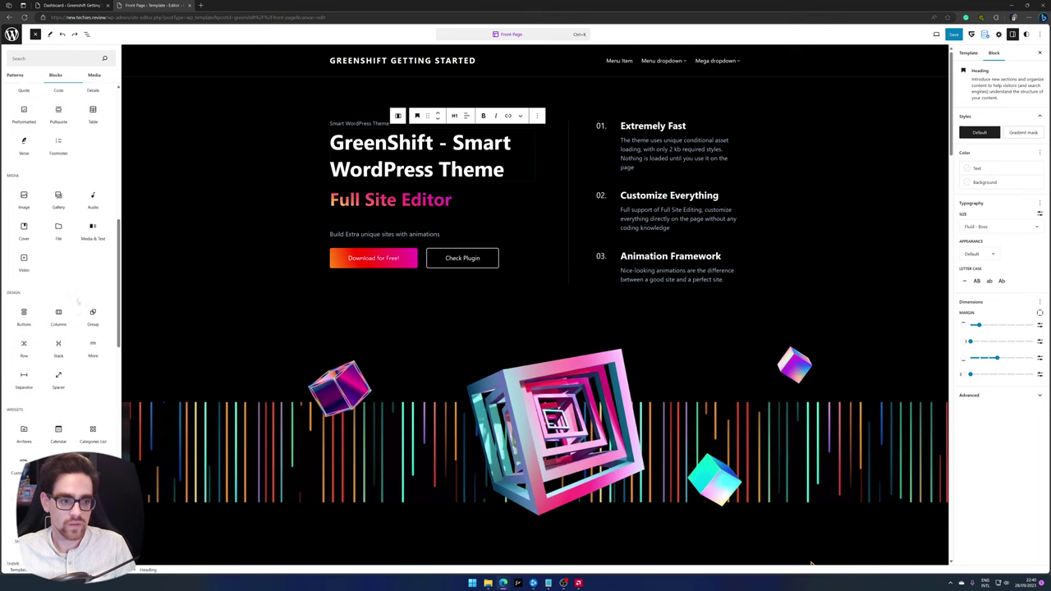
scroll(50, 215, down, 4)
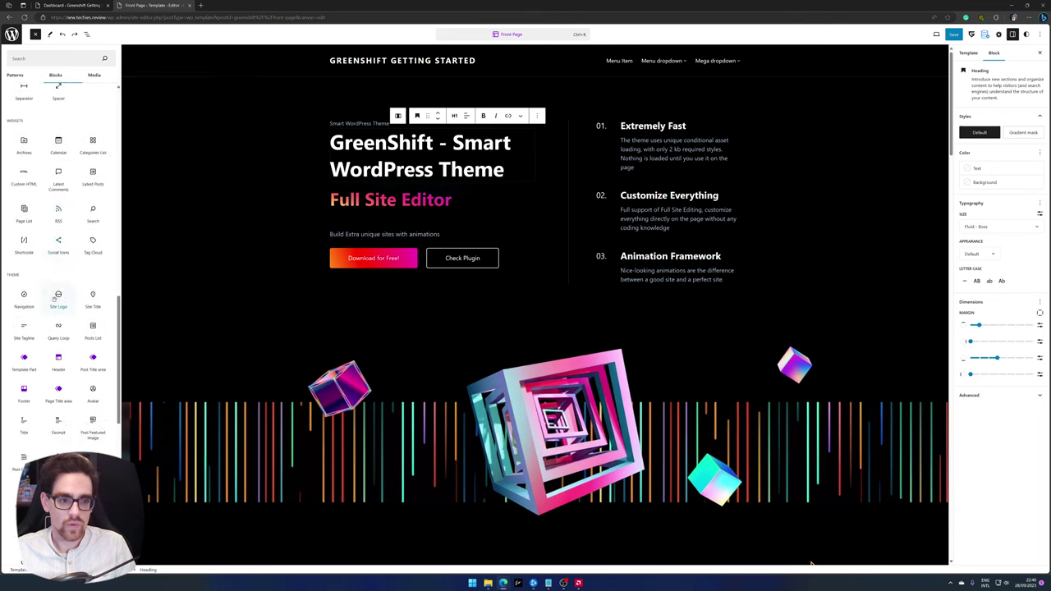
scroll(46, 309, up, 15)
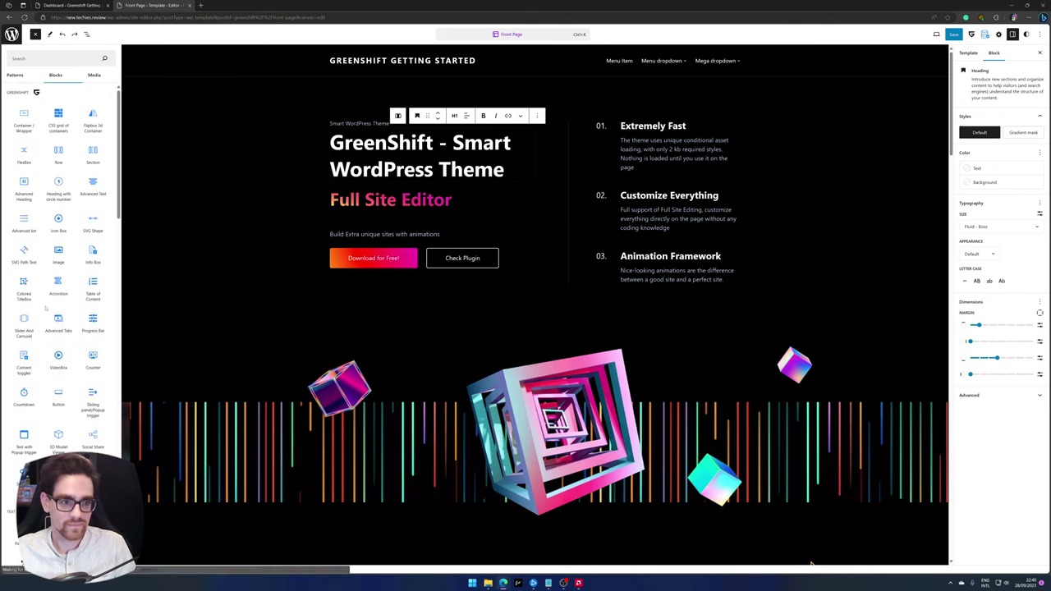
click(376, 158)
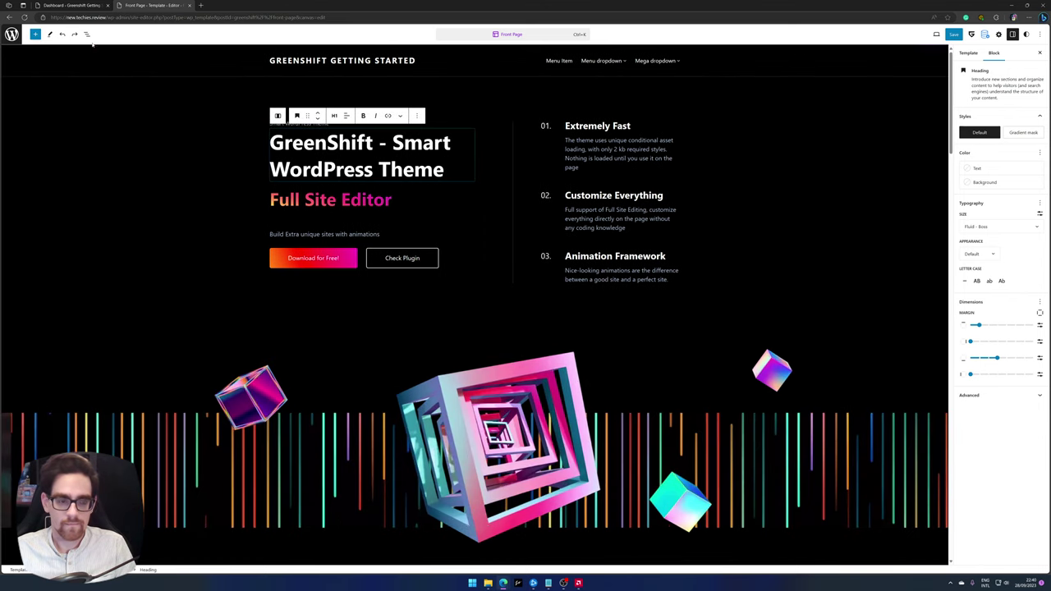
Place a GreenShift Advanced Heading block directly below the front page's main title.
click(35, 34)
click(55, 76)
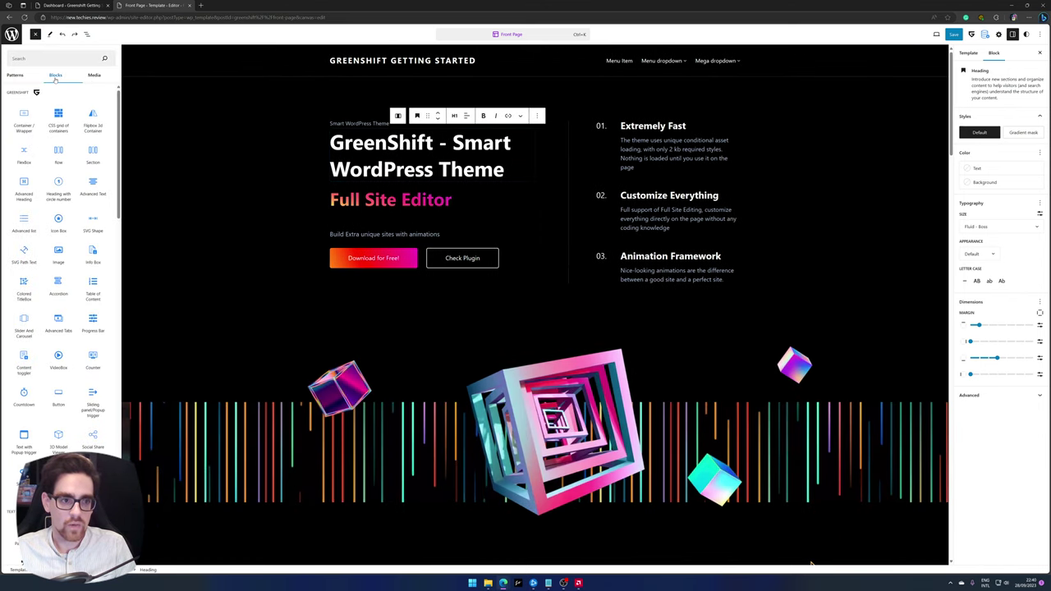
mouse_move(16, 116)
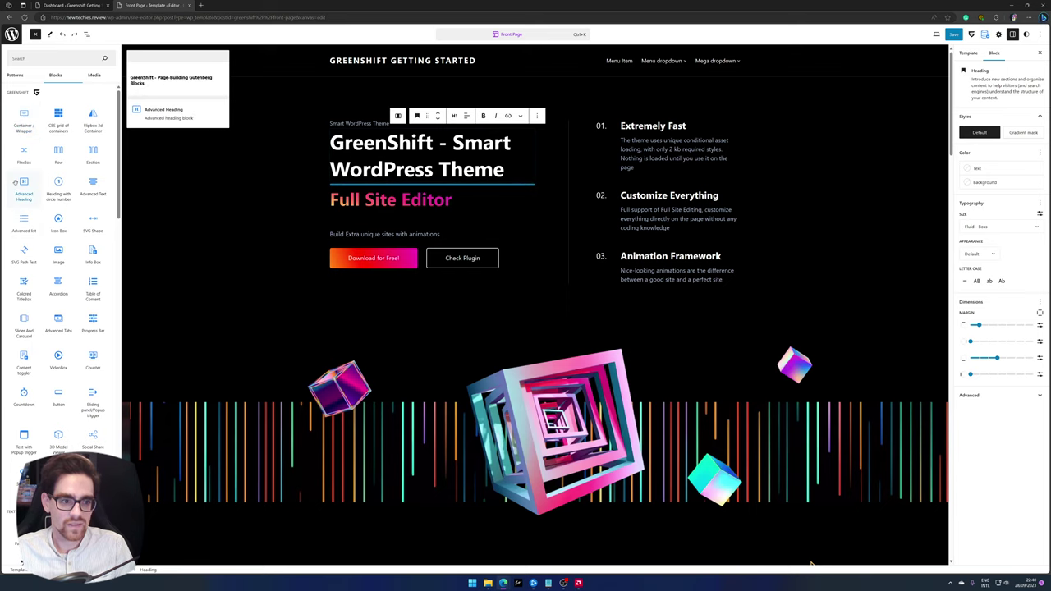
drag(24, 185, 401, 183)
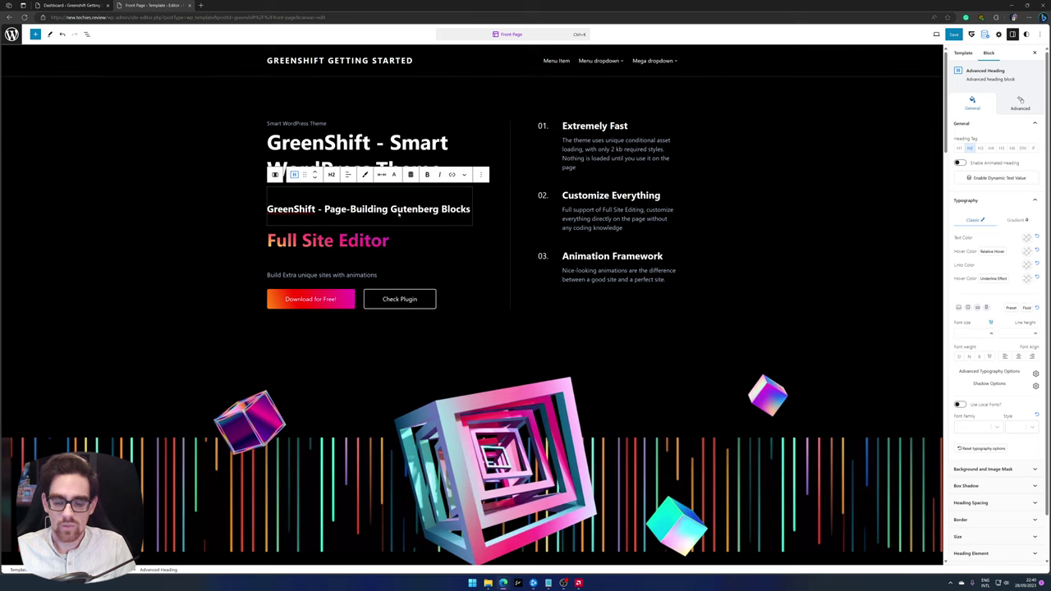
Change the new heading's text to 'Here is your block'.
triple_click(400, 212)
text(Her)
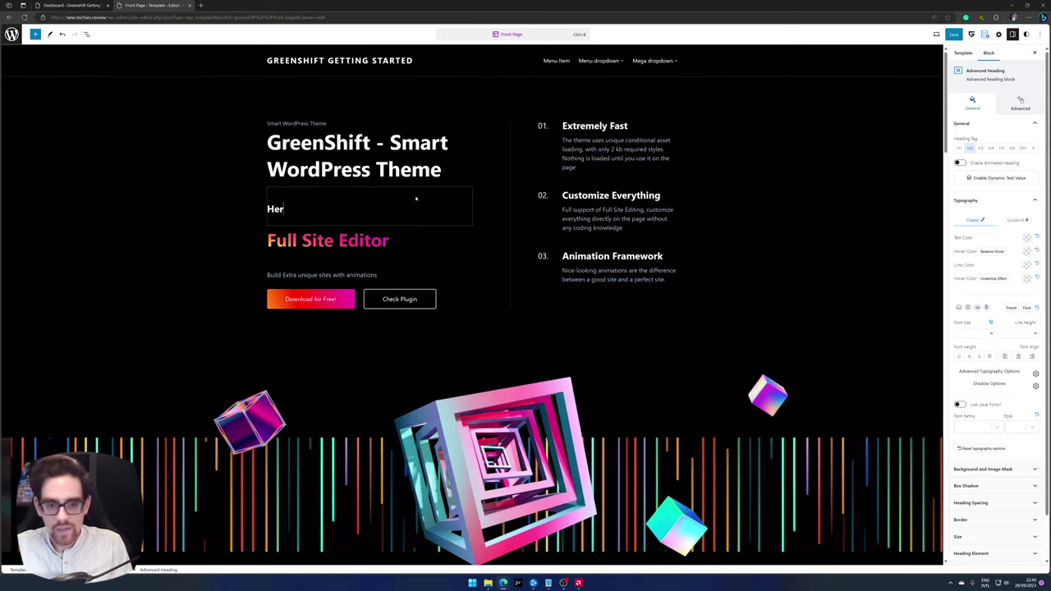
text(e is your blko)
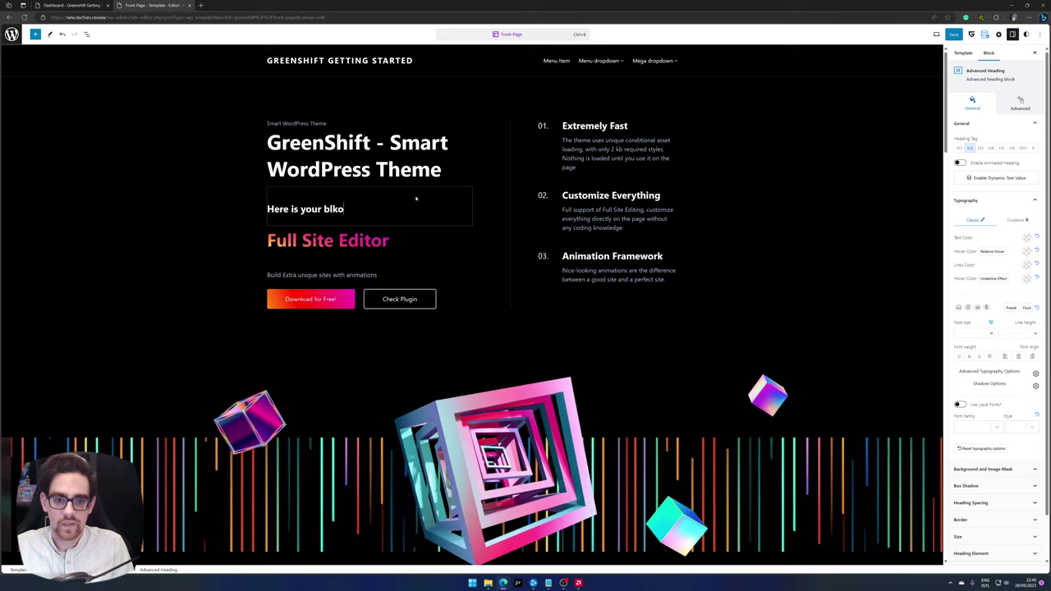
key(BackSpace)
key(BackSpace)
text(ock)
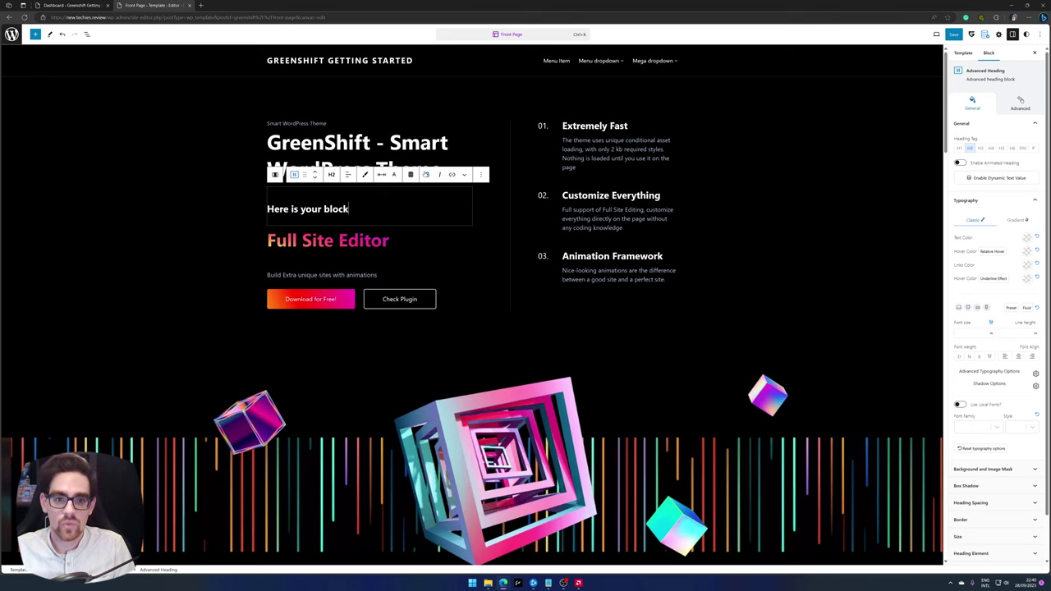
click(417, 155)
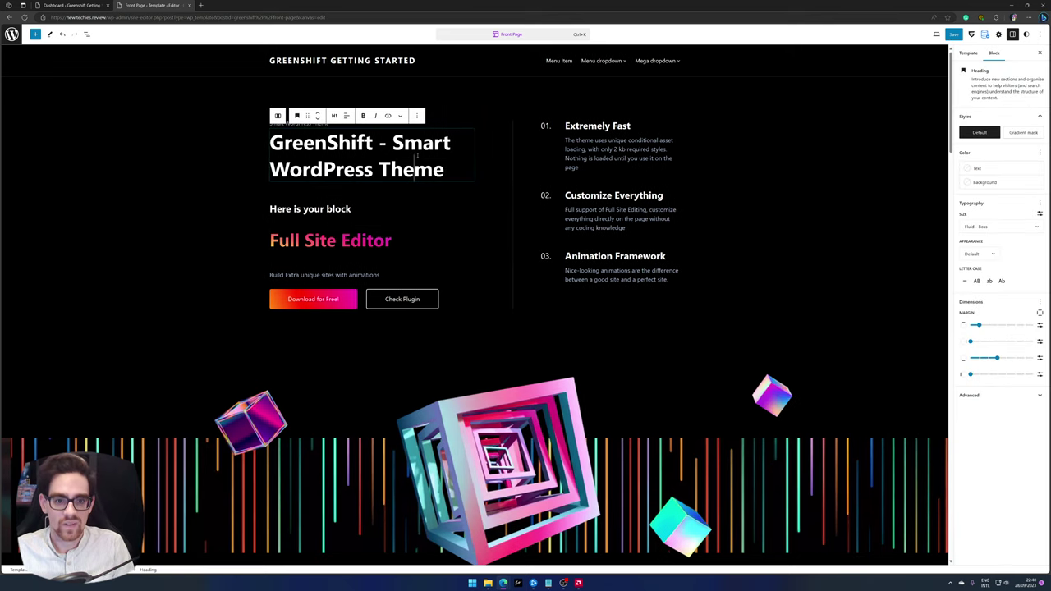
triple_click(359, 147)
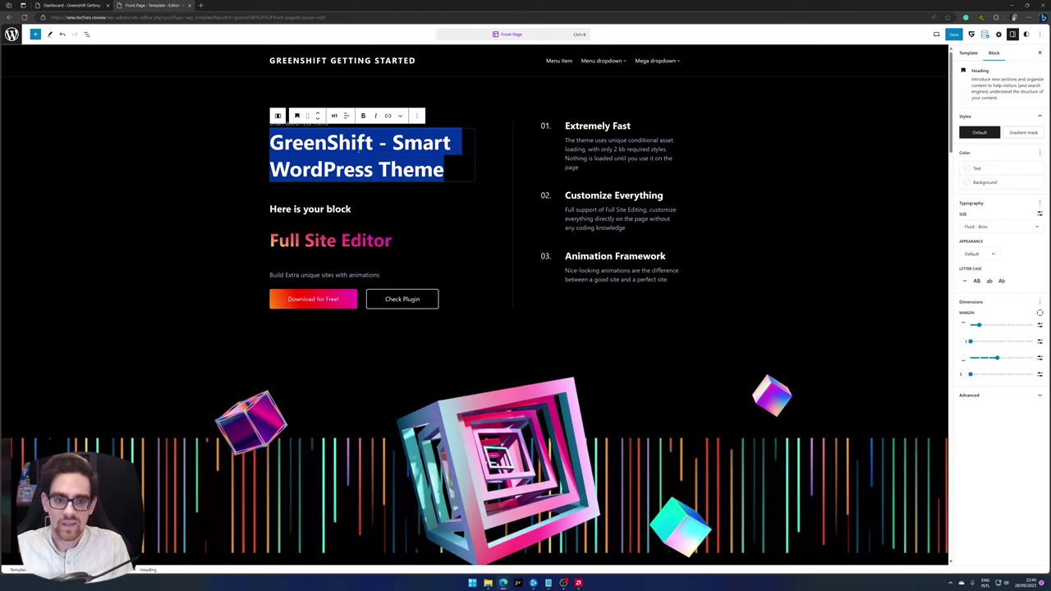
Rename the hero heading to 'Hello World' and save the Front Page template.
text(He)
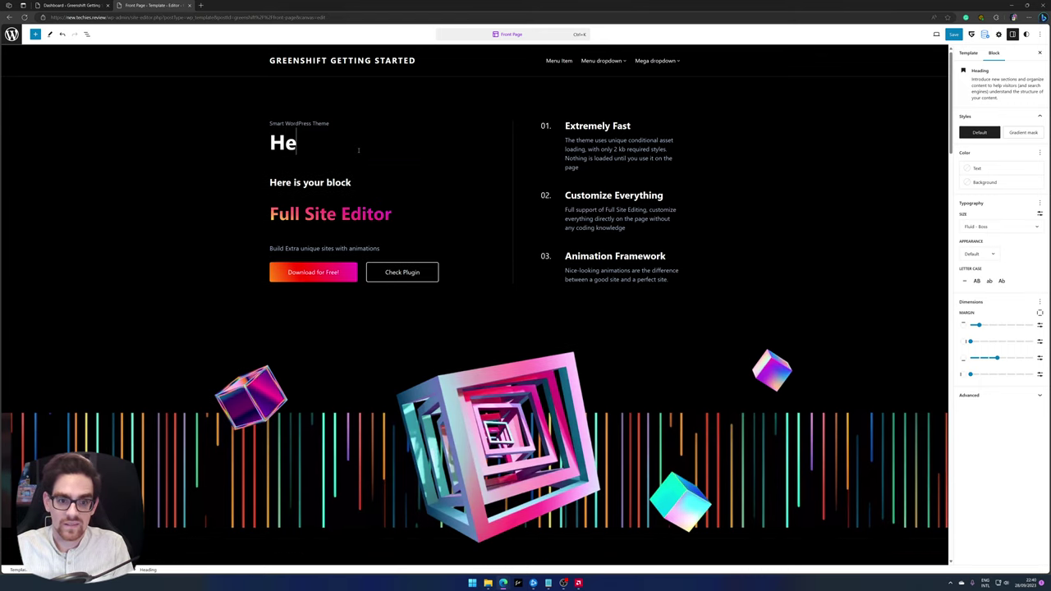
text(llo /W)
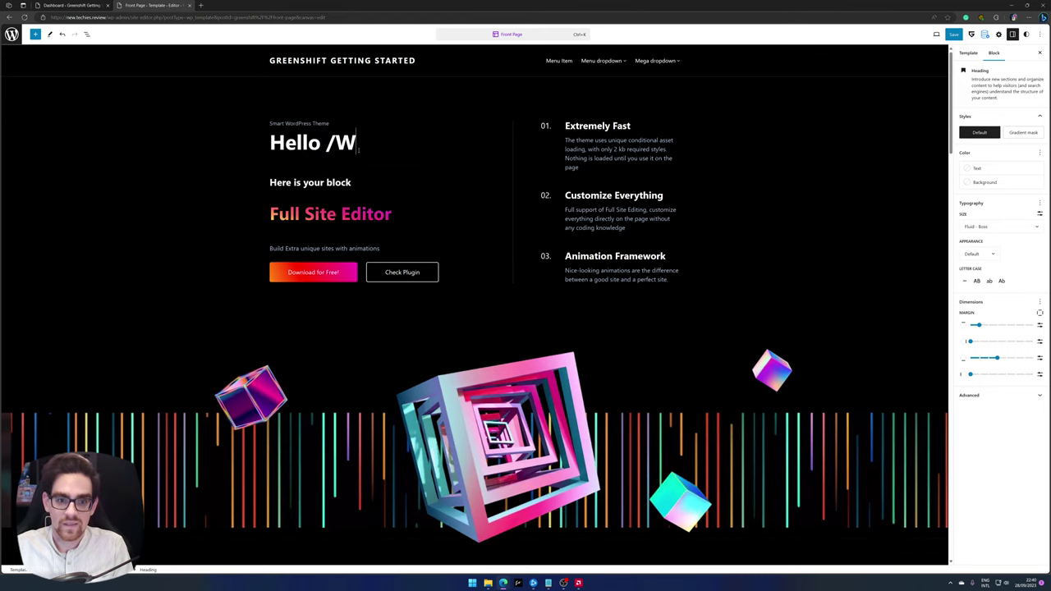
key(BackSpace)
key(BackSpace)
text(World)
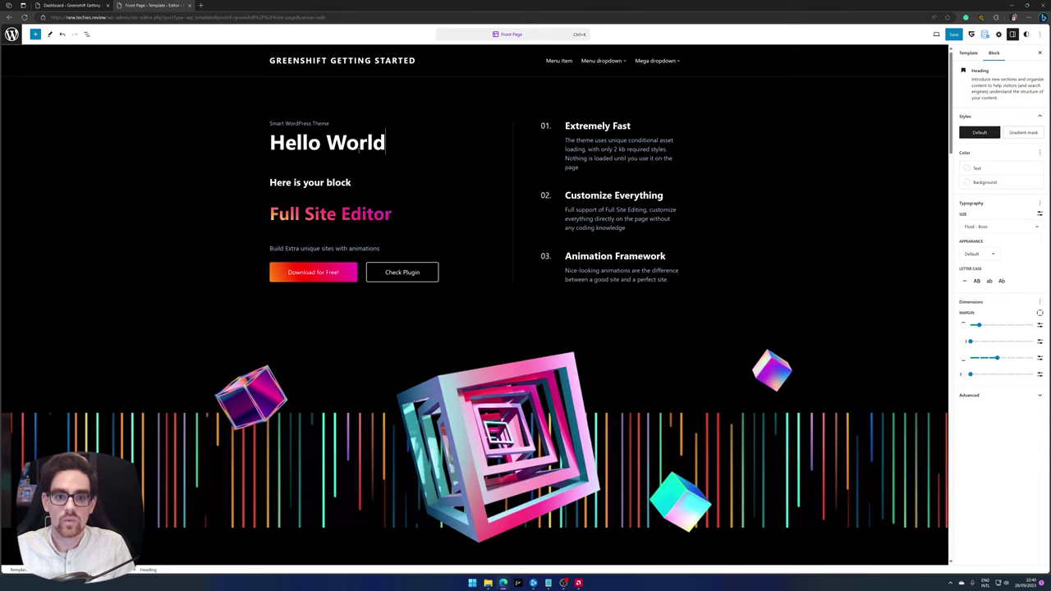
click(954, 35)
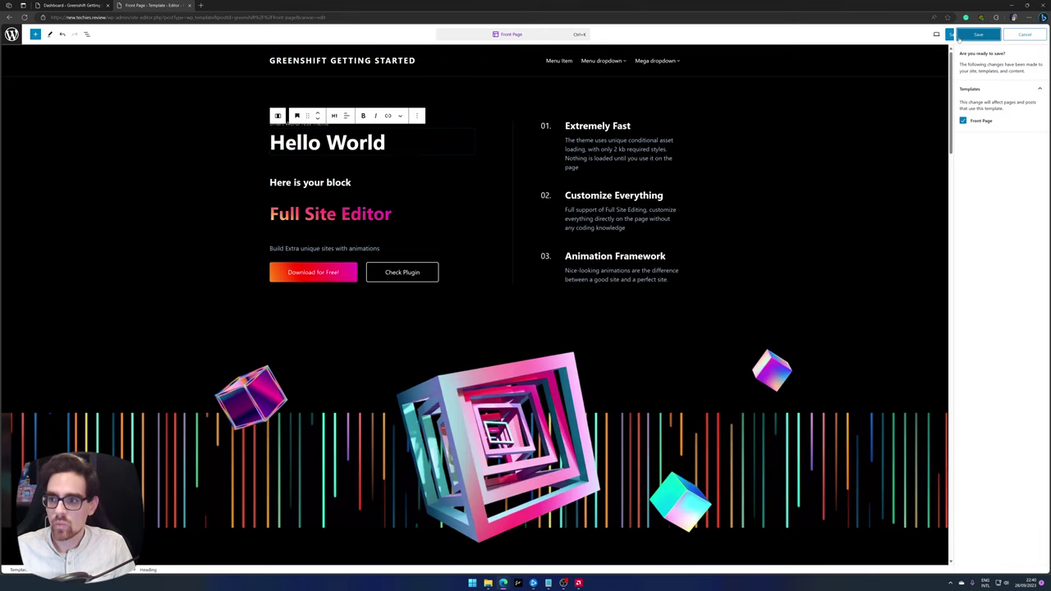
click(959, 36)
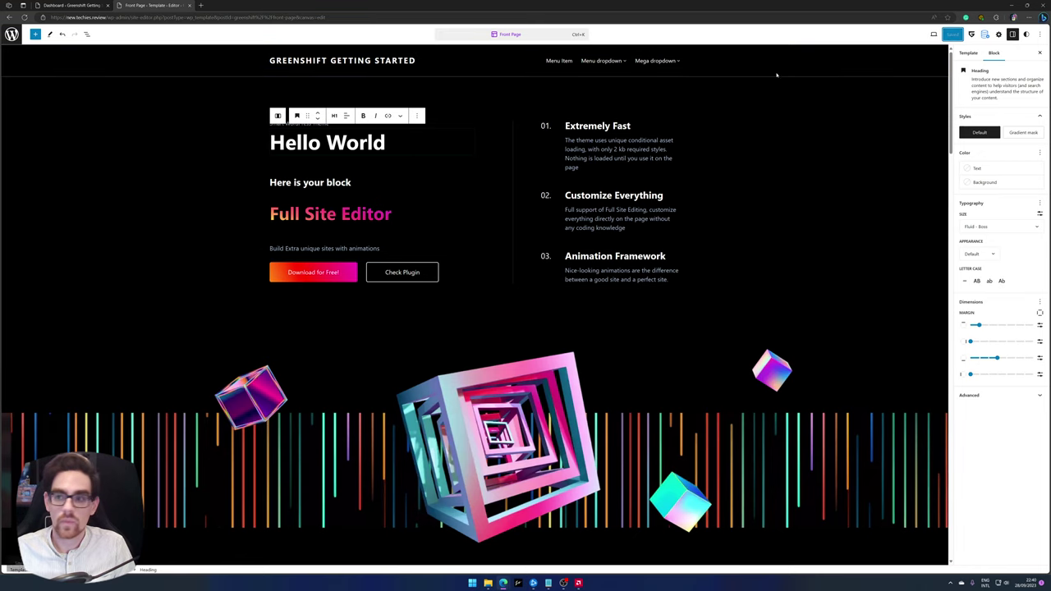
View the live site in a new tab to check the changes, then return to the editor.
click(933, 34)
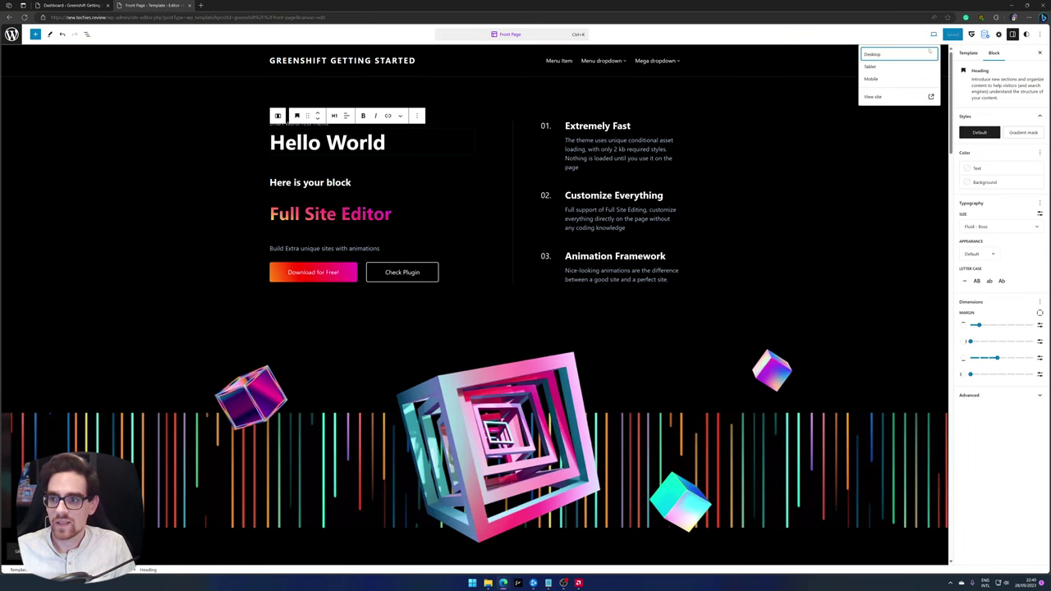
click(886, 98)
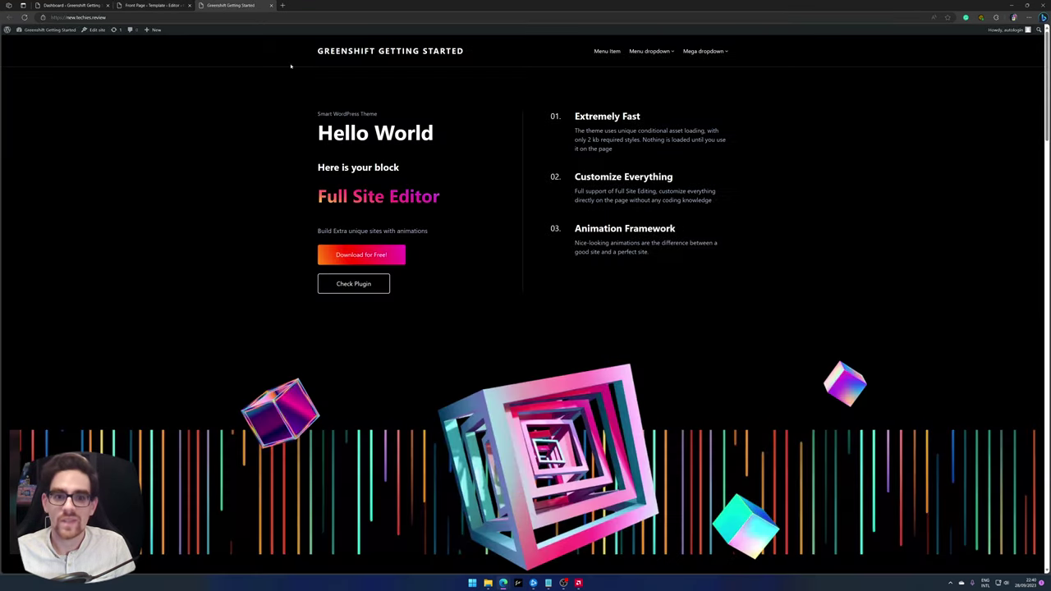
drag(318, 133, 433, 133)
drag(319, 168, 399, 168)
click(412, 180)
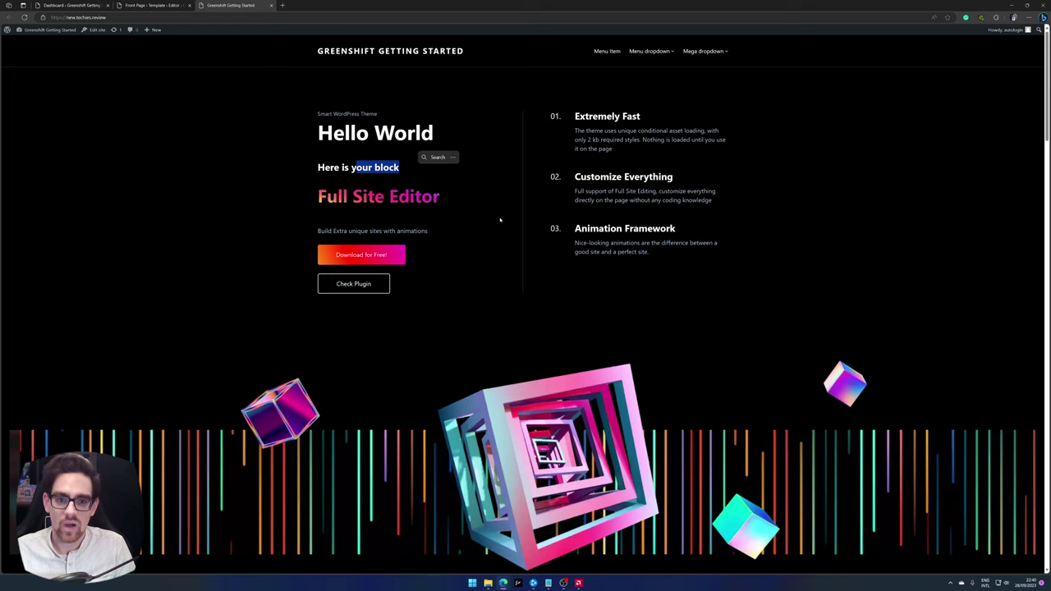
click(171, 4)
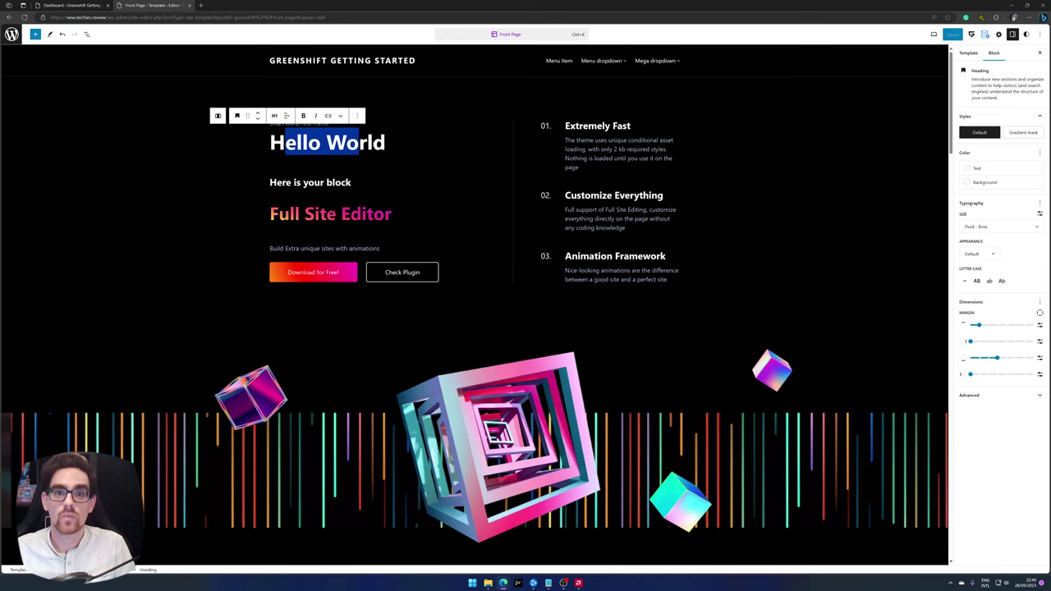
Select the 'Here is your block' heading and collapse its Typography settings.
click(303, 183)
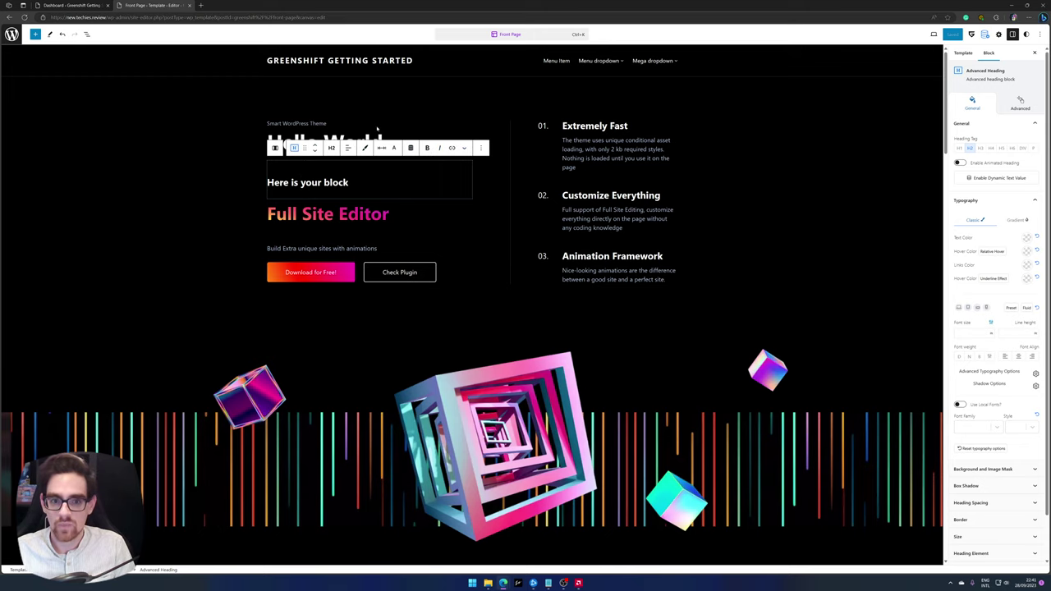
click(377, 132)
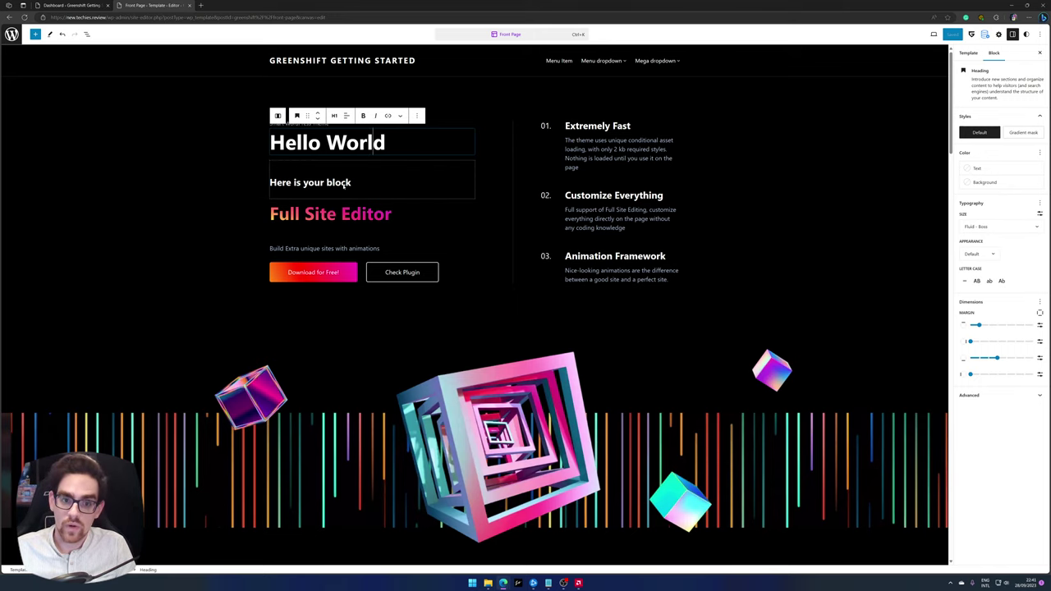
click(346, 182)
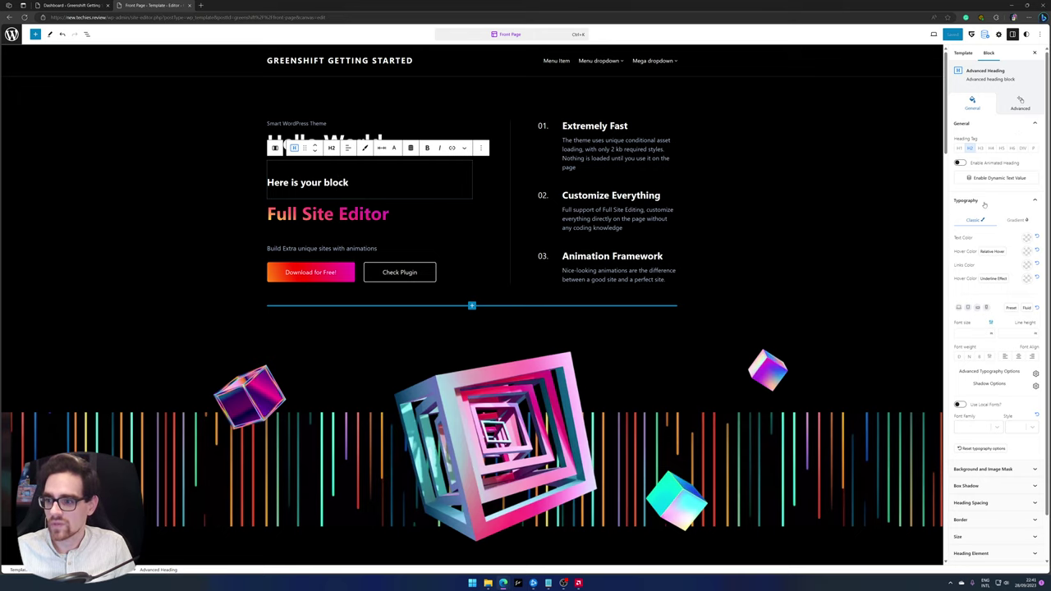
click(984, 202)
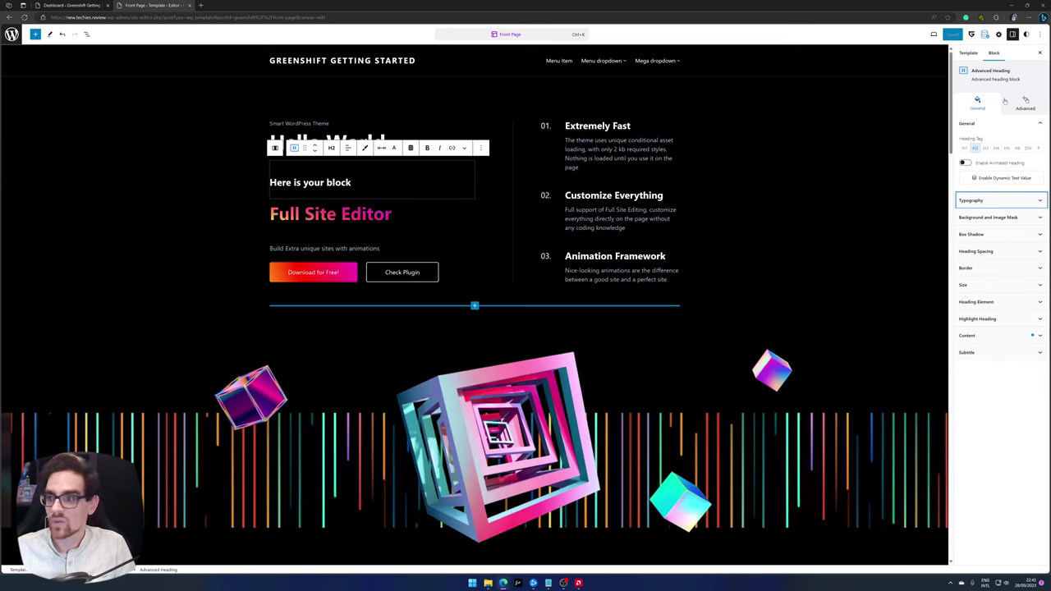
Collapse the heading's Animation panel under Advanced, then select the site Header block.
click(1025, 105)
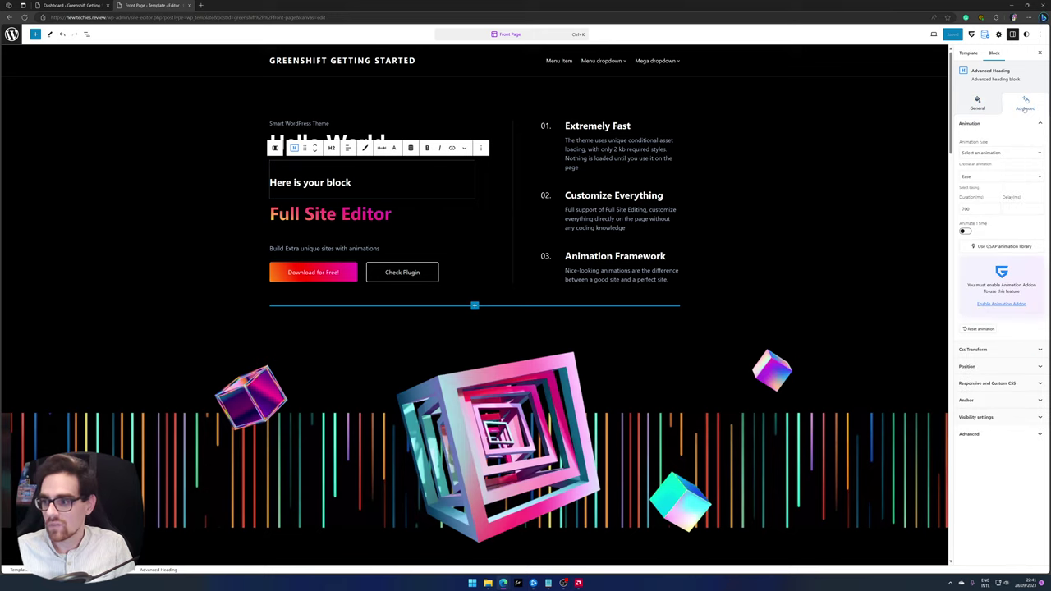
click(966, 125)
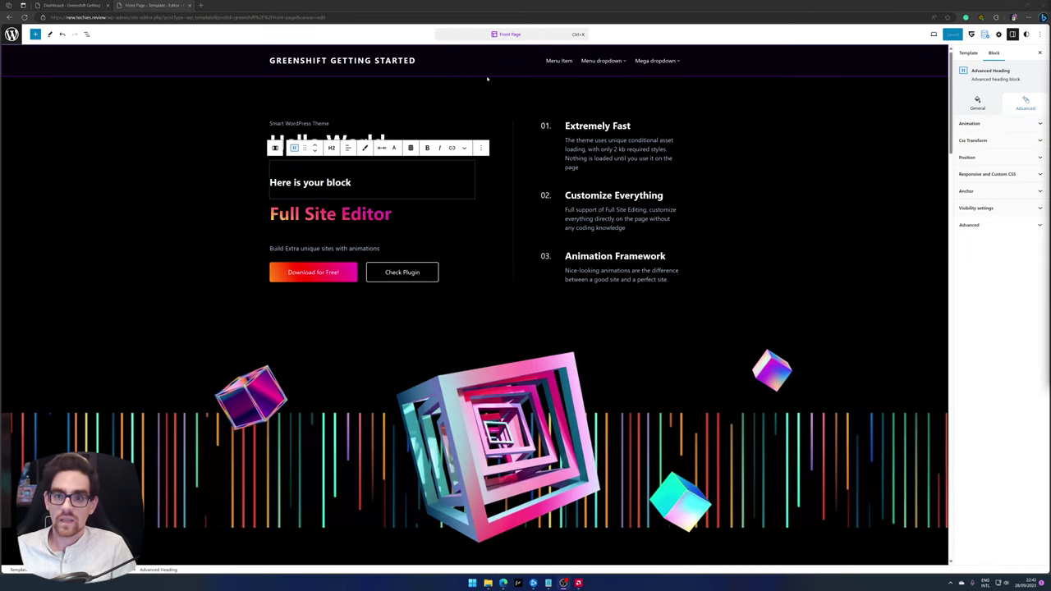
click(597, 68)
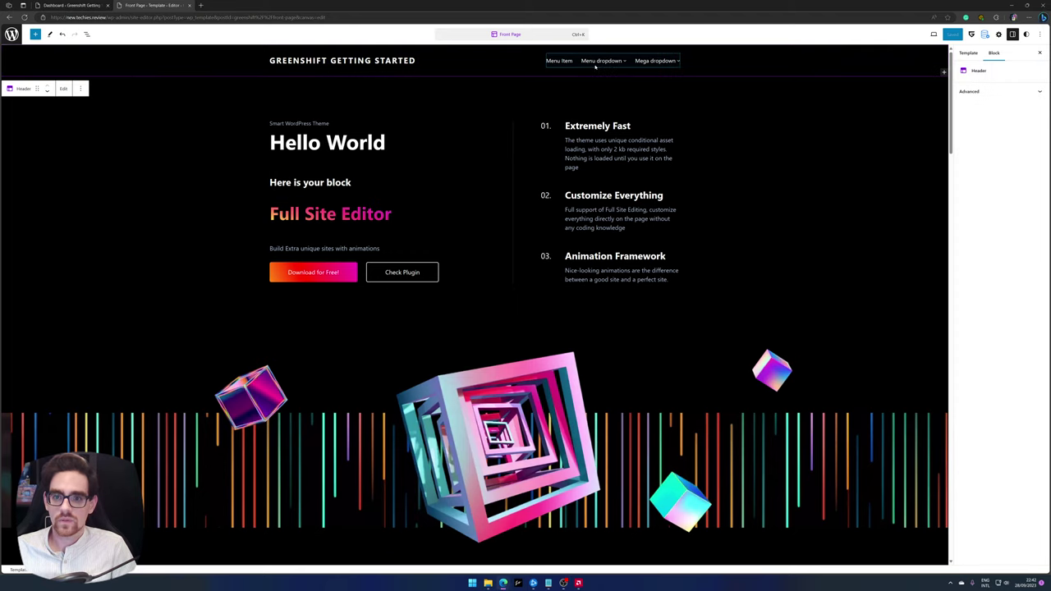
Add a link to a new draft 'About Us' page in the header navigation menu.
click(65, 89)
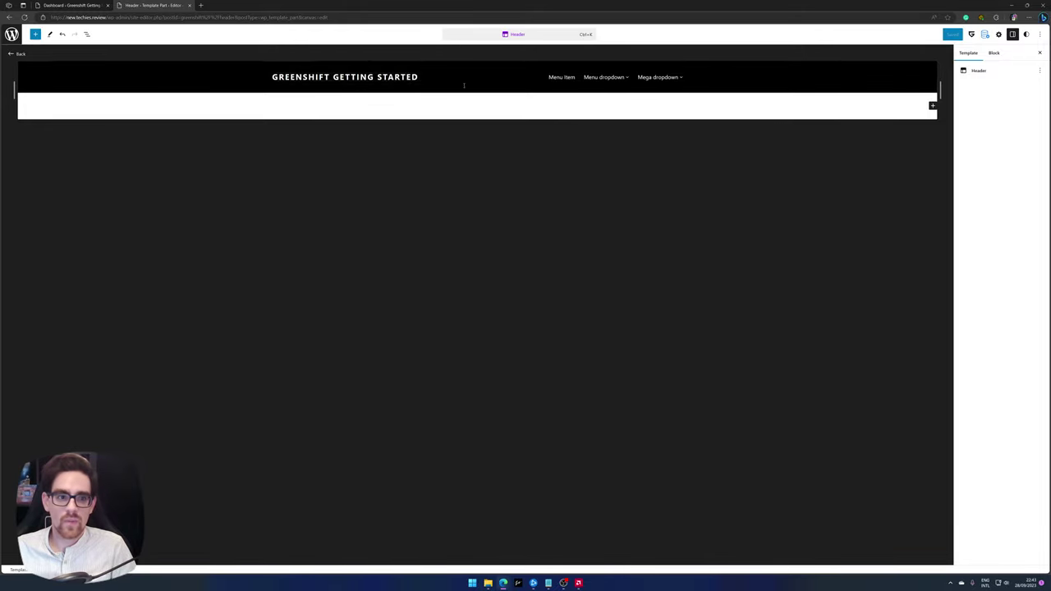
click(555, 76)
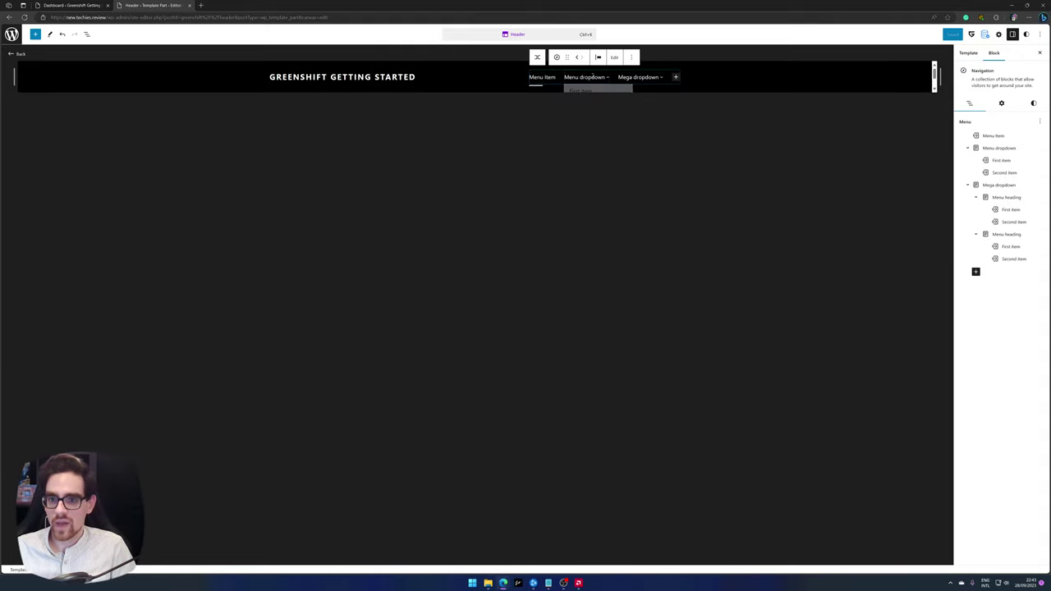
click(676, 78)
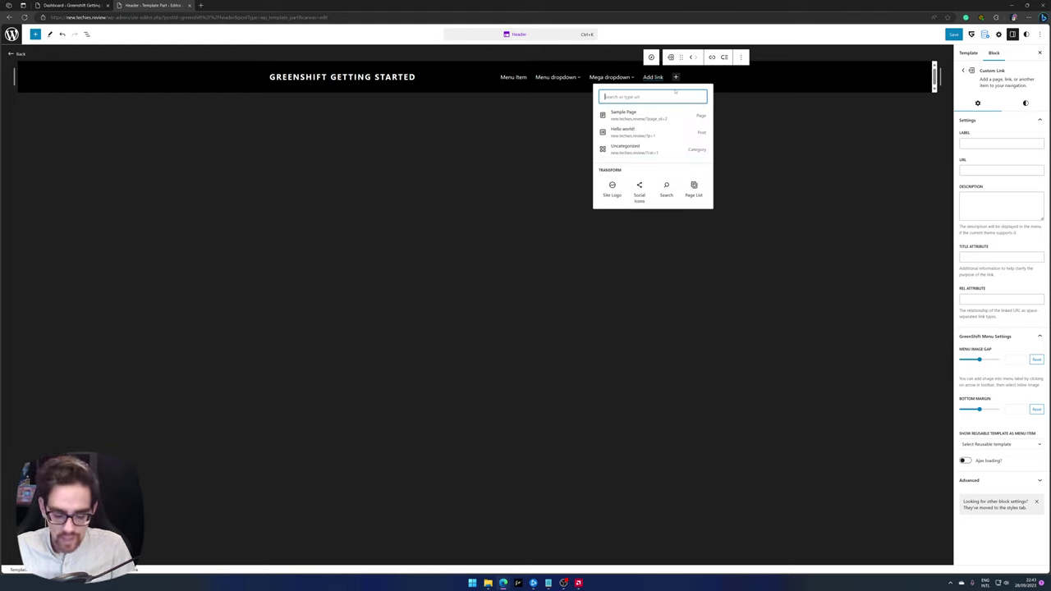
text(About U)
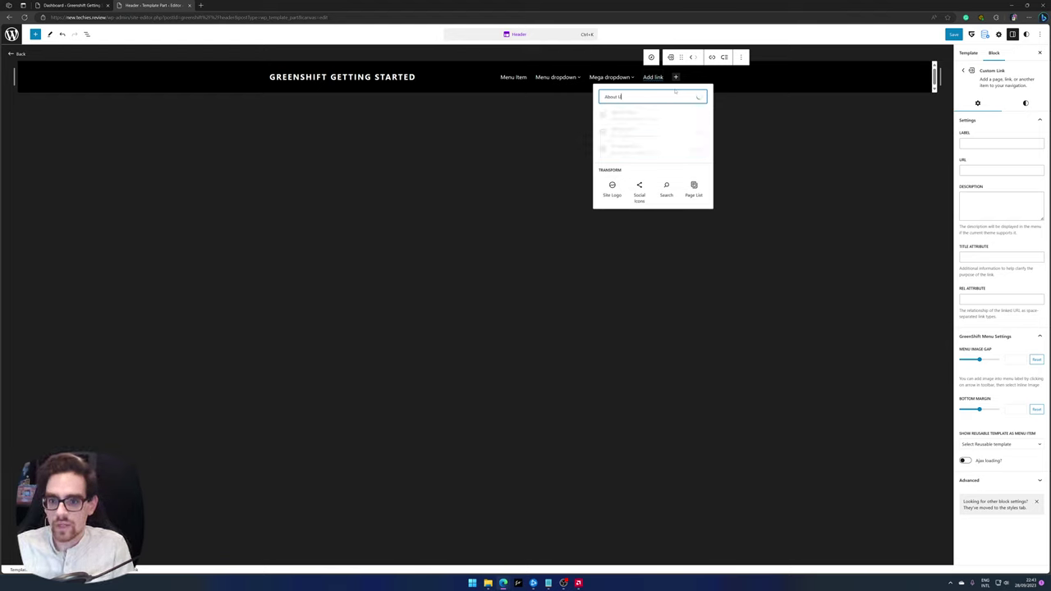
text(s)
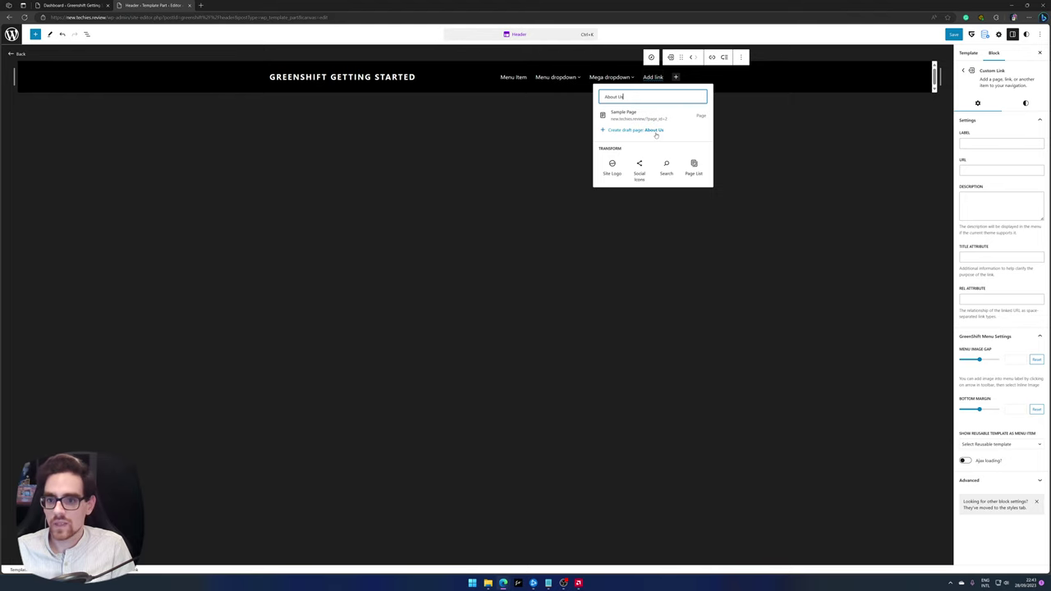
click(656, 131)
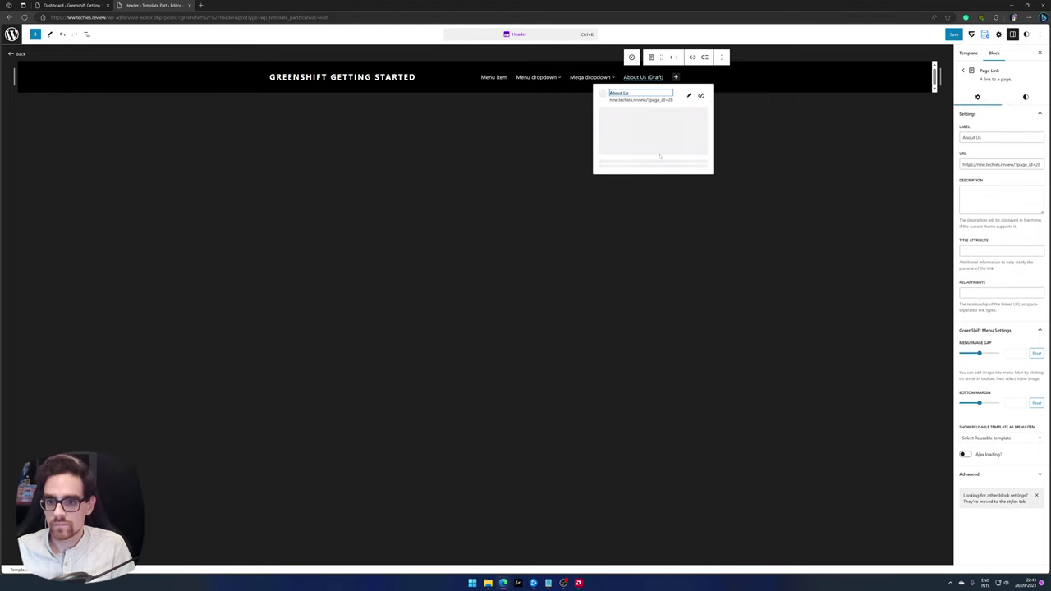
Remove the accidentally added Search block from the header and save the header.
click(675, 77)
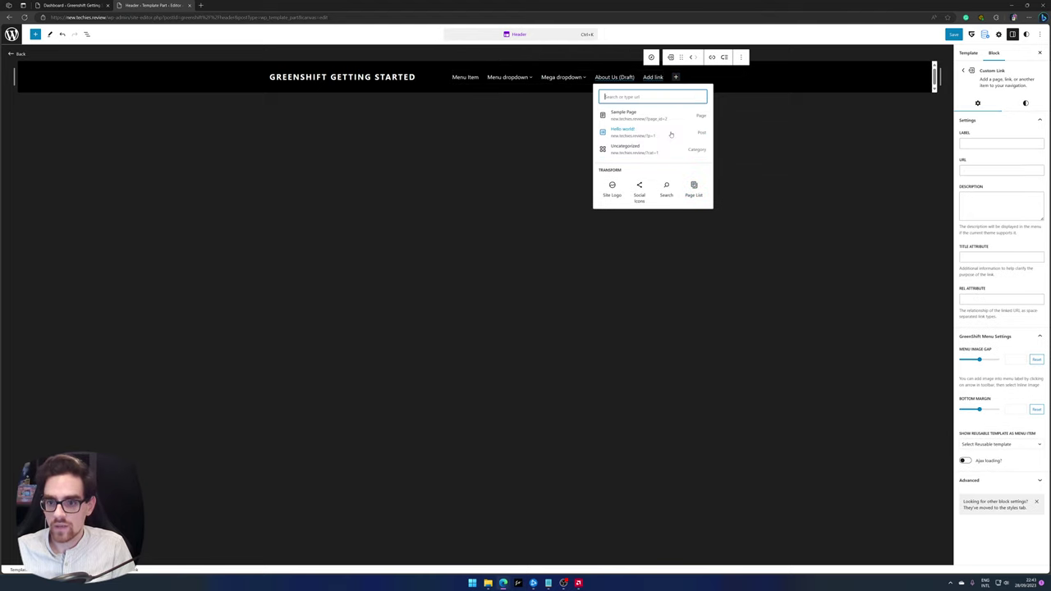
click(667, 188)
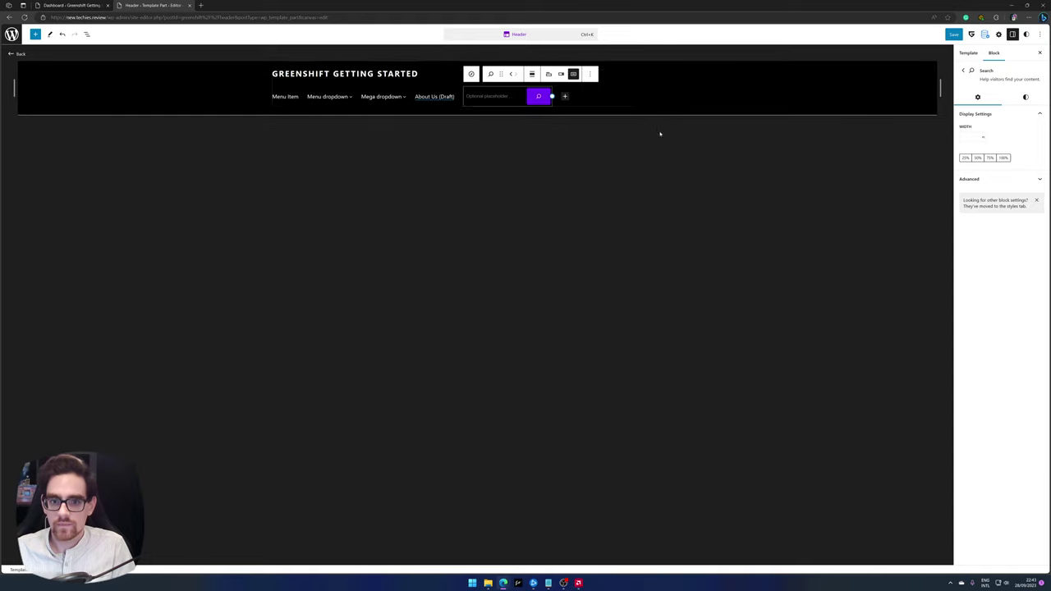
click(591, 75)
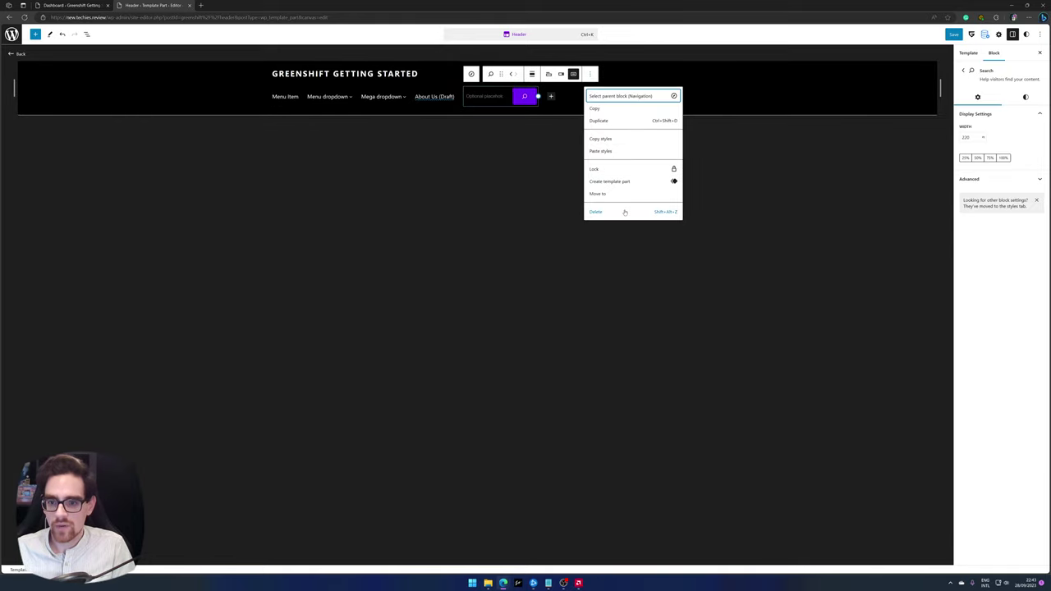
click(624, 212)
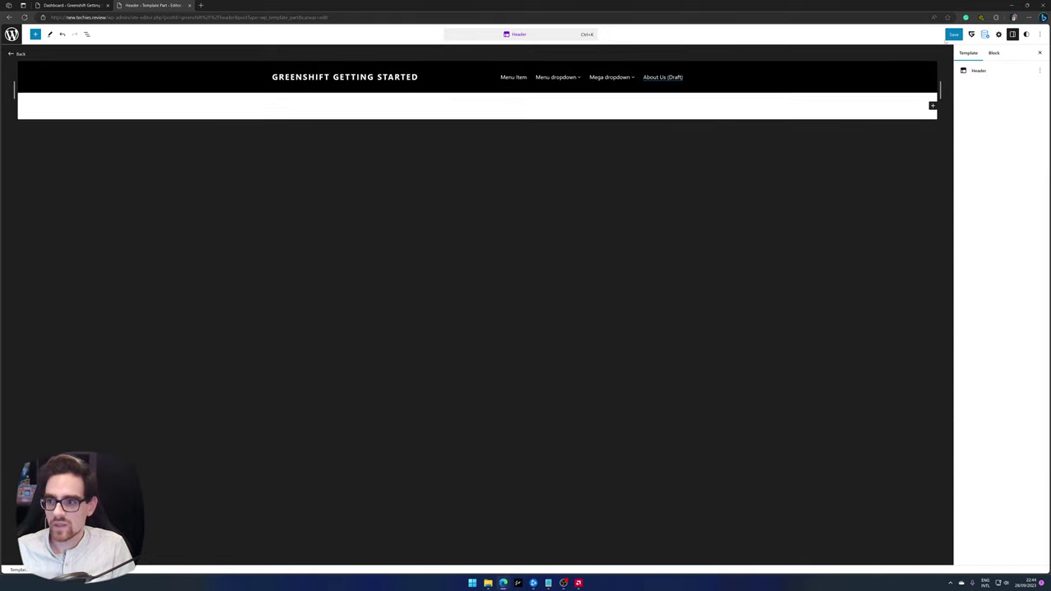
click(951, 36)
click(974, 34)
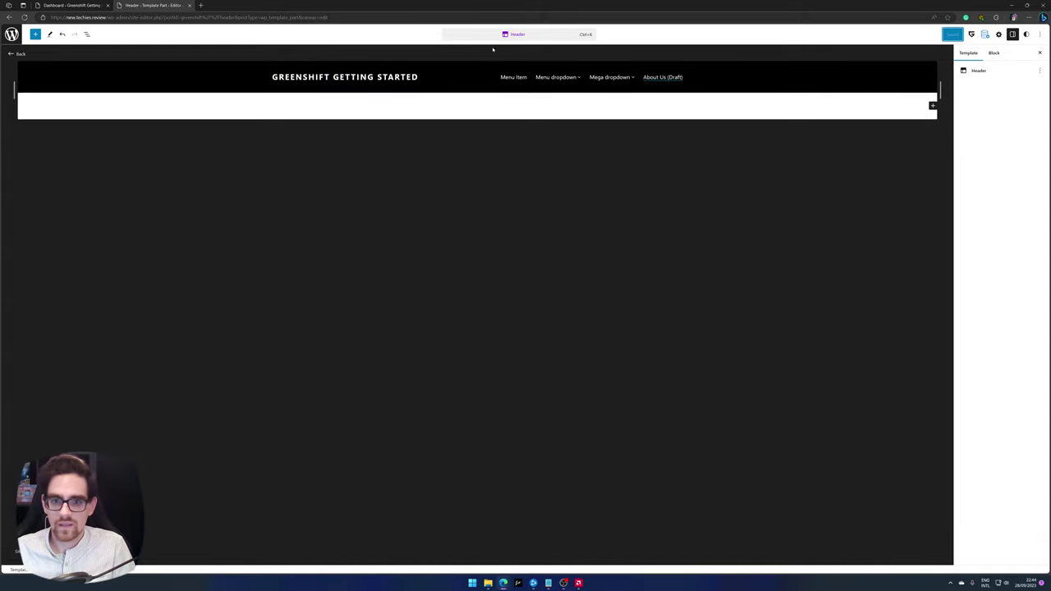
Return to the Front Page template, view the live site, then open the editor's navigation panel.
click(20, 53)
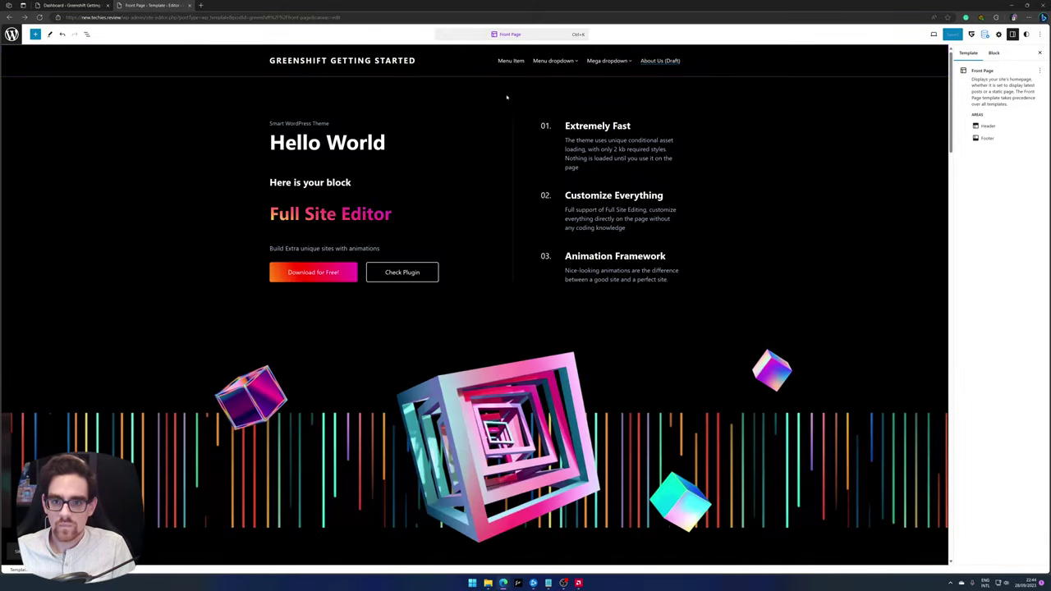
click(933, 34)
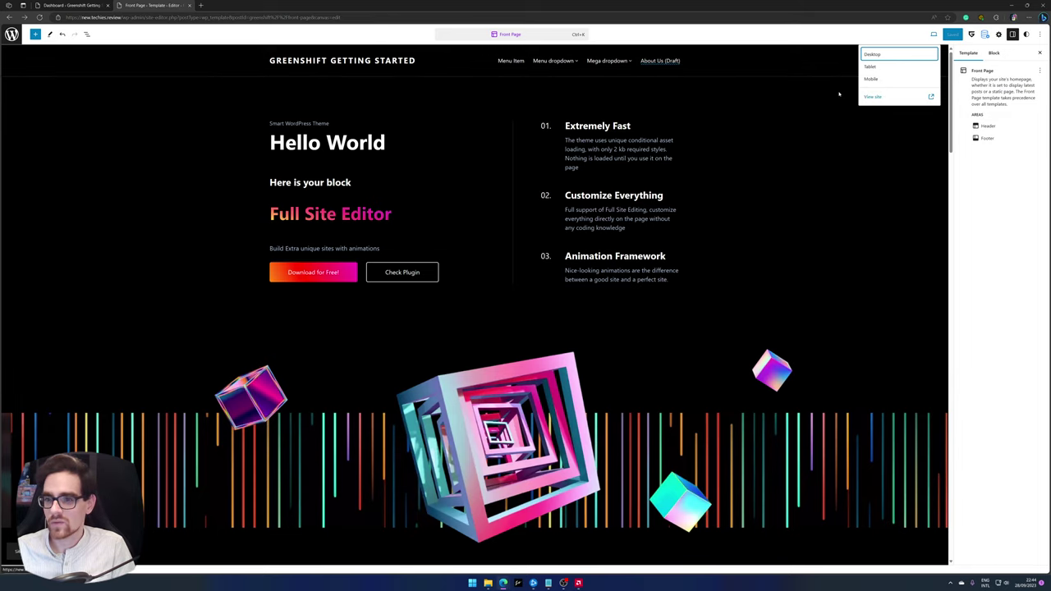
click(883, 96)
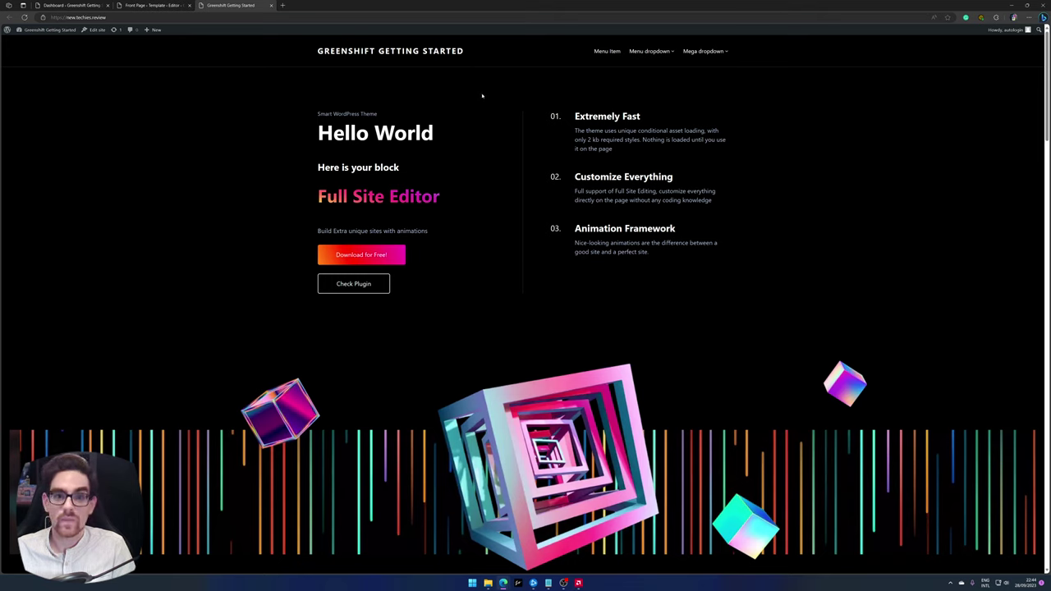
click(164, 6)
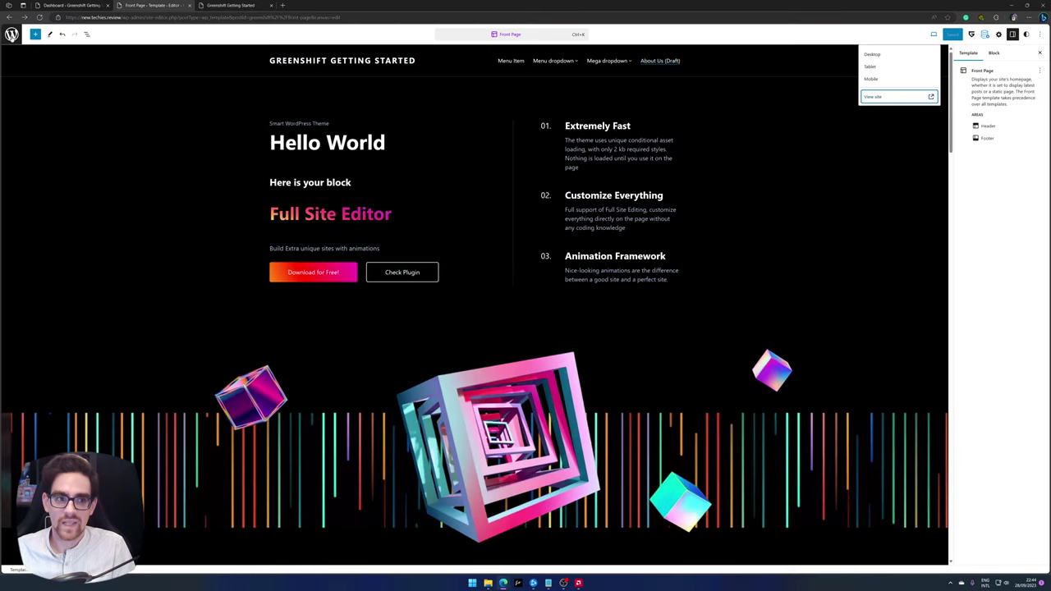
click(11, 35)
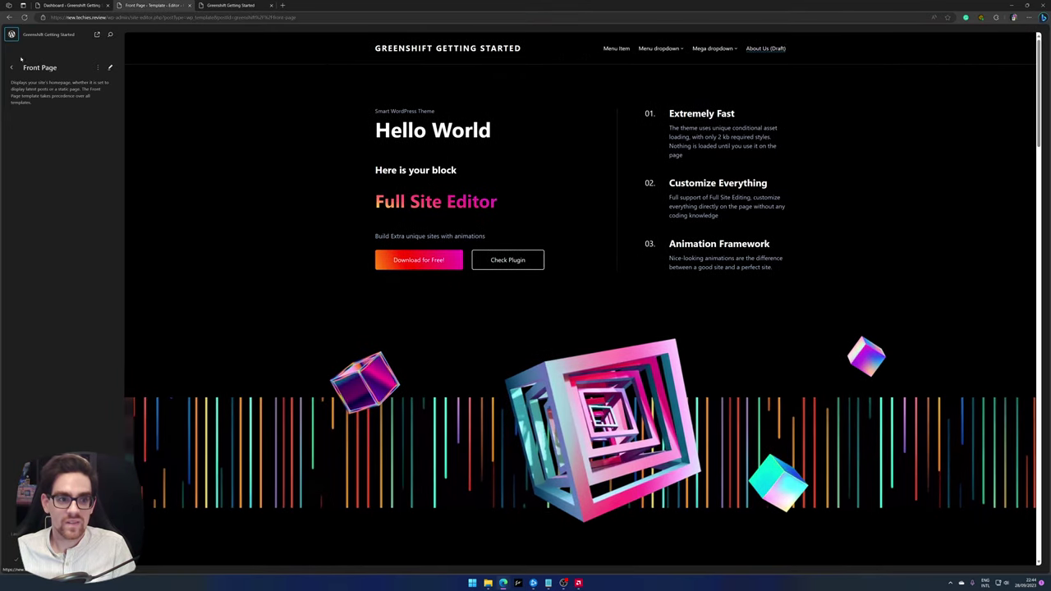
Go to Design > Pages and open the About Us draft in the block editor.
click(13, 69)
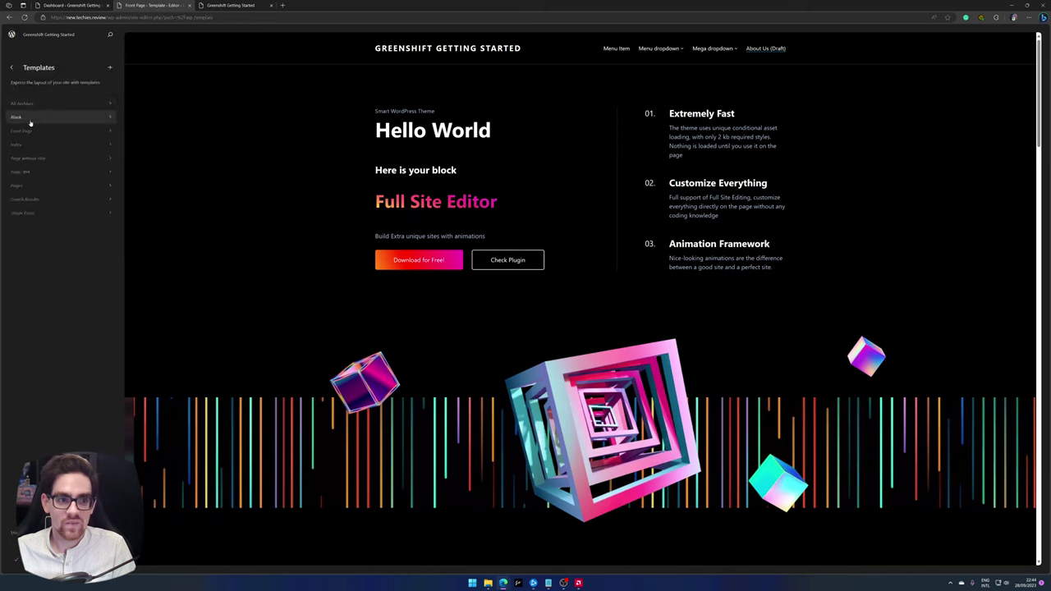
click(11, 67)
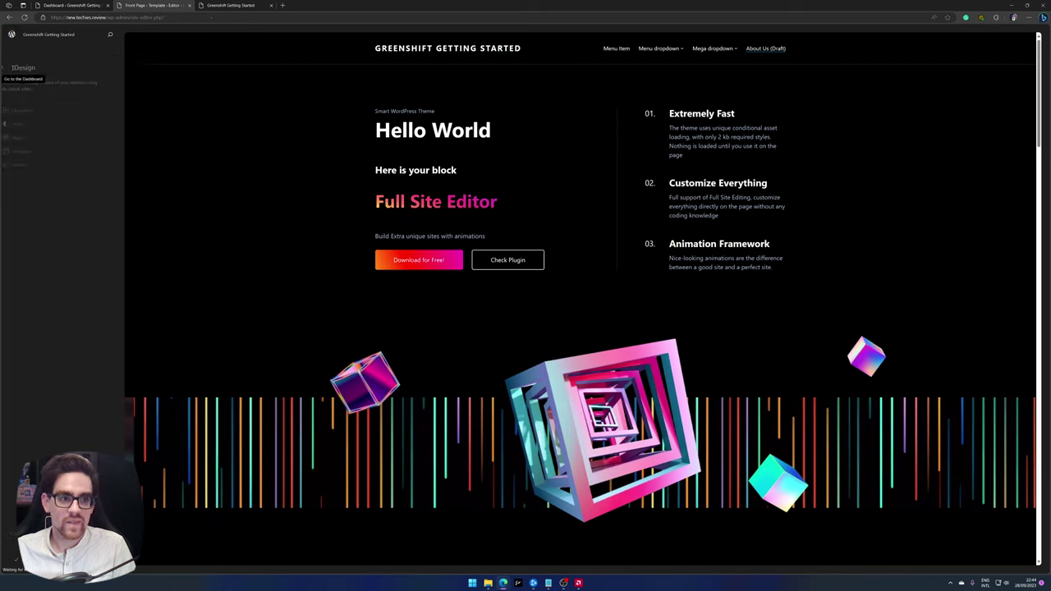
click(31, 137)
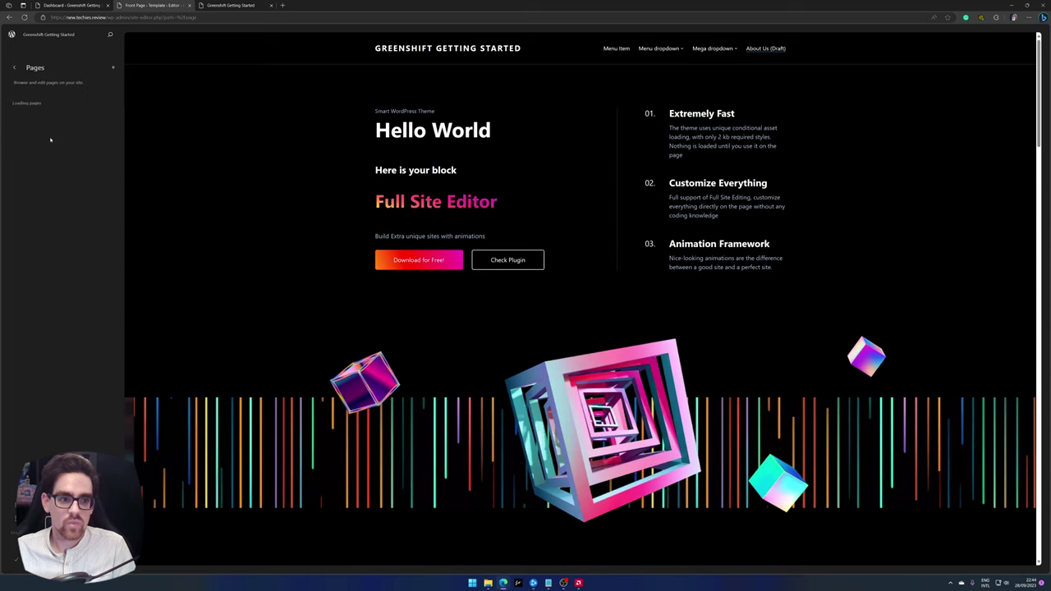
click(48, 119)
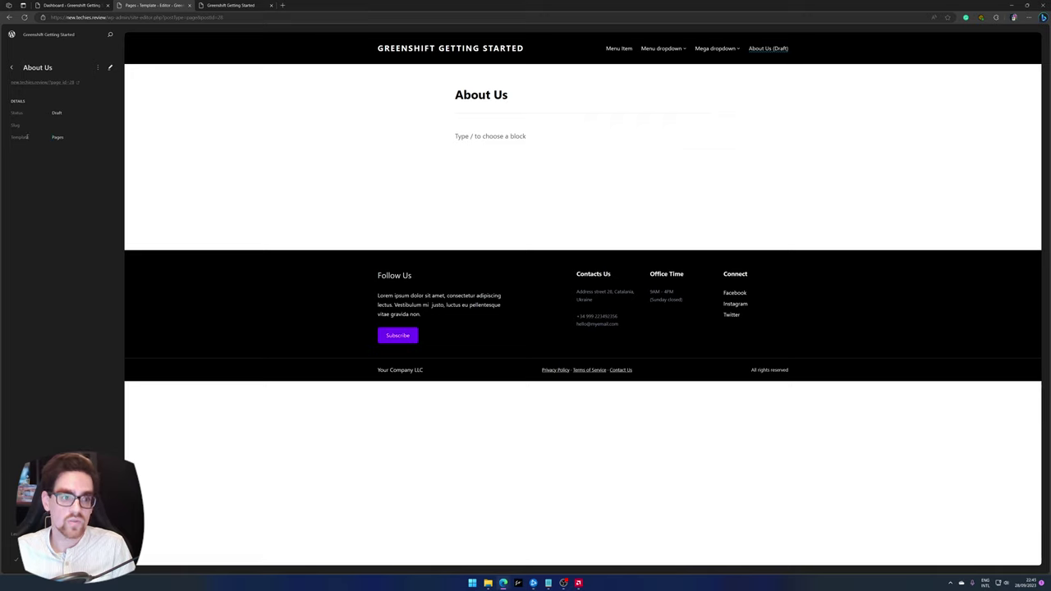
click(58, 137)
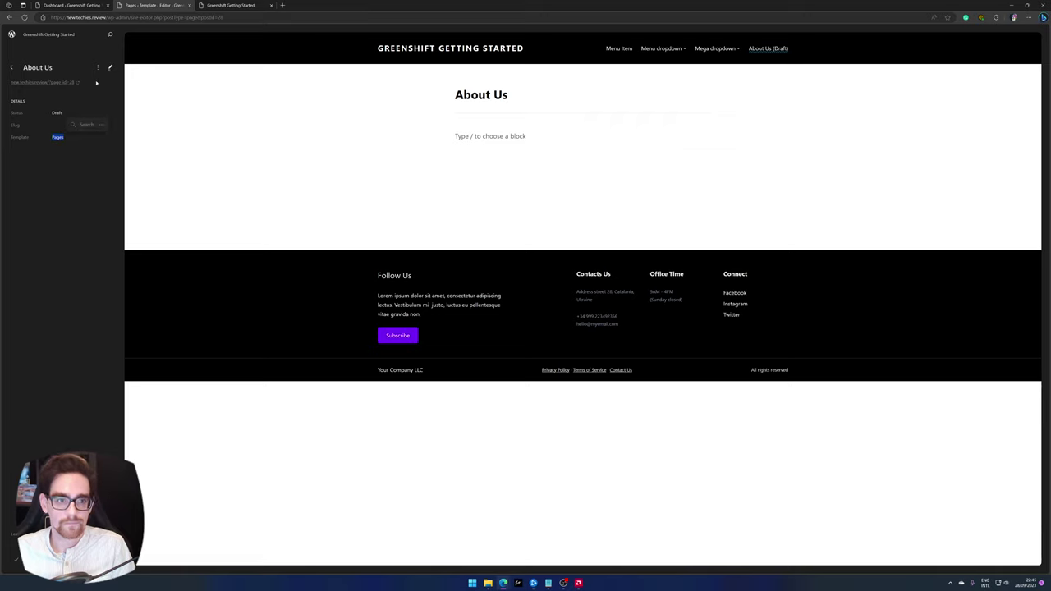
click(356, 181)
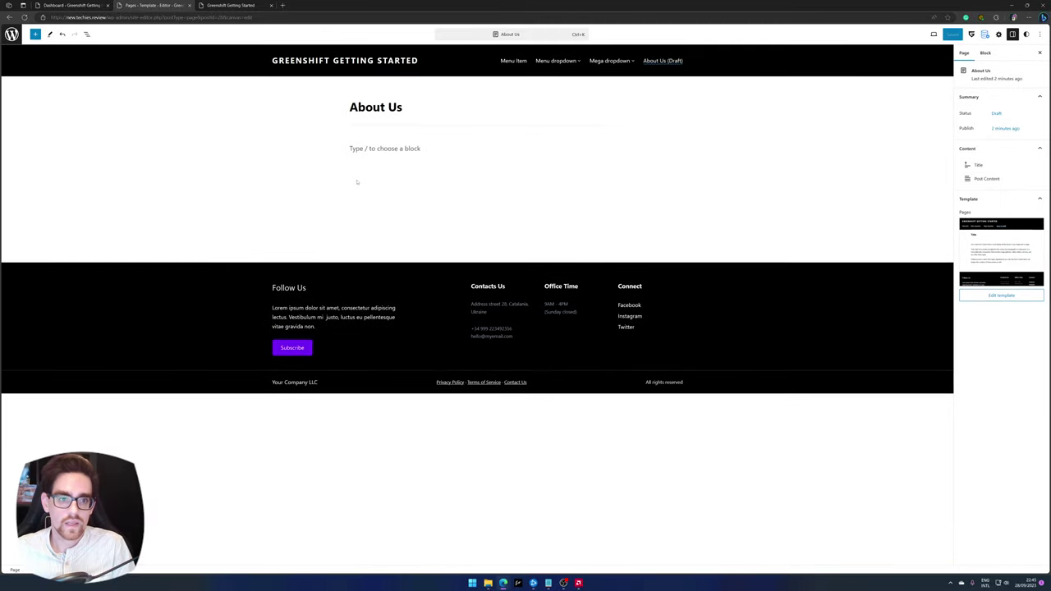
click(415, 148)
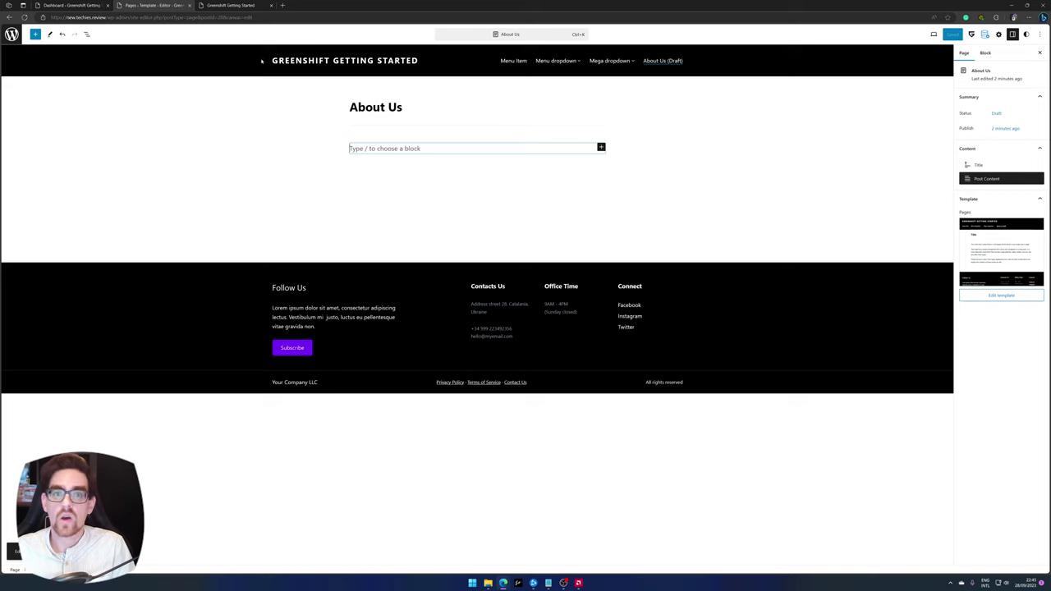
click(35, 34)
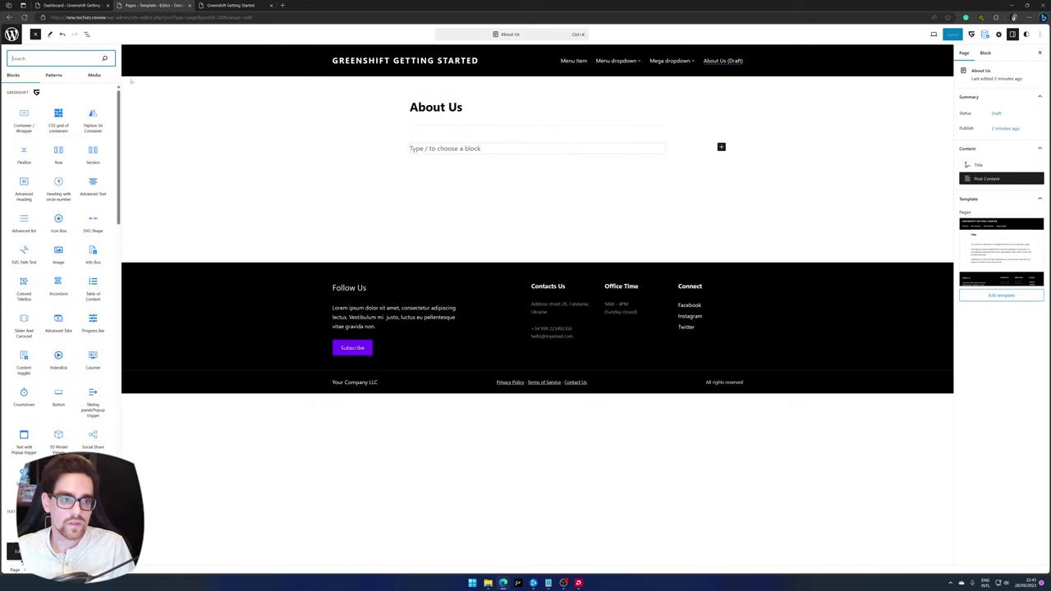
Add a Container / Wrapper block with an Advanced Heading inside it to the About Us page.
mouse_move(33, 115)
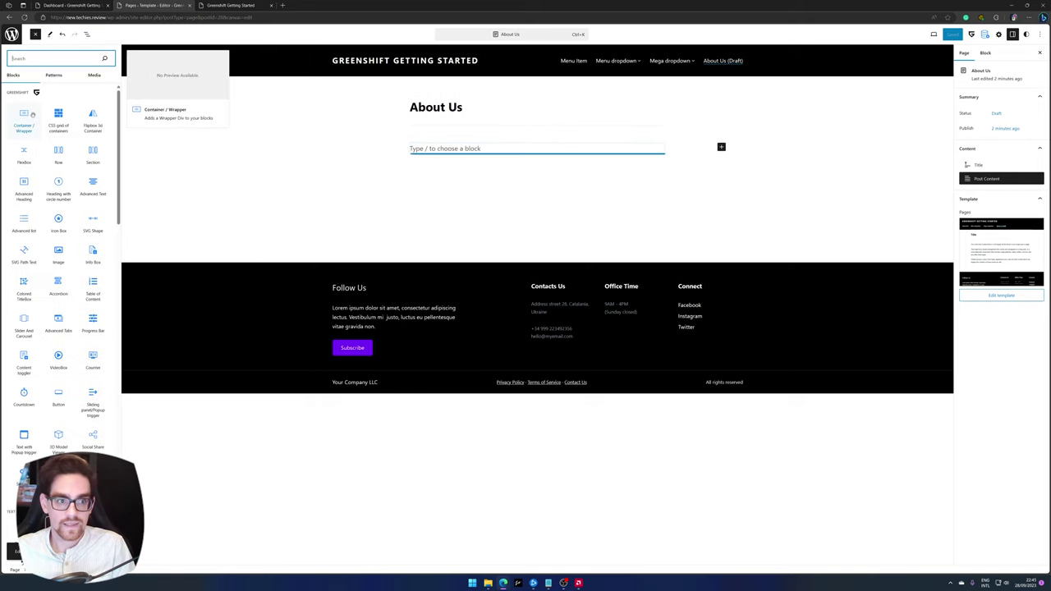
drag(33, 115, 454, 148)
drag(188, 116, 523, 197)
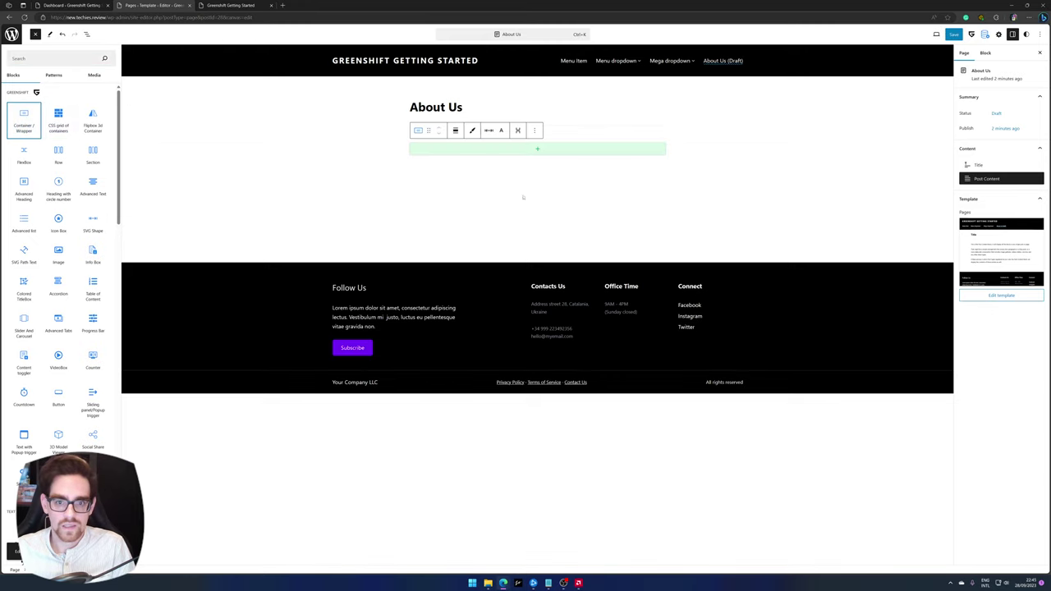
click(476, 148)
click(441, 237)
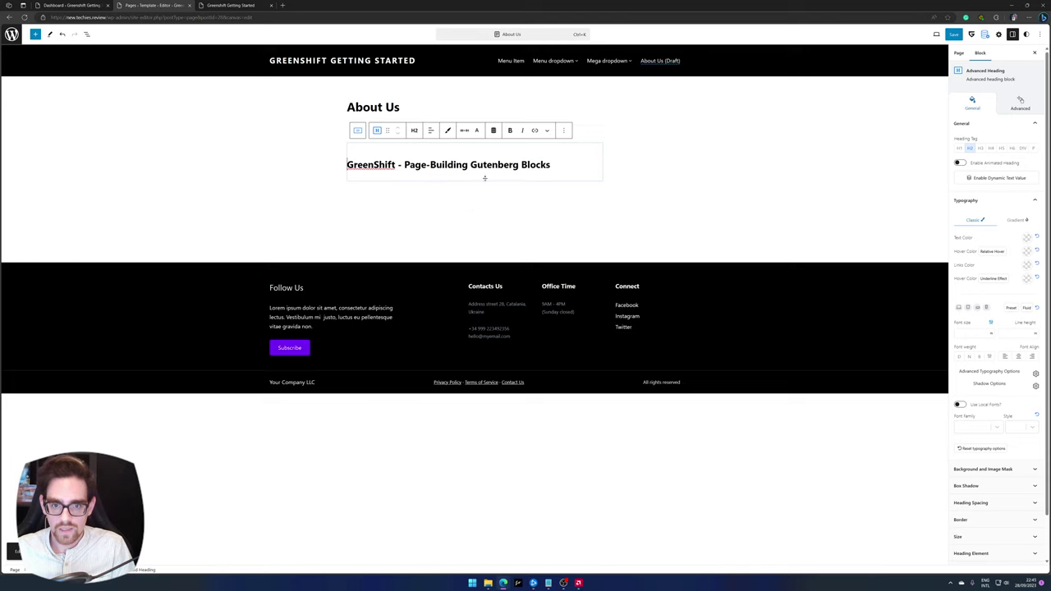
Insert an Image block below the heading and upload the minimalism photo from Downloads.
click(561, 131)
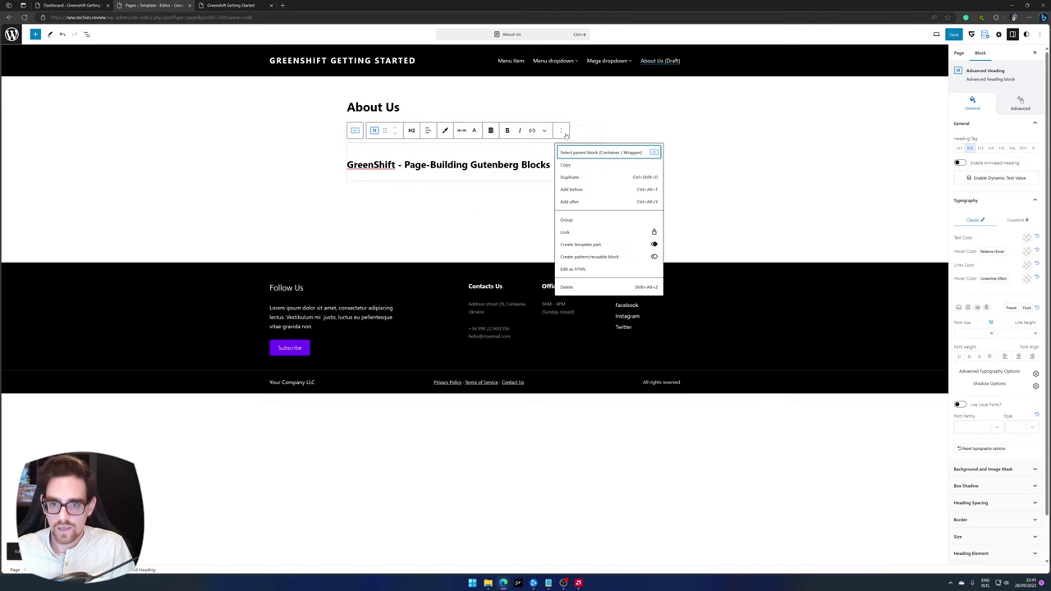
click(595, 202)
text(/im)
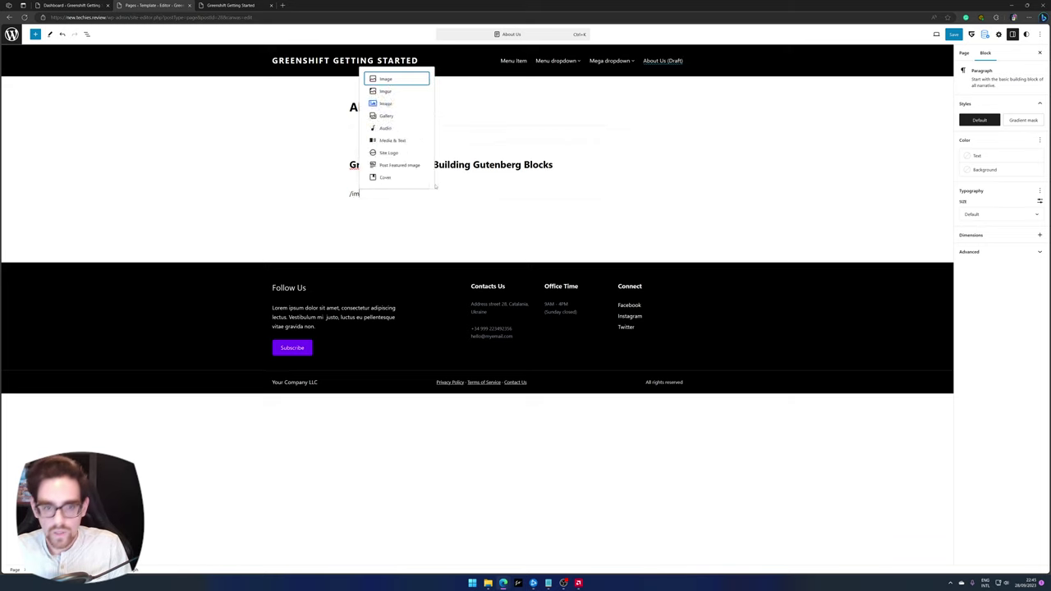
text(age)
key(Return)
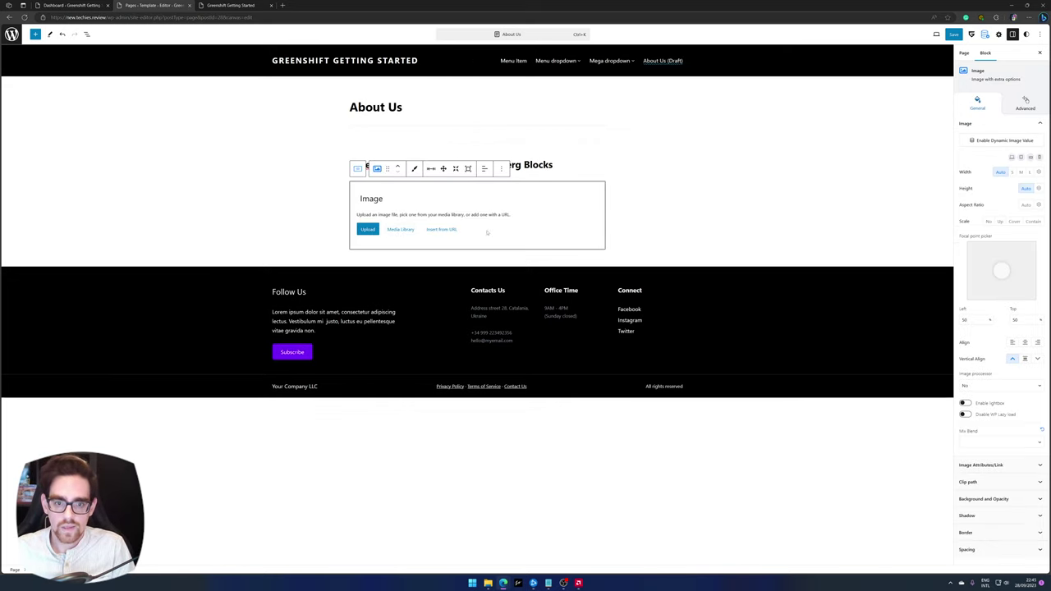
click(366, 230)
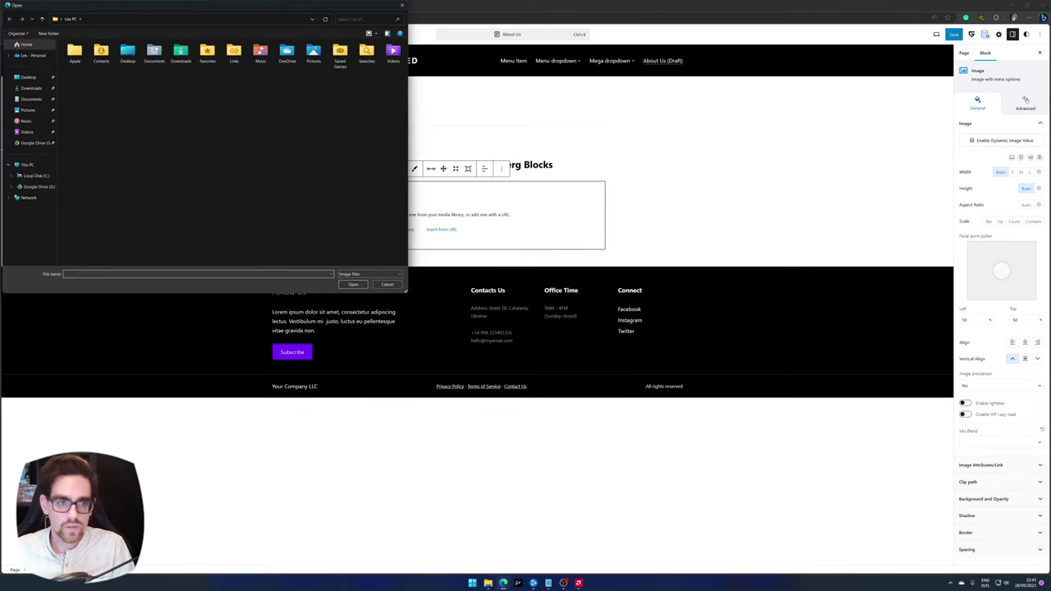
click(31, 88)
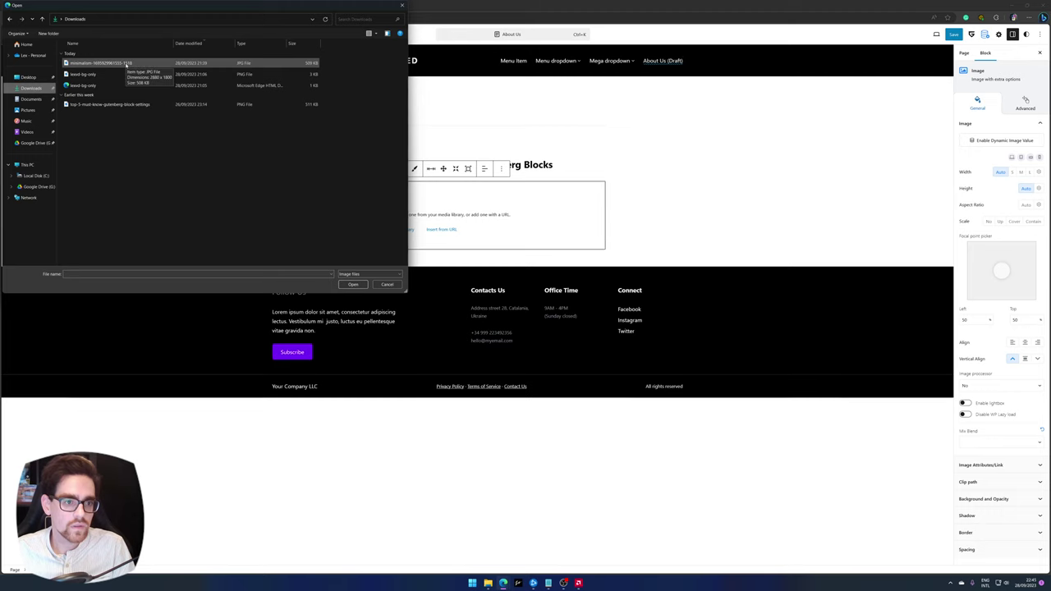
double_click(125, 64)
click(734, 178)
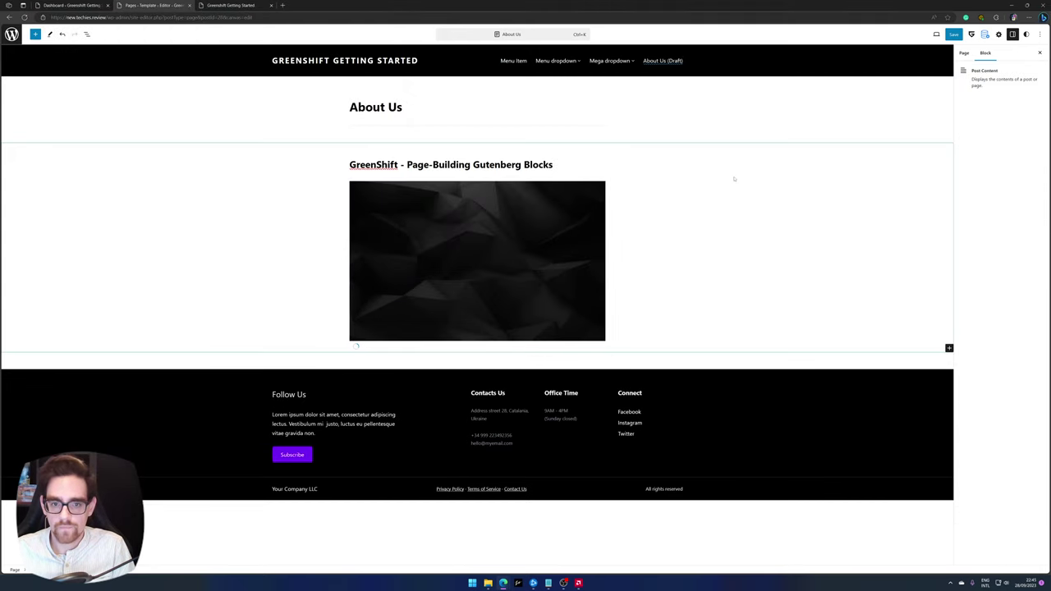
click(530, 166)
Change the container's heading text to 'I'm Lex'.
triple_click(530, 165)
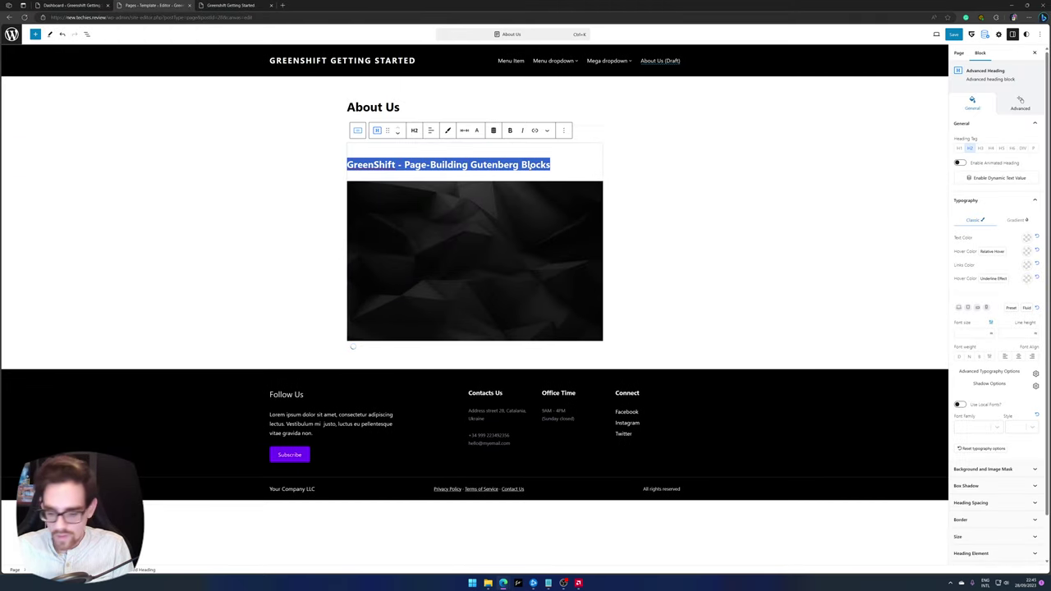
key(BackSpace)
text(I)
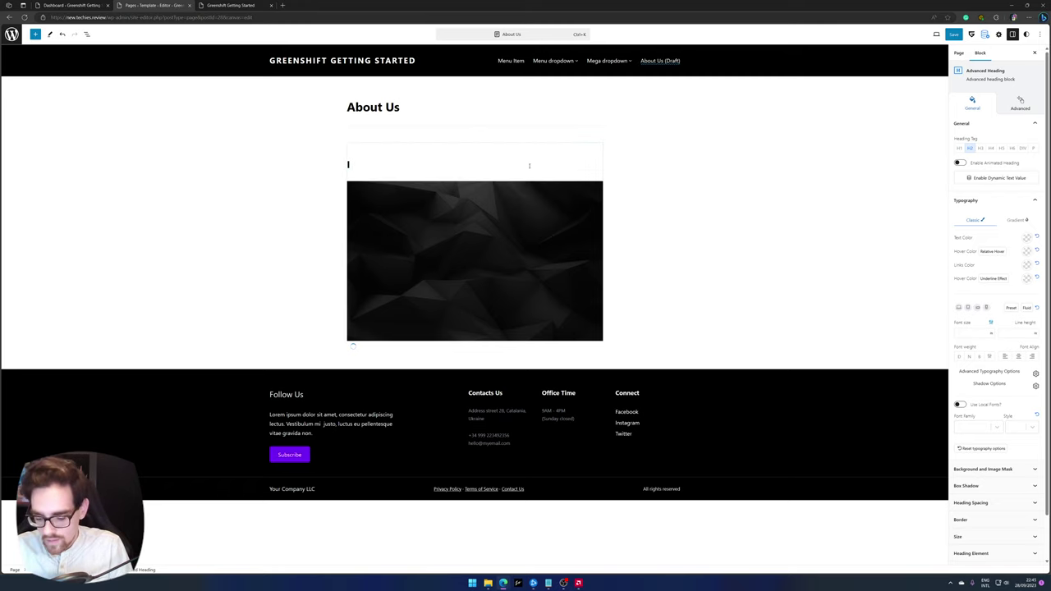
text('m Lex)
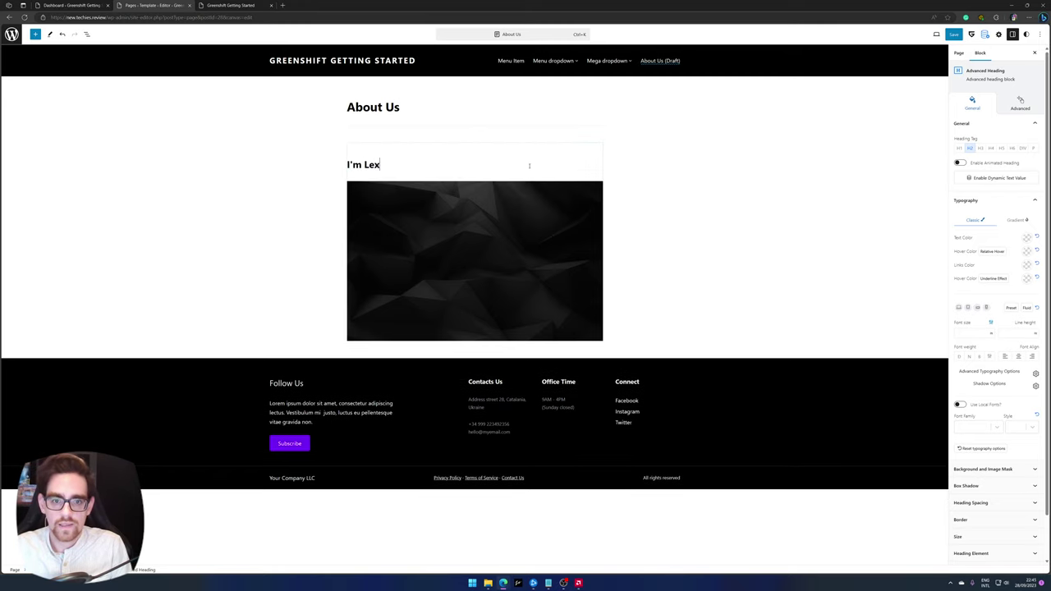
Switch the parent Container / Wrapper to a two-column CSS Grid layout.
click(608, 165)
click(581, 149)
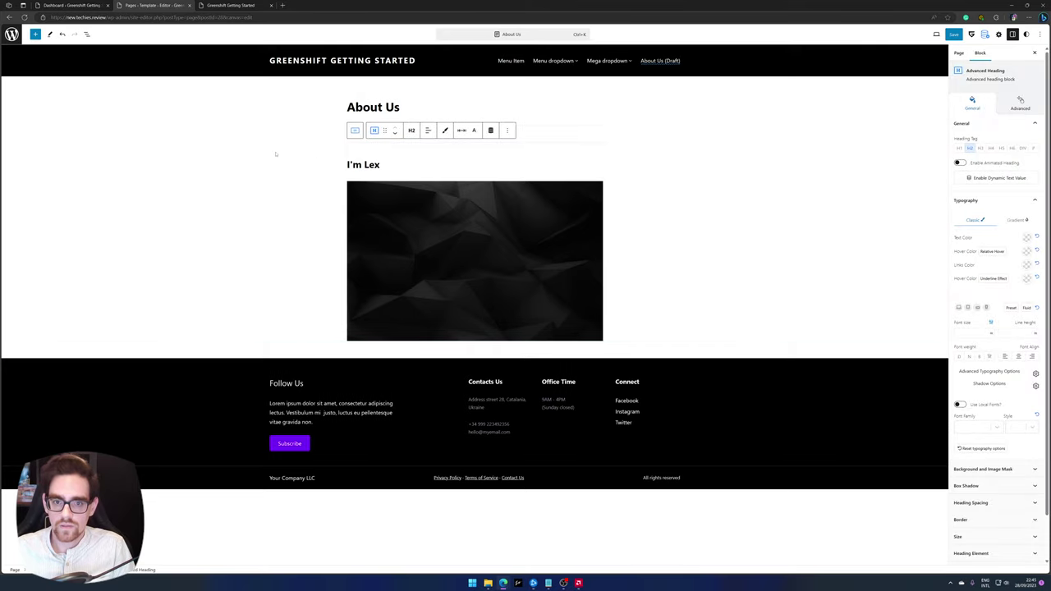
click(598, 142)
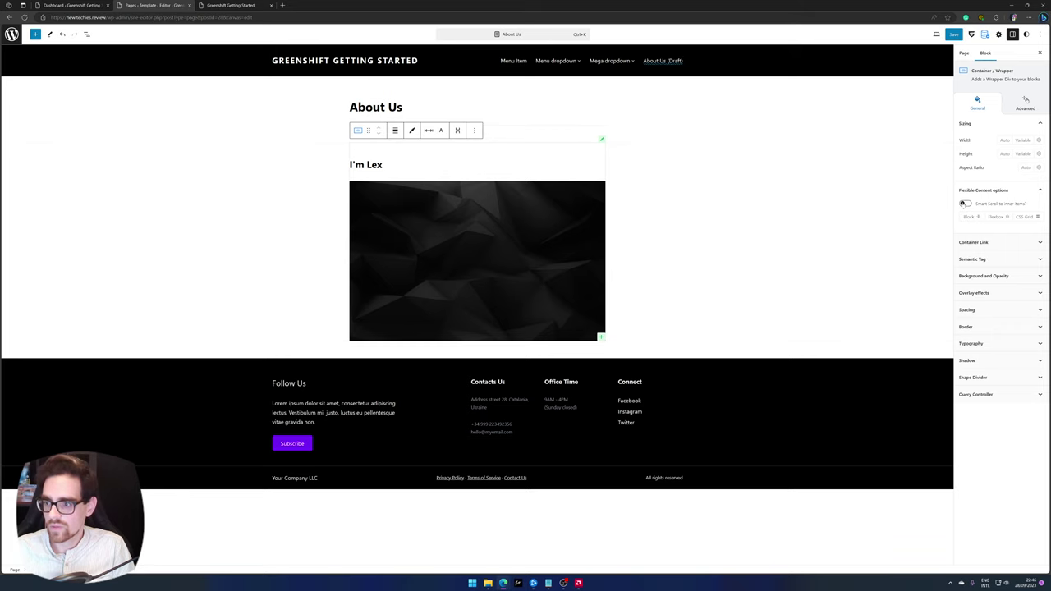
click(964, 204)
click(1025, 217)
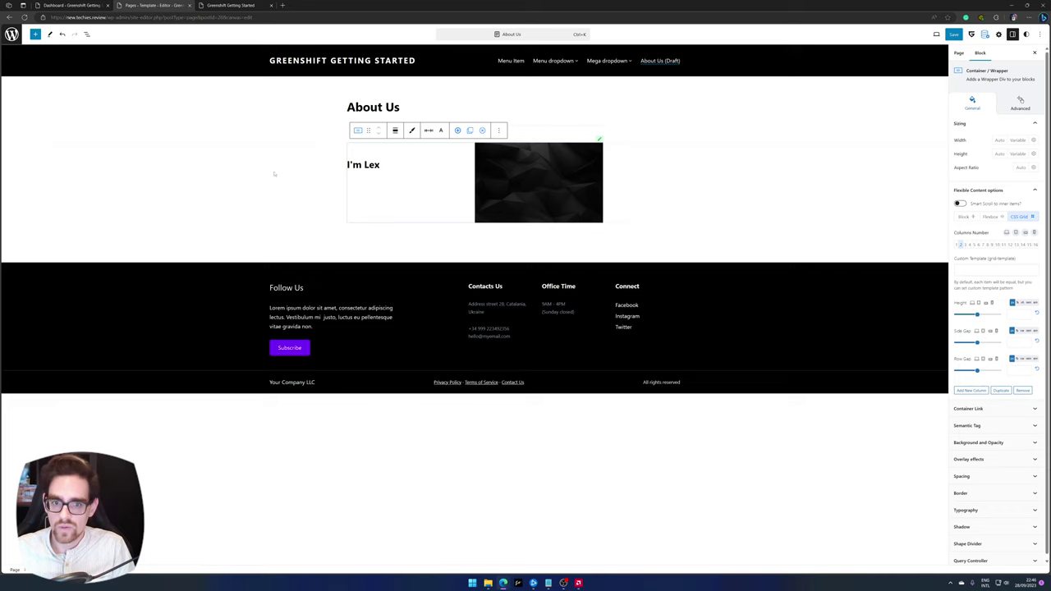
Insert a Container block above the I'm Lex heading and move the heading into it beside the image.
click(382, 166)
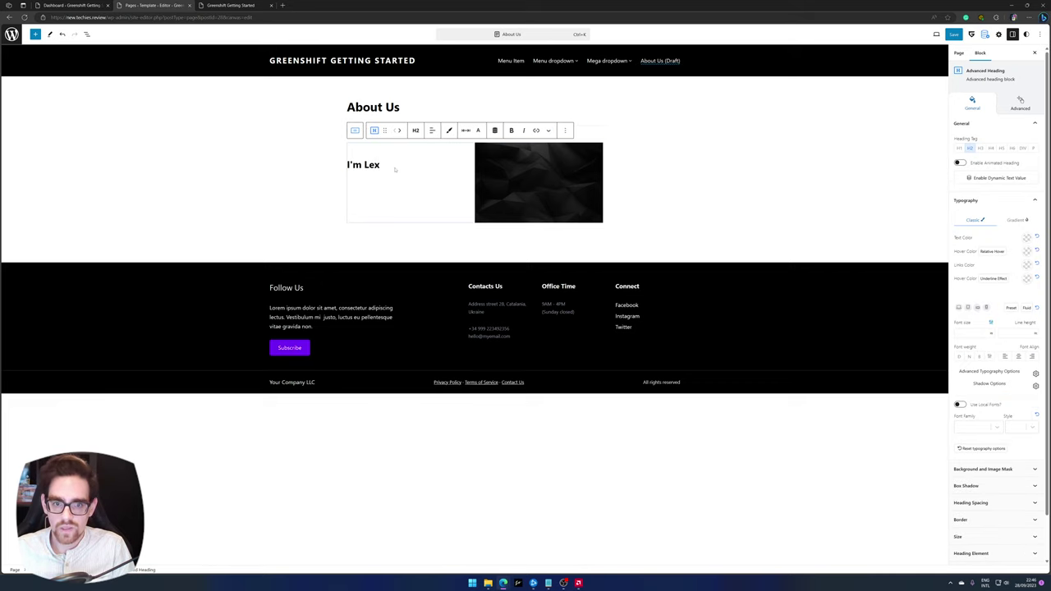
click(566, 130)
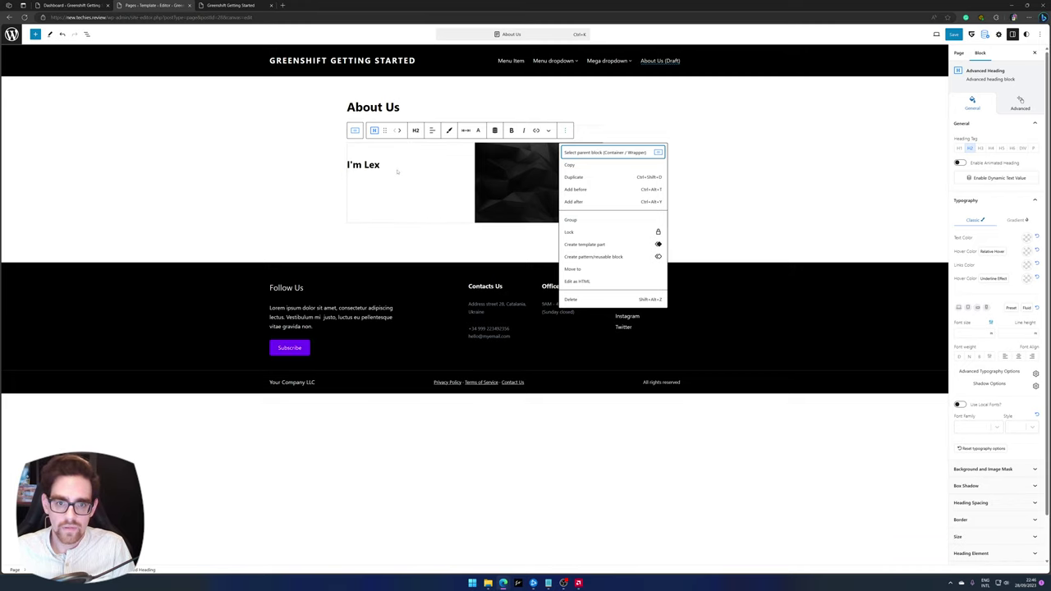
click(591, 189)
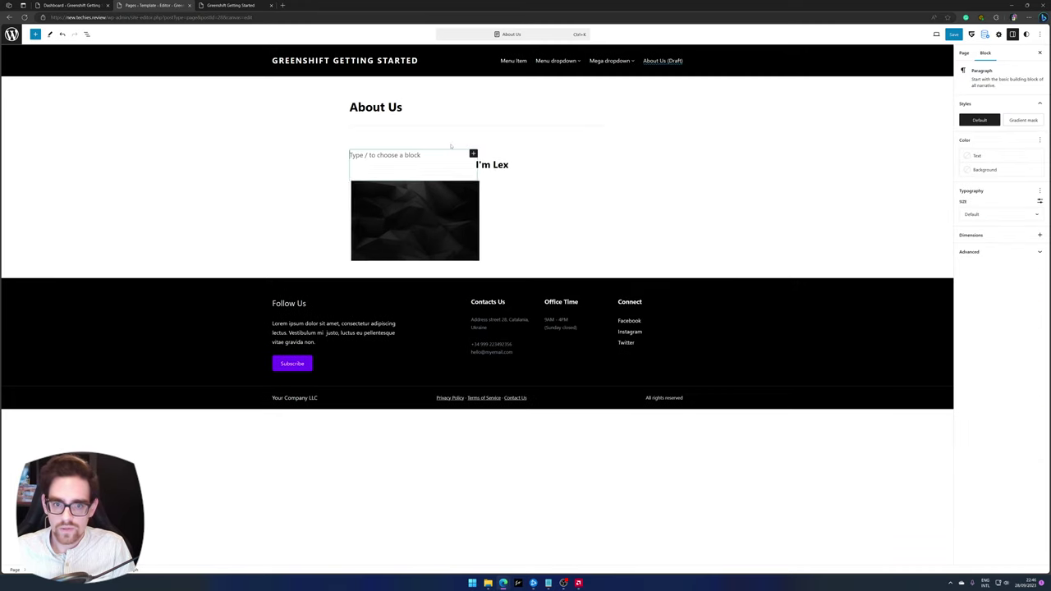
text(/con)
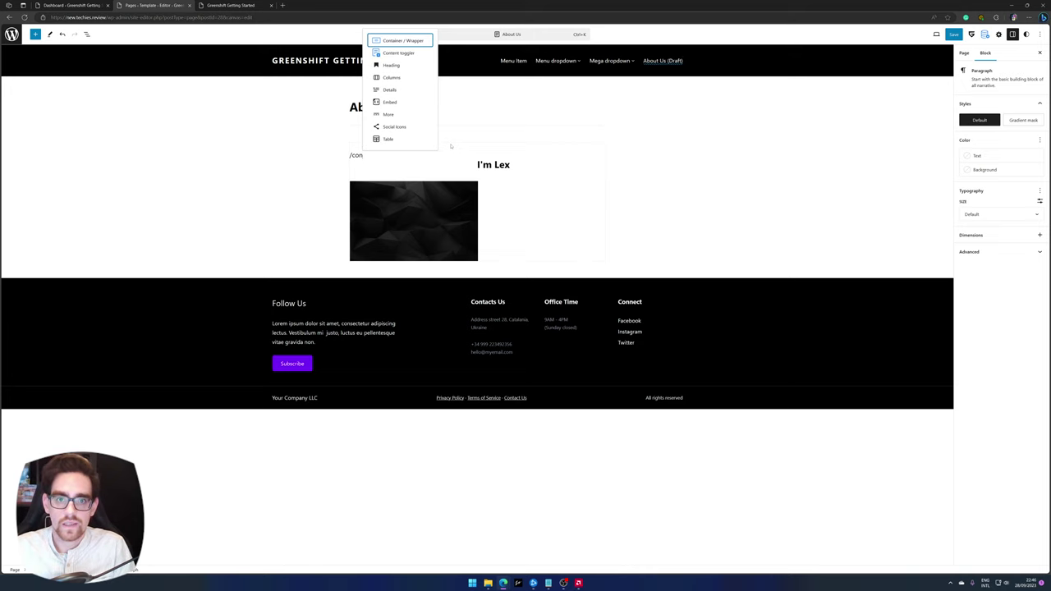
key(Return)
click(505, 169)
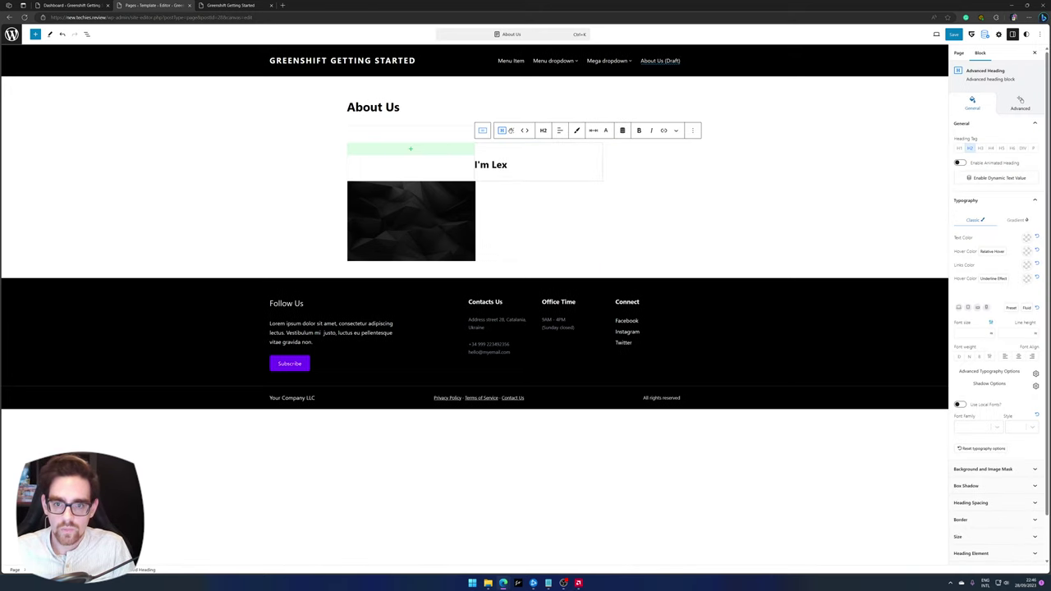
drag(511, 130, 391, 154)
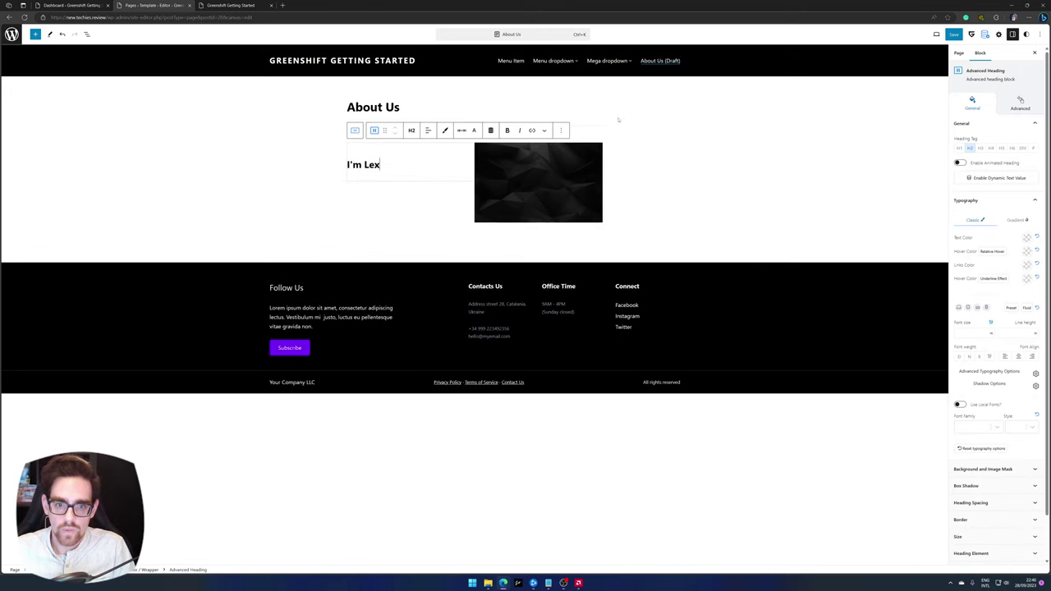
Add an Advanced Text block under the heading reading 'Welcome to my website, I love Greenshift'.
click(562, 130)
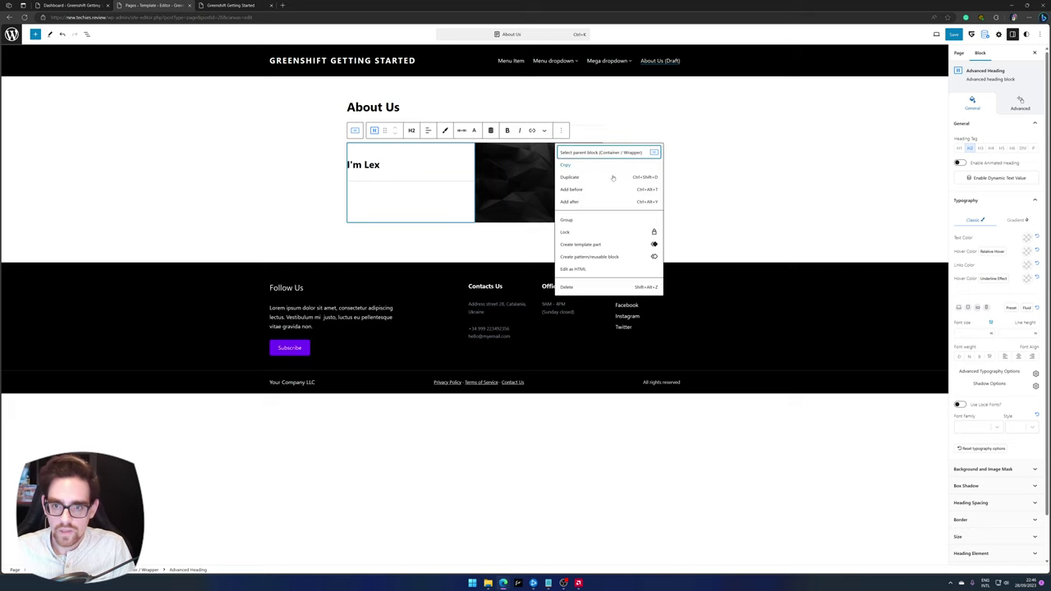
click(612, 203)
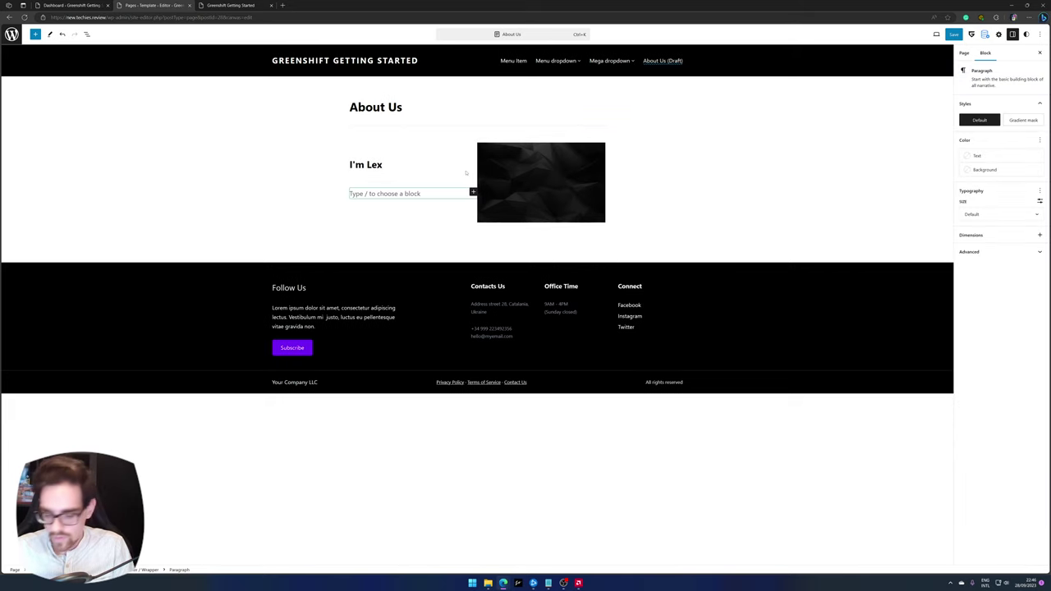
text(/)
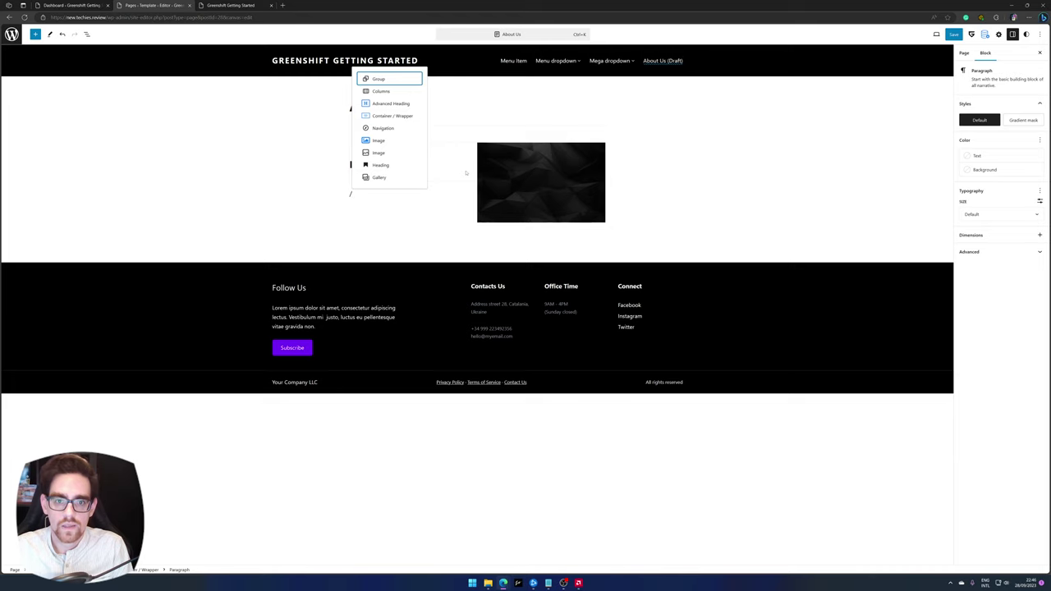
text(ad)
key(Down)
key(Return)
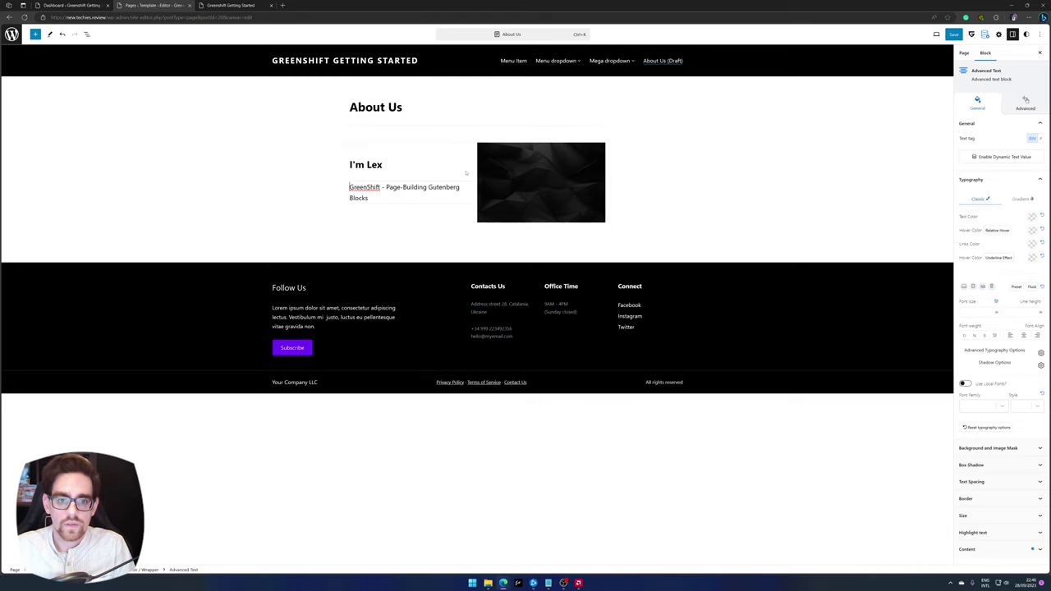
triple_click(395, 189)
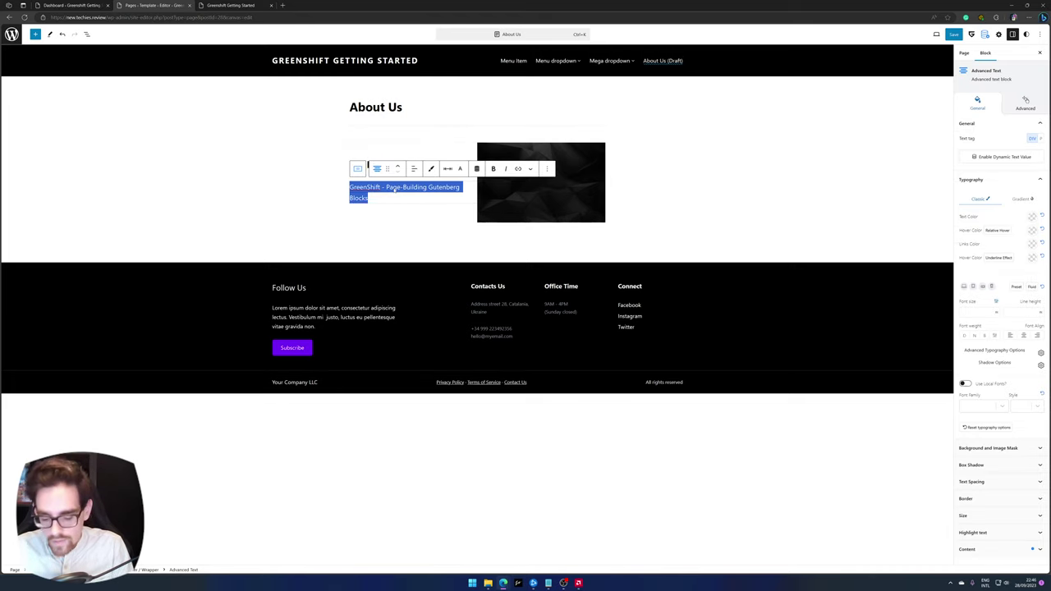
text(Welcome to)
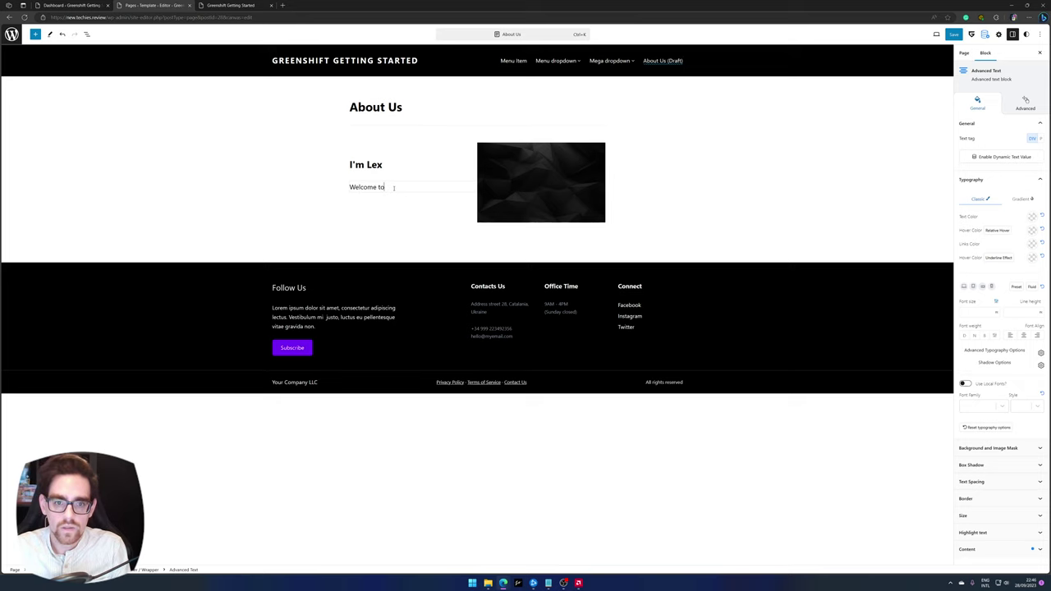
text( my website, )
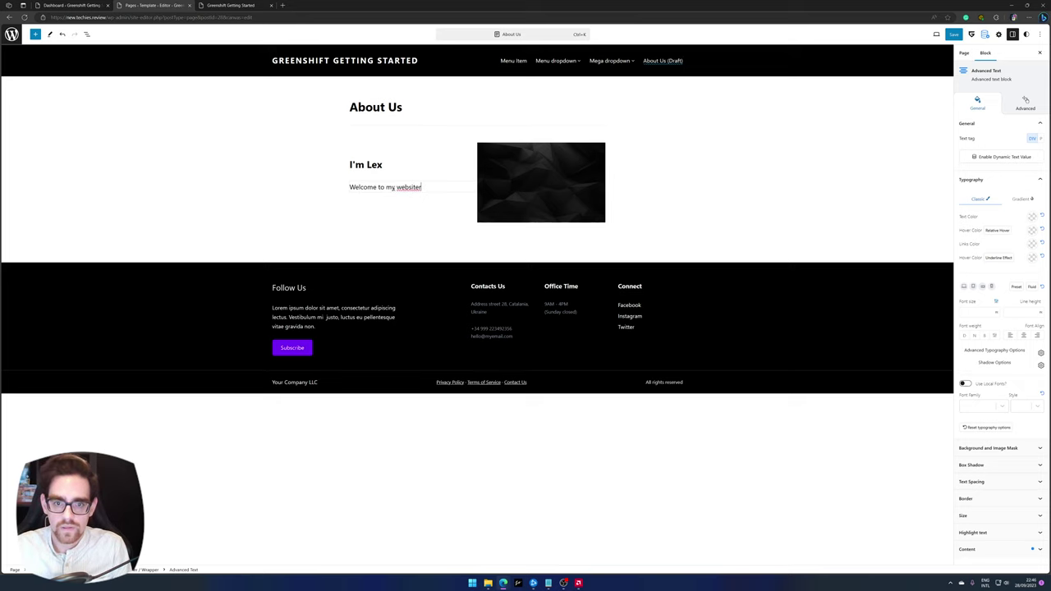
text(I love )
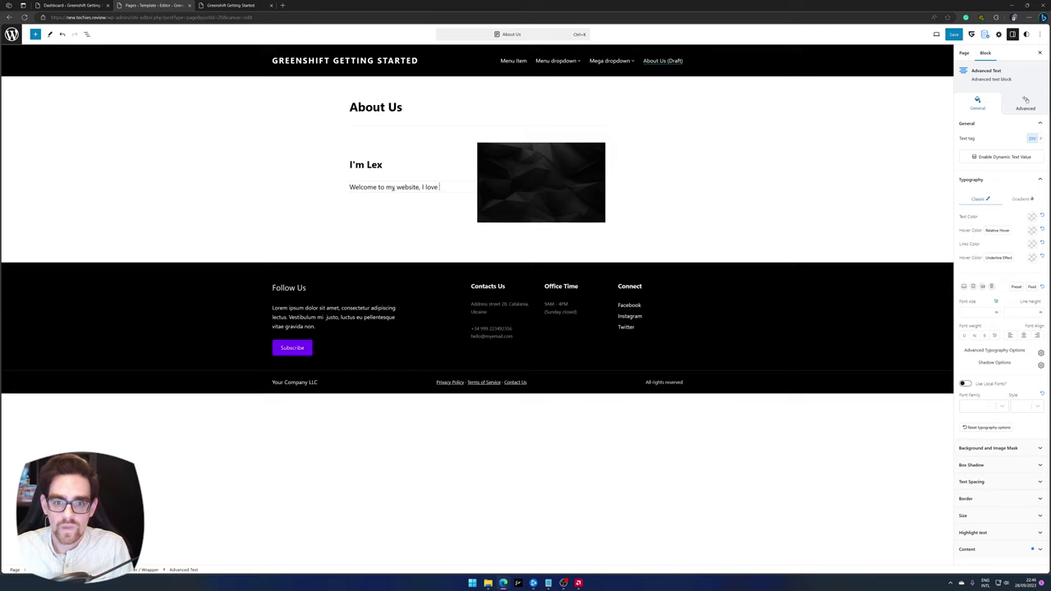
text(Gree)
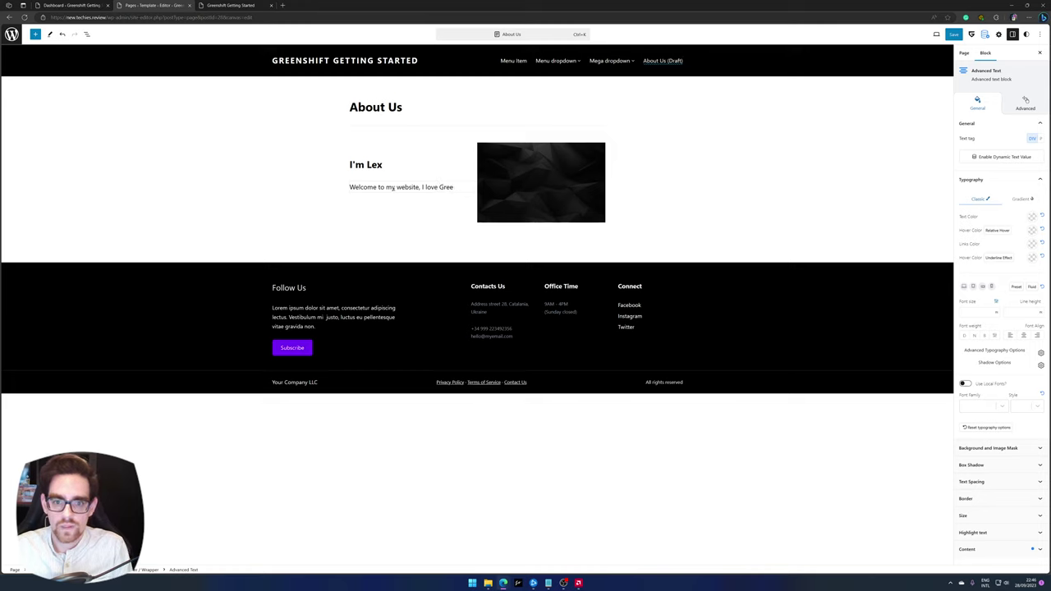
text(nshift!)
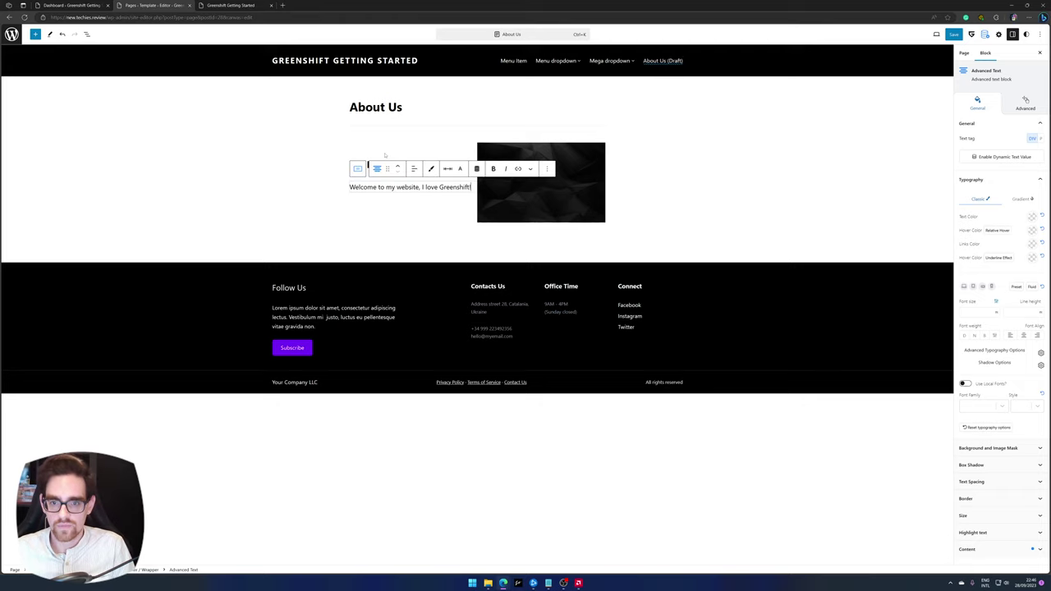
Save the About Us page edits.
click(846, 153)
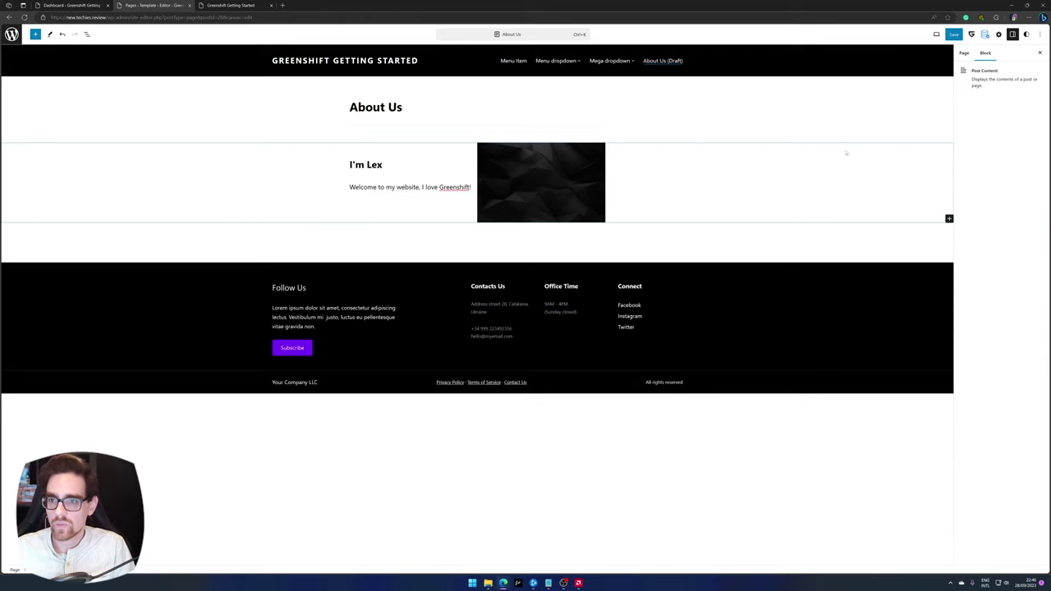
click(954, 34)
click(971, 36)
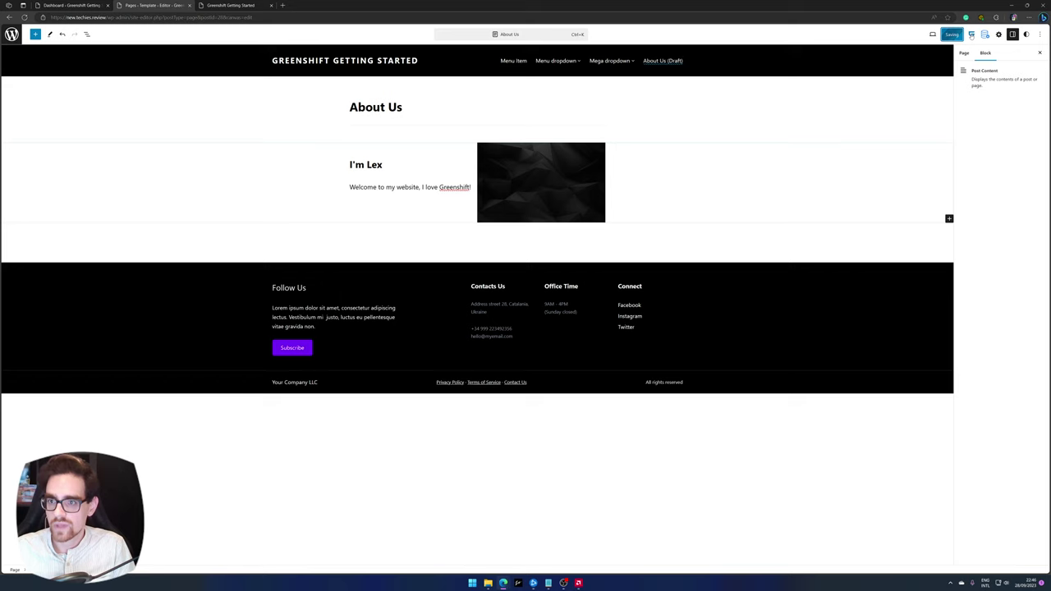
Set the About Us page status to Published, save, and preview it in a new tab.
click(964, 53)
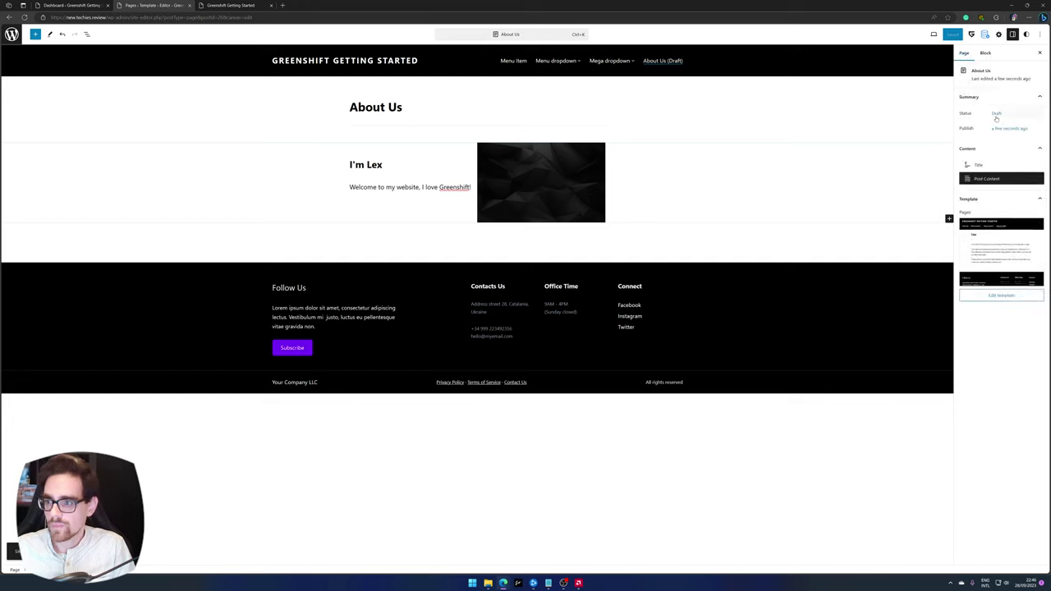
click(995, 114)
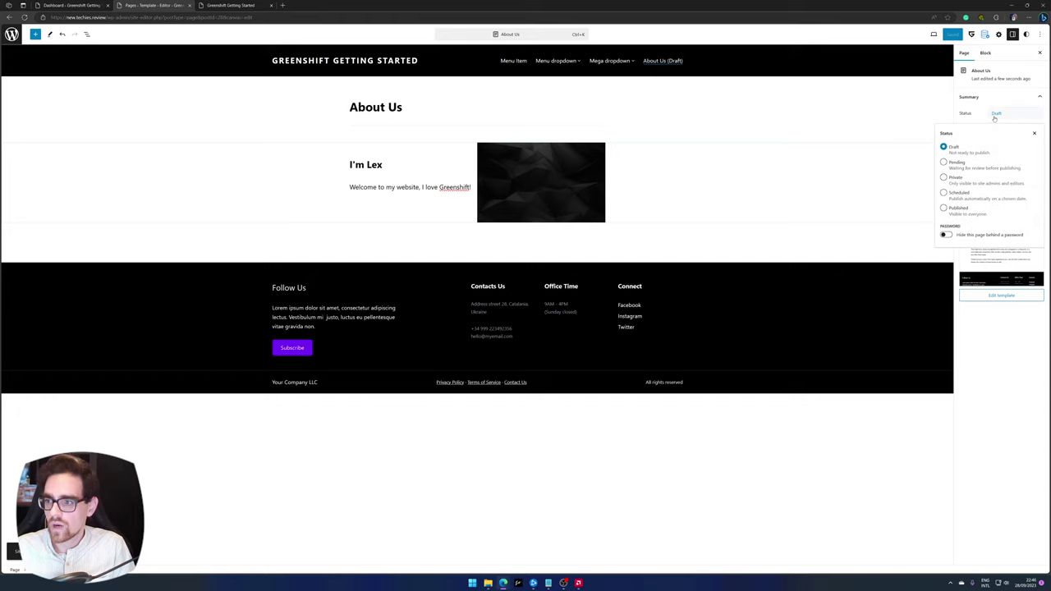
click(943, 207)
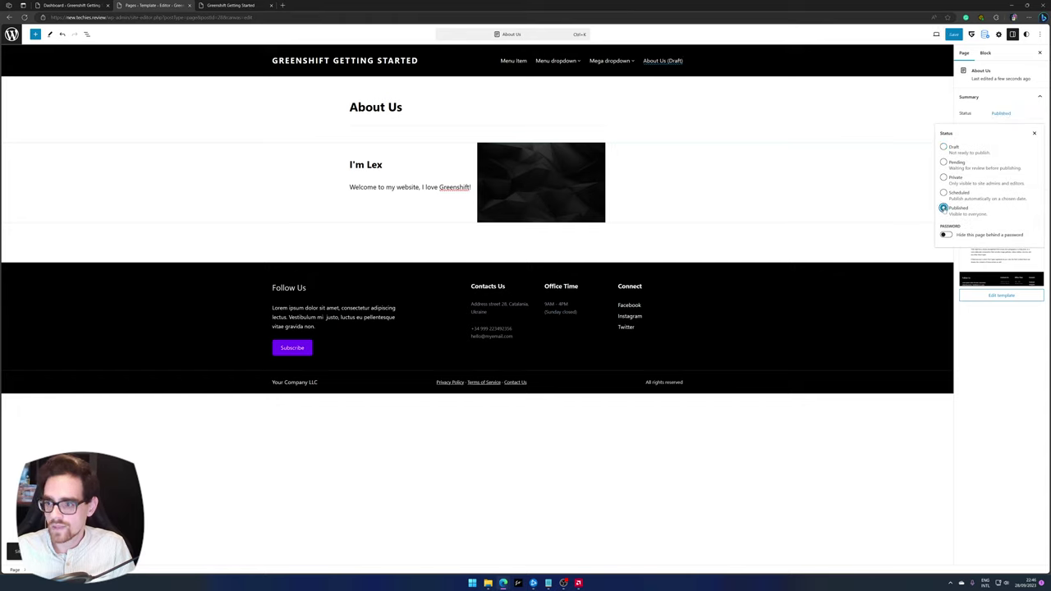
click(952, 33)
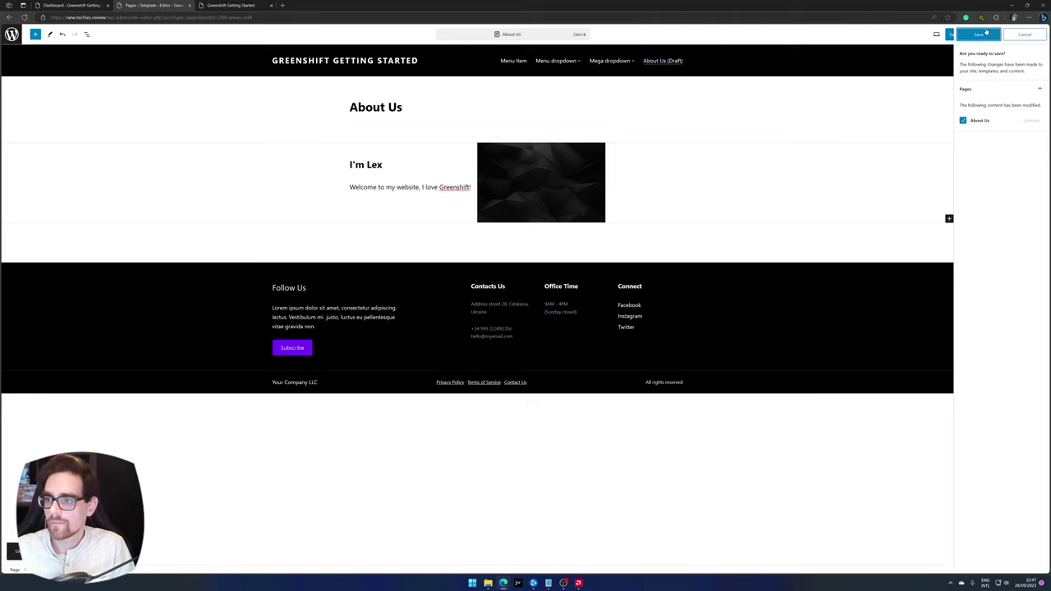
click(985, 34)
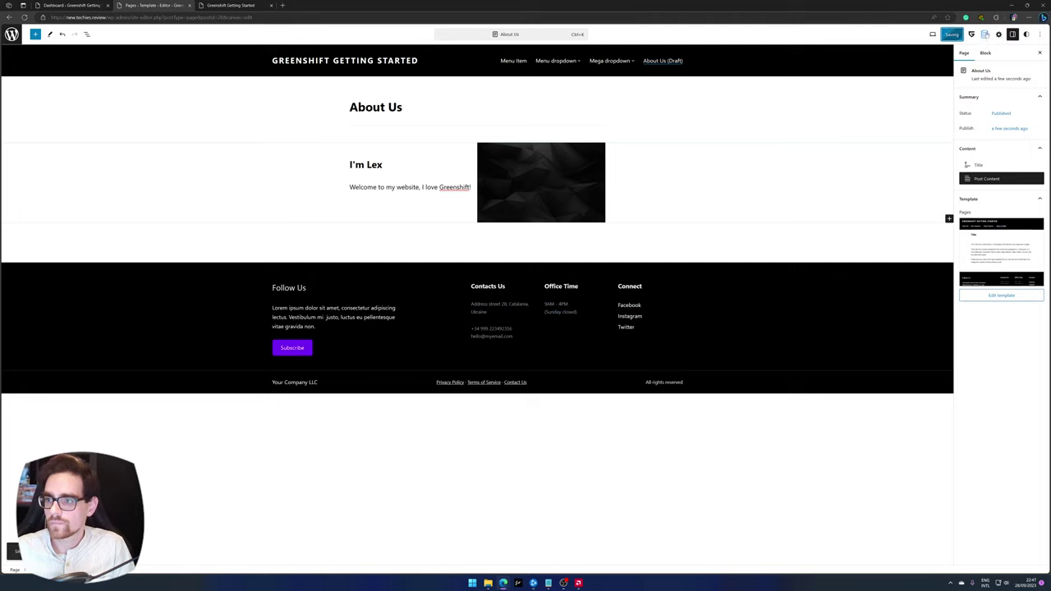
click(934, 34)
click(922, 98)
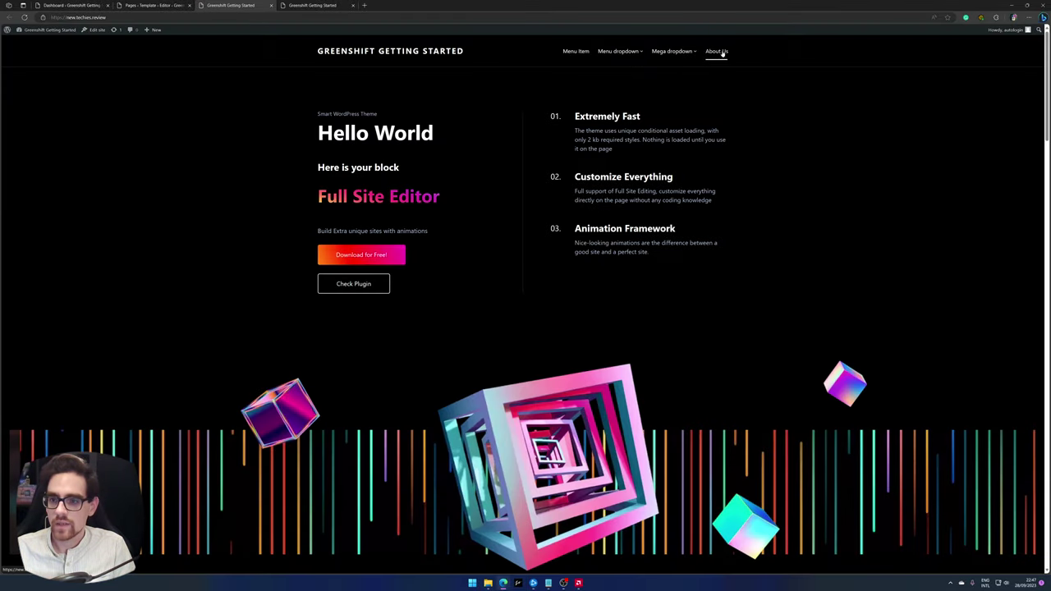
Open About Us from the live site menu and close the Greenshift Getting Started tab.
click(726, 54)
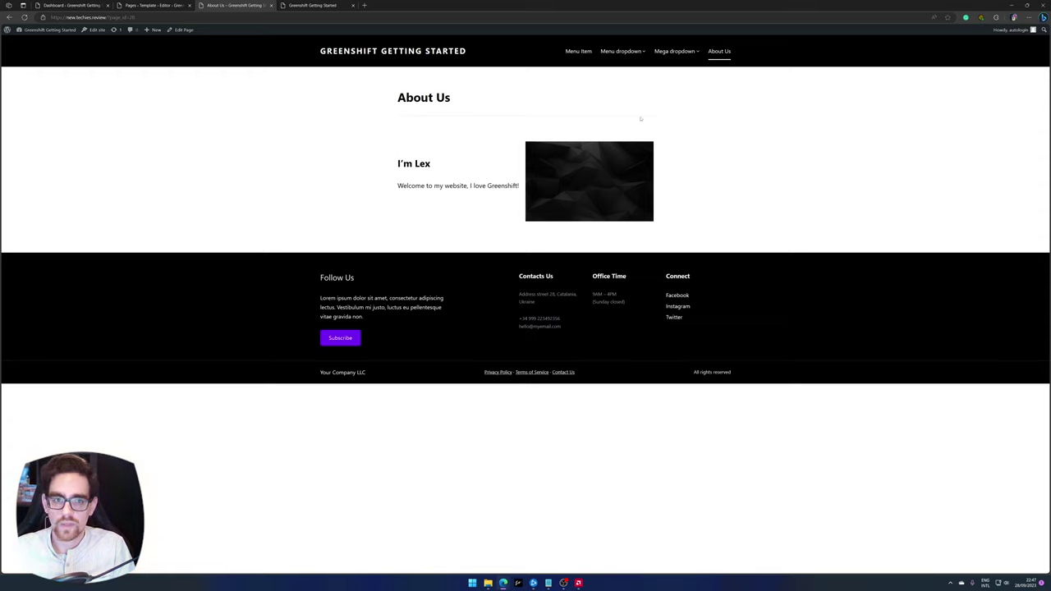
key(ctrl+w)
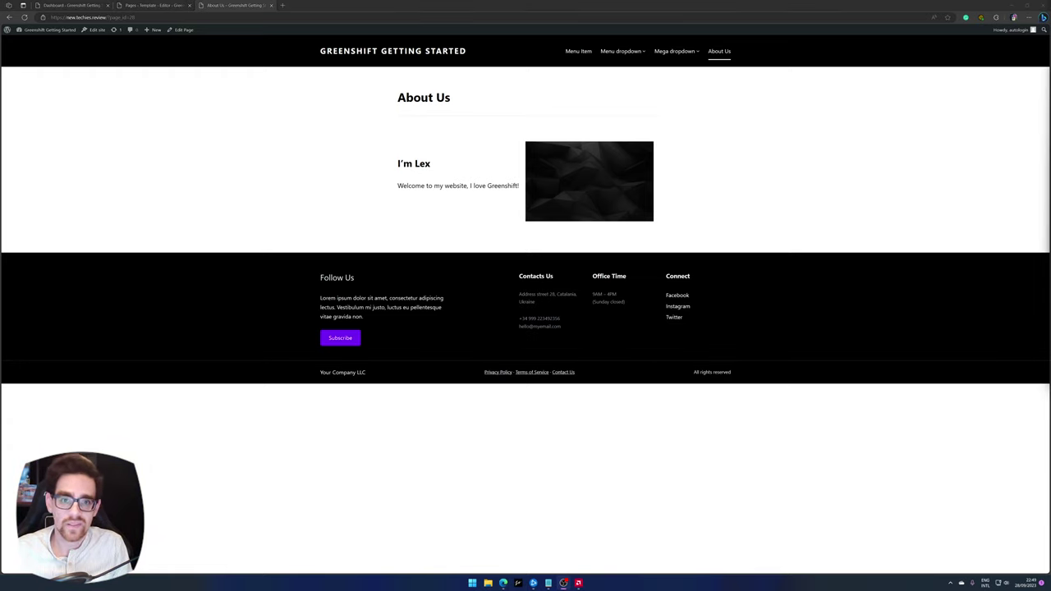